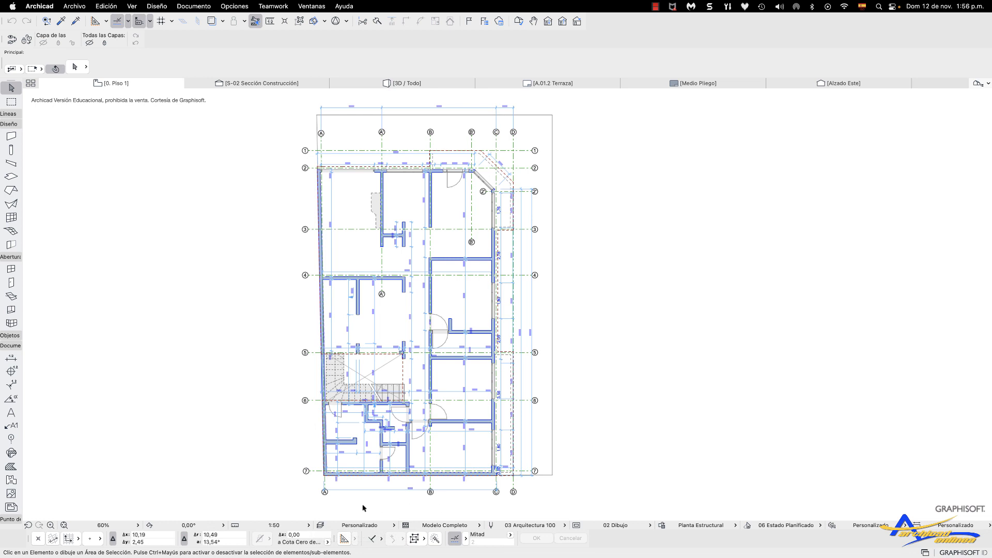
Apply the layer combination 07 Plantas - Estructural to the Piso 1 floor plan.
{"action": "left_click", "coordinate": [360, 525]}
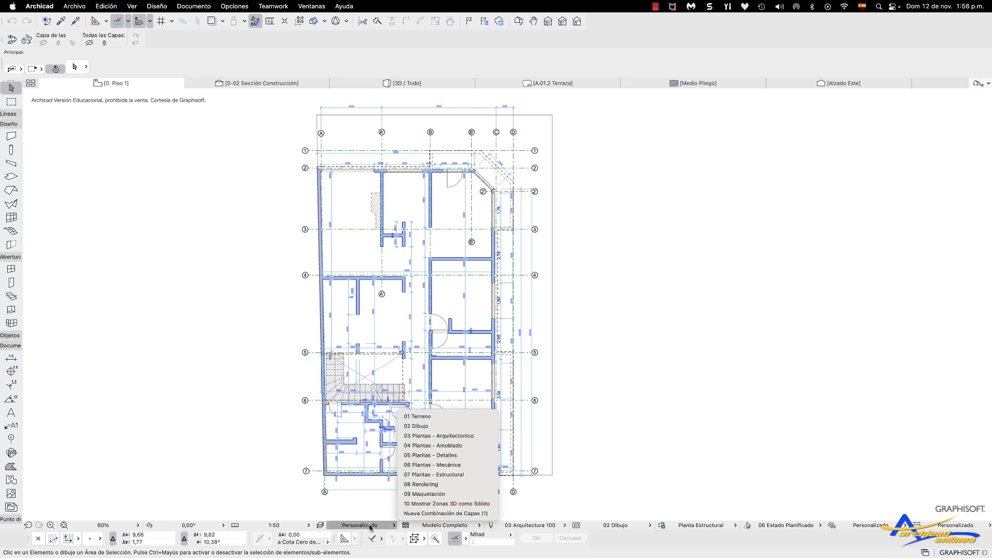
{"action": "left_click", "coordinate": [468, 475]}
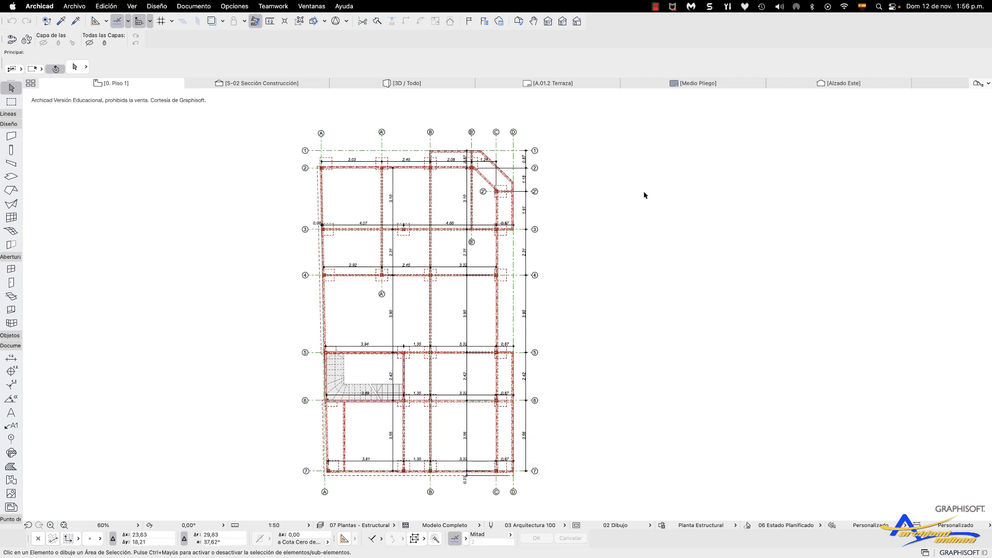
Show the whole building in 3D and apply the graphic override Planta Estructural to it.
{"action": "left_click", "coordinate": [428, 83]}
{"action": "left_click", "coordinate": [707, 525]}
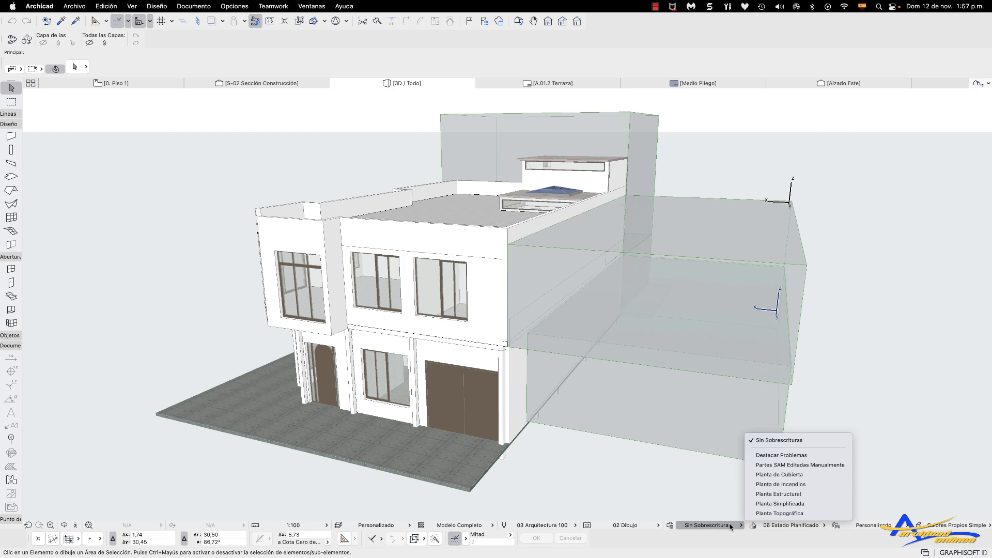
{"action": "left_click", "coordinate": [768, 494]}
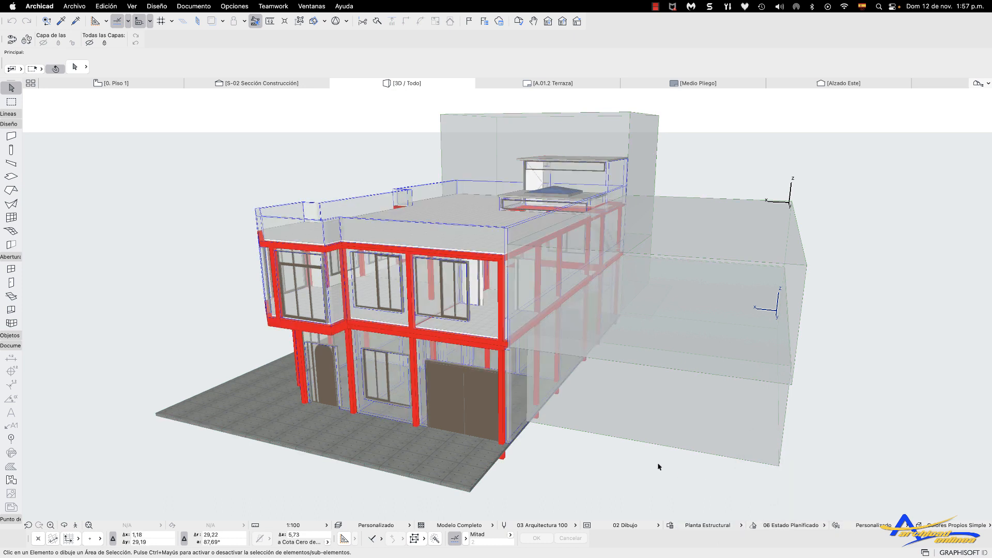
Apply the layer combination 07 Plantas - Estructural to the 3D view of the building.
{"action": "left_click", "coordinate": [66, 526]}
{"action": "left_click_drag", "start_coordinate": [166, 503], "coordinate": [402, 402]}
{"action": "scroll", "coordinate": [437, 409], "scroll_direction": "down", "scroll_amount": 5}
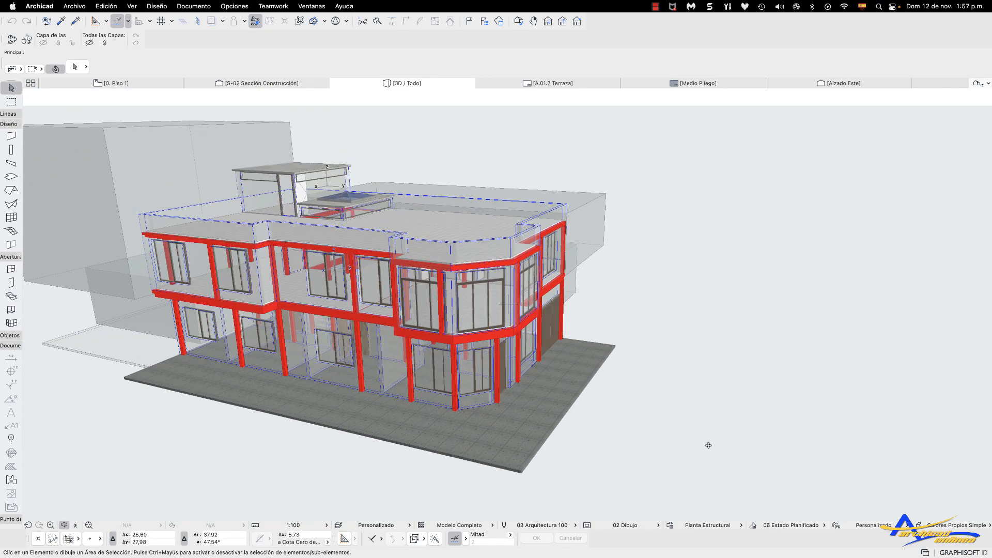
{"action": "left_click_drag", "start_coordinate": [563, 403], "coordinate": [449, 422]}
{"action": "scroll", "coordinate": [560, 421], "scroll_direction": "up", "scroll_amount": 3}
{"action": "middle_click_drag", "start_coordinate": [498, 417], "coordinate": [513, 430]}
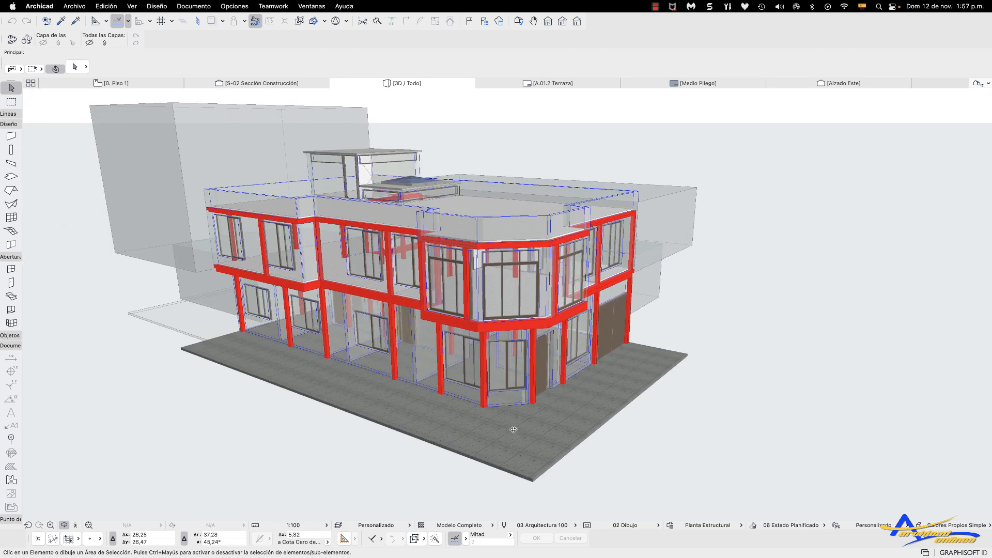
{"action": "scroll", "coordinate": [514, 423], "scroll_direction": "down", "scroll_amount": 2}
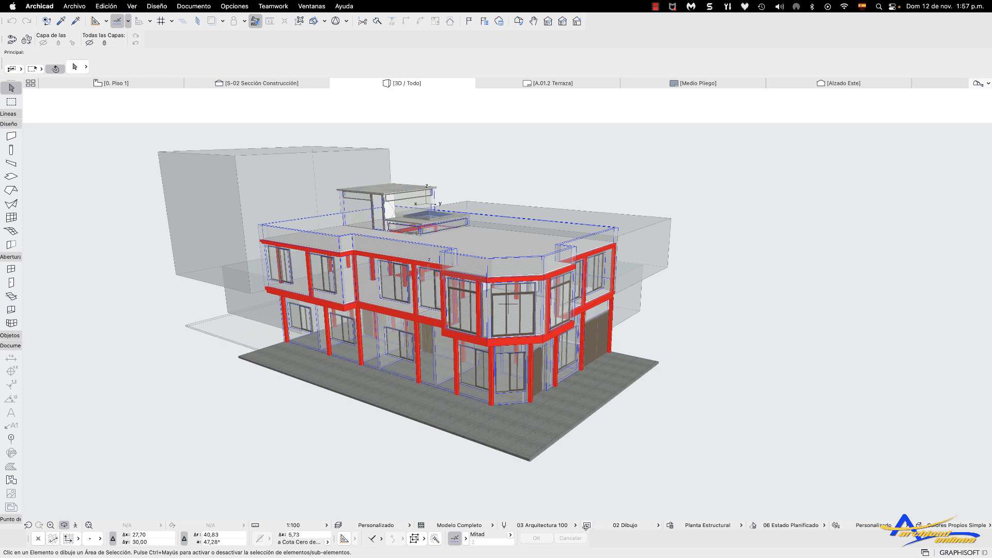
{"action": "left_click", "coordinate": [401, 527]}
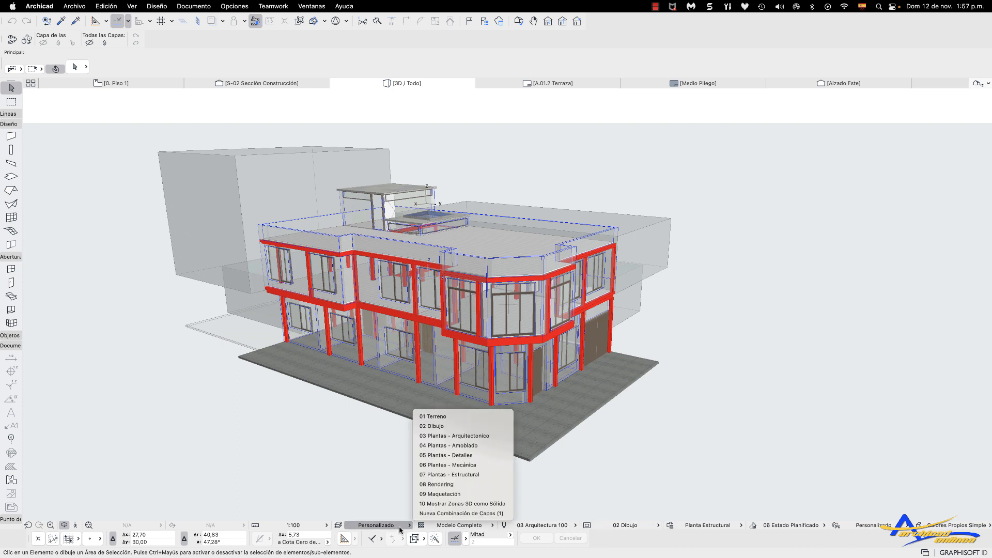
{"action": "left_click", "coordinate": [488, 474]}
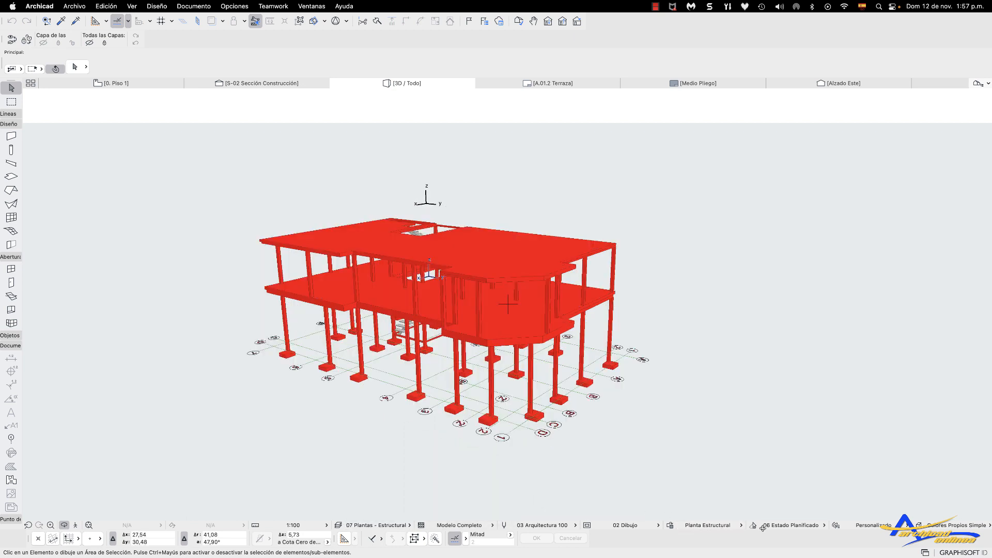
Set the 3D view's graphic override to Sin Sobrescrituras.
{"action": "left_click", "coordinate": [783, 527]}
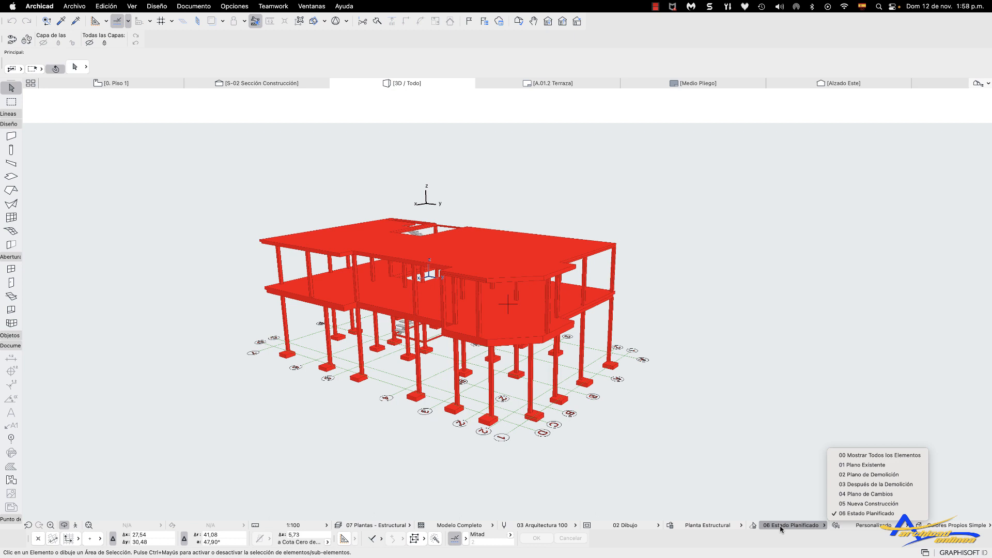
{"action": "left_click", "coordinate": [703, 525]}
{"action": "left_click", "coordinate": [702, 526]}
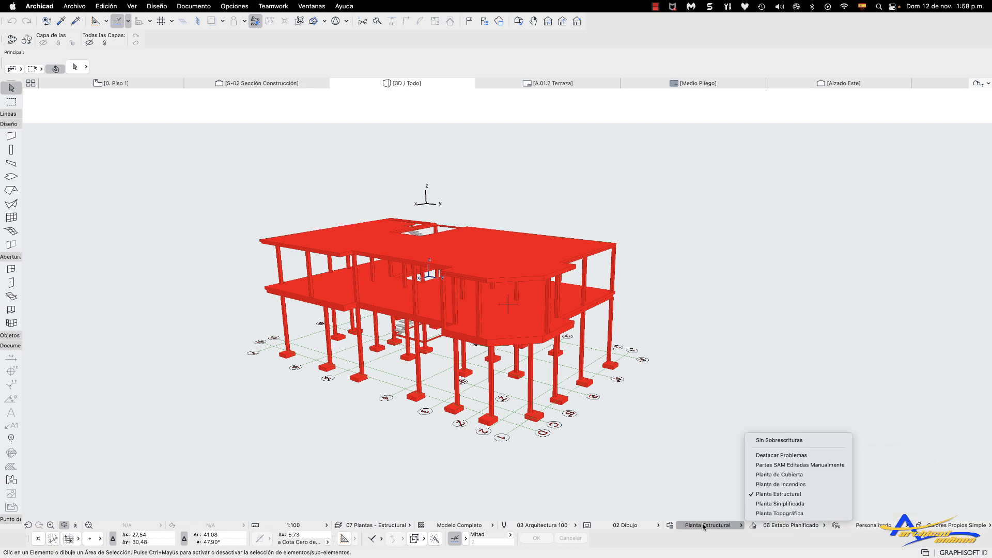
{"action": "left_click", "coordinate": [784, 440]}
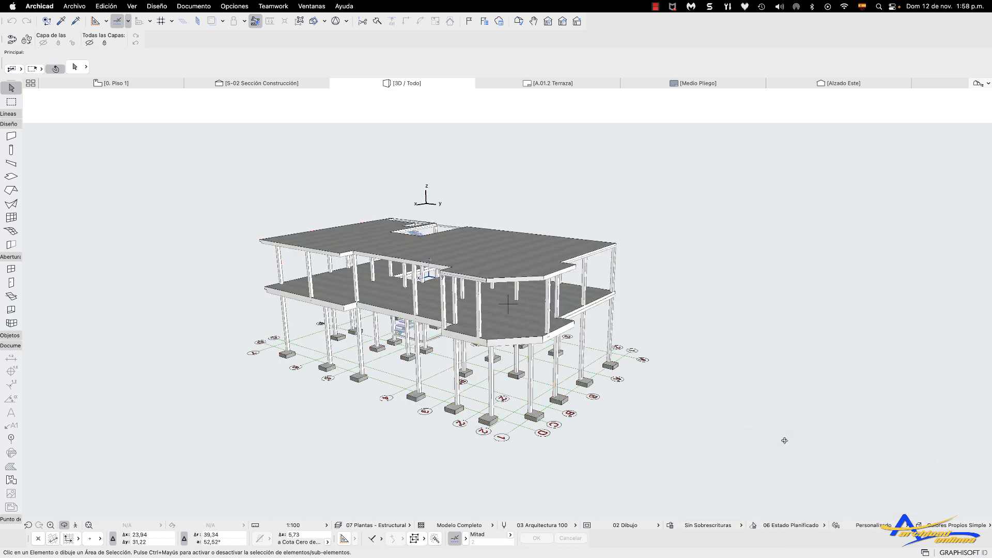
Hide the layer of the upper-floor slab in the 3D structural model.
{"action": "scroll", "coordinate": [478, 375], "scroll_direction": "up", "scroll_amount": 3}
{"action": "scroll", "coordinate": [479, 375], "scroll_direction": "down", "scroll_amount": 5}
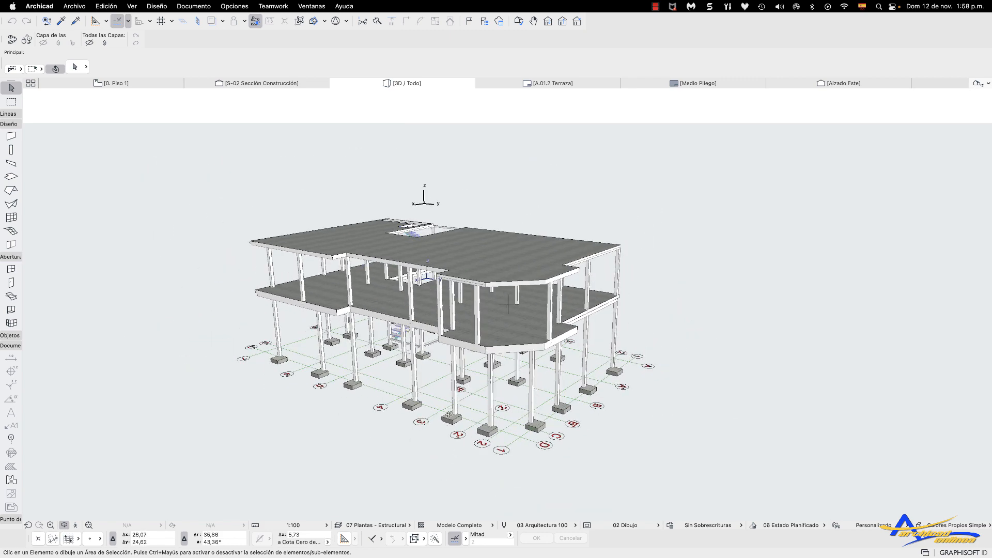
{"action": "middle_click_drag", "start_coordinate": [422, 431], "coordinate": [406, 434]}
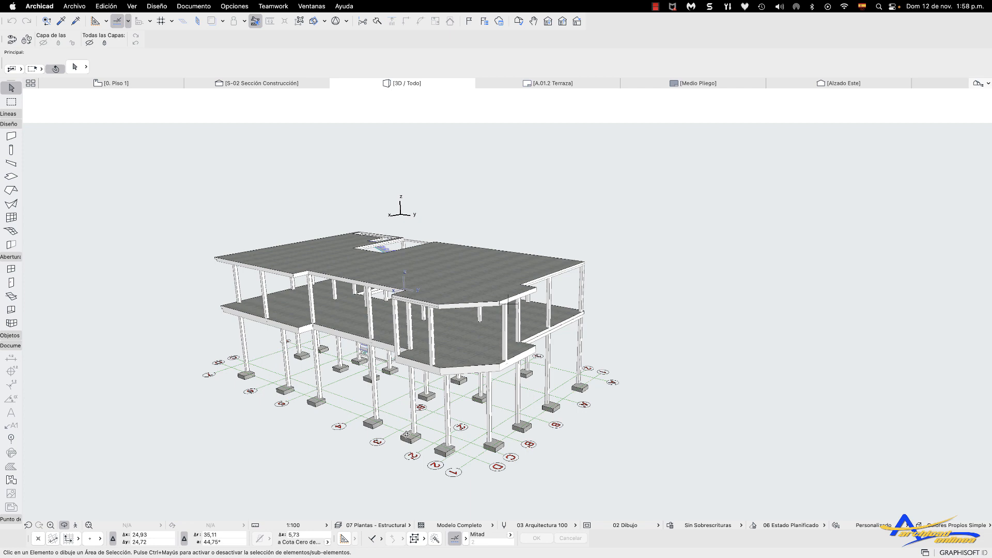
{"action": "scroll", "coordinate": [477, 319], "scroll_direction": "up", "scroll_amount": 2}
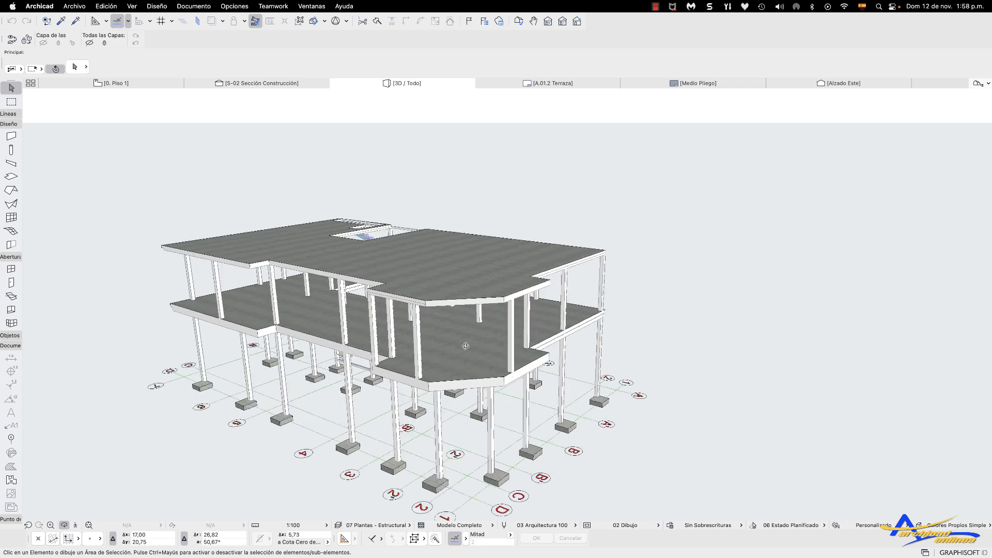
{"action": "left_click", "coordinate": [470, 379]}
{"action": "right_click", "coordinate": [468, 380]}
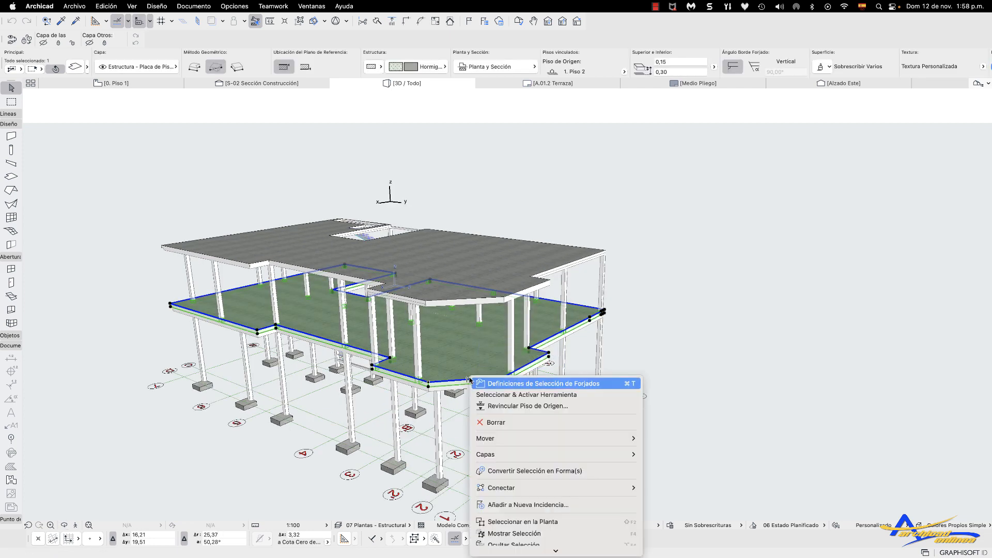
{"action": "mouse_move", "coordinate": [508, 454]}
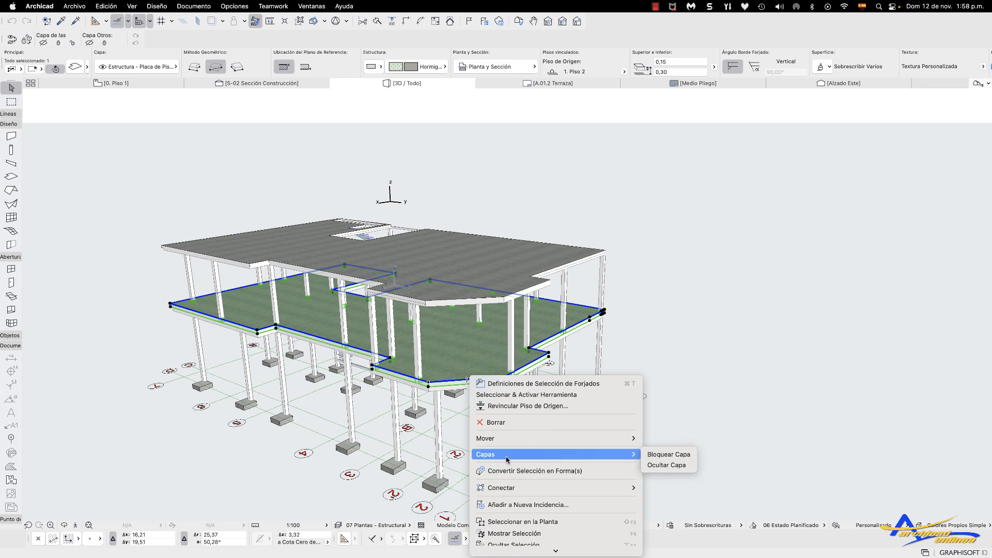
{"action": "left_click", "coordinate": [666, 466]}
Examine the frame of footings, columns, beams and stairs in 3D from several angles.
{"action": "middle_click_drag", "start_coordinate": [540, 412], "coordinate": [623, 414]}
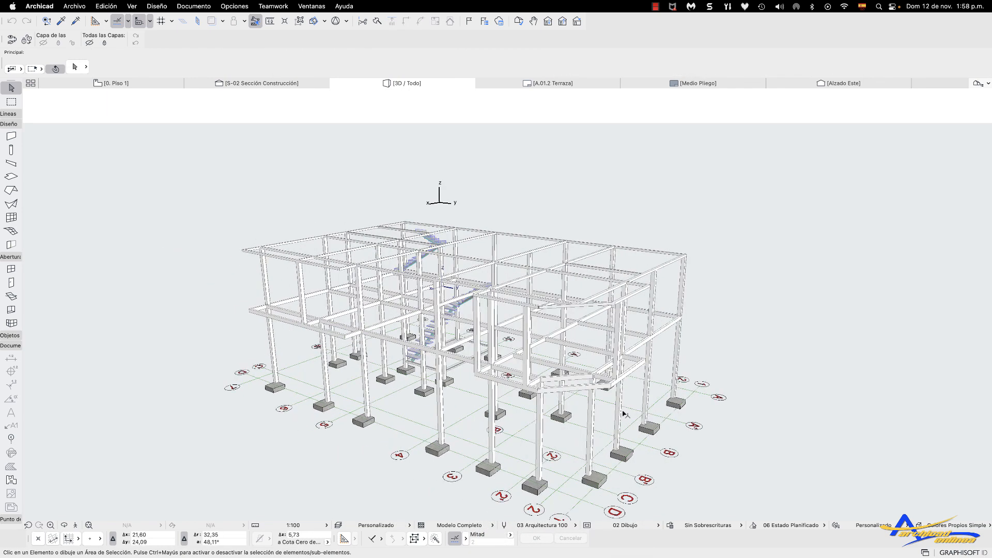
{"action": "key", "text": "o"}
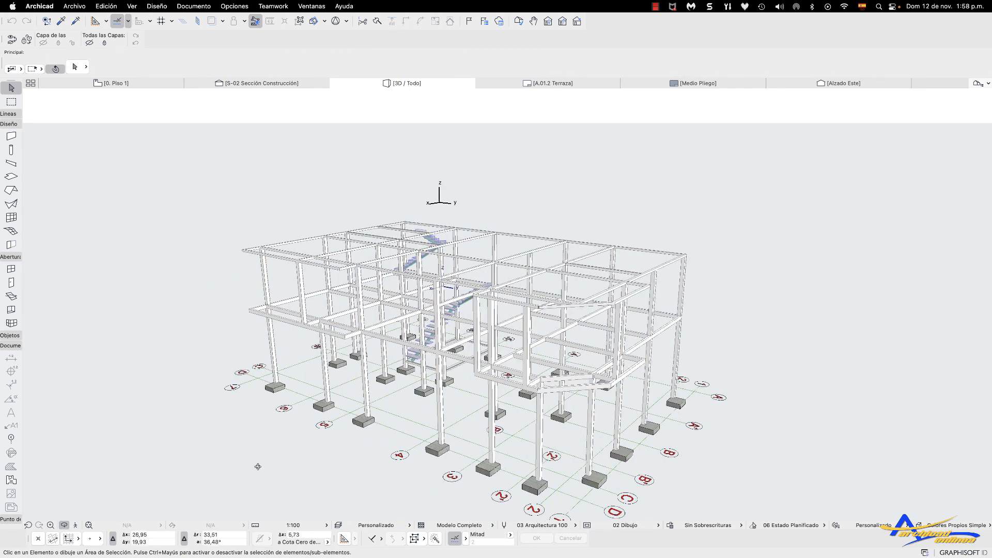
{"action": "left_click_drag", "start_coordinate": [258, 466], "coordinate": [423, 431]}
{"action": "scroll", "coordinate": [434, 341], "scroll_direction": "up", "scroll_amount": 4}
{"action": "scroll", "coordinate": [406, 329], "scroll_direction": "down", "scroll_amount": 2}
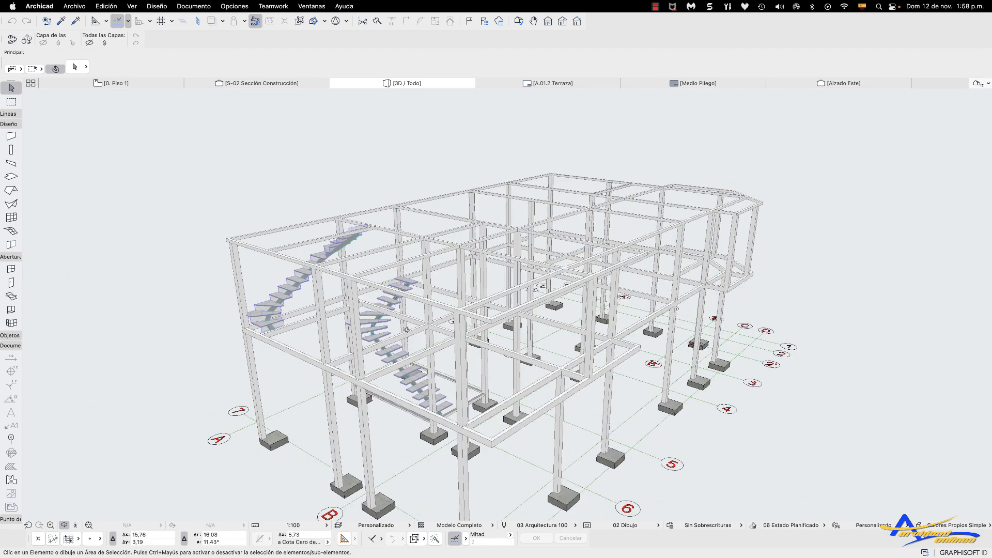
{"action": "scroll", "coordinate": [406, 329], "scroll_direction": "down", "scroll_amount": 2}
{"action": "left_click_drag", "start_coordinate": [407, 330], "coordinate": [312, 281]}
{"action": "left_click_drag", "start_coordinate": [429, 300], "coordinate": [357, 262]}
{"action": "scroll", "coordinate": [399, 294], "scroll_direction": "up", "scroll_amount": 5}
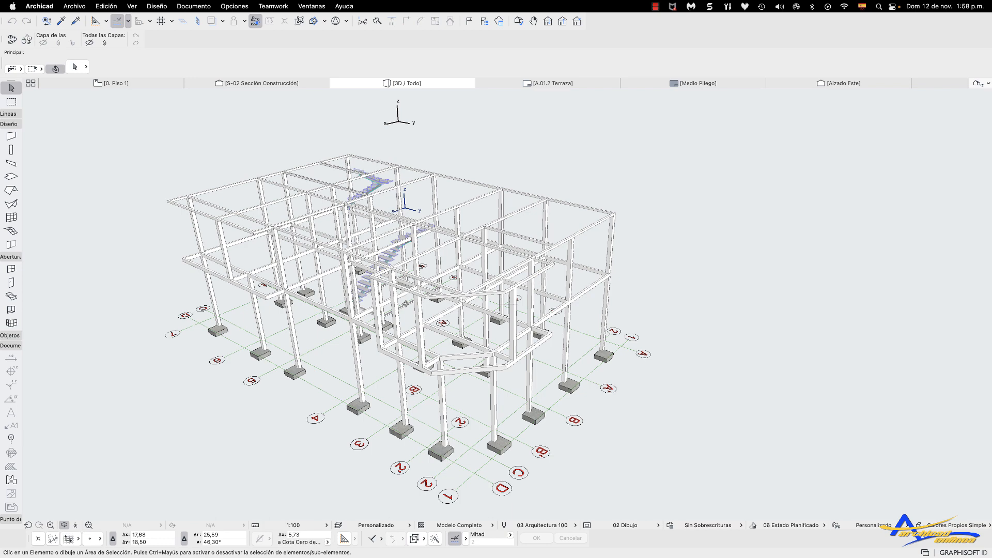
{"action": "middle_click_drag", "start_coordinate": [454, 401], "coordinate": [356, 373]}
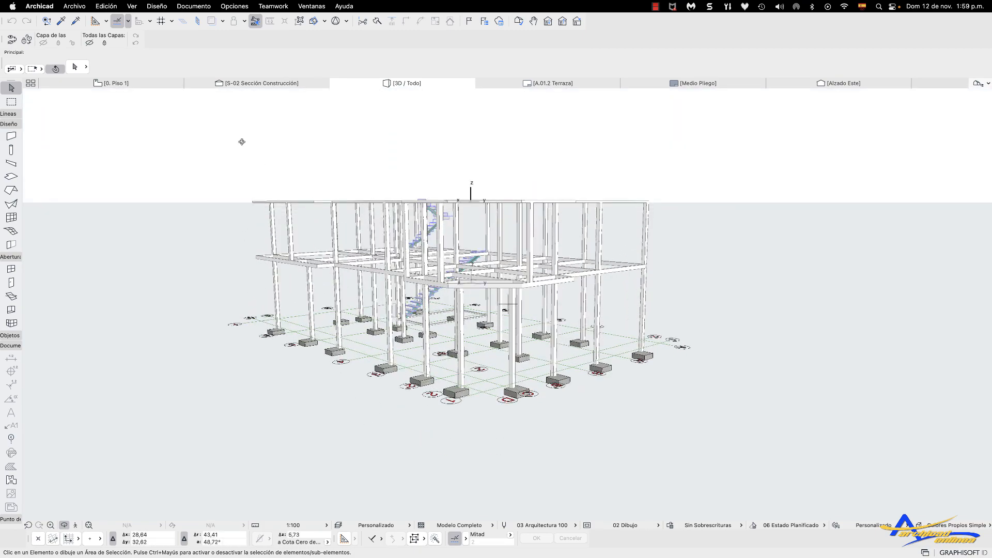
Return to the Piso 1 floor plan and open the schedule scheme settings (Definiciones de Esquema).
{"action": "left_click", "coordinate": [149, 84]}
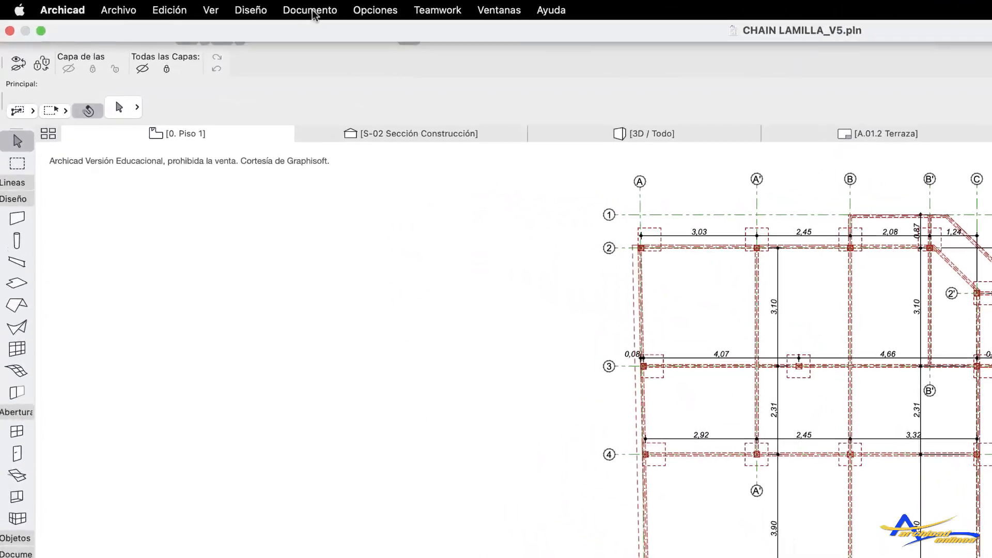
{"action": "left_click", "coordinate": [333, 13]}
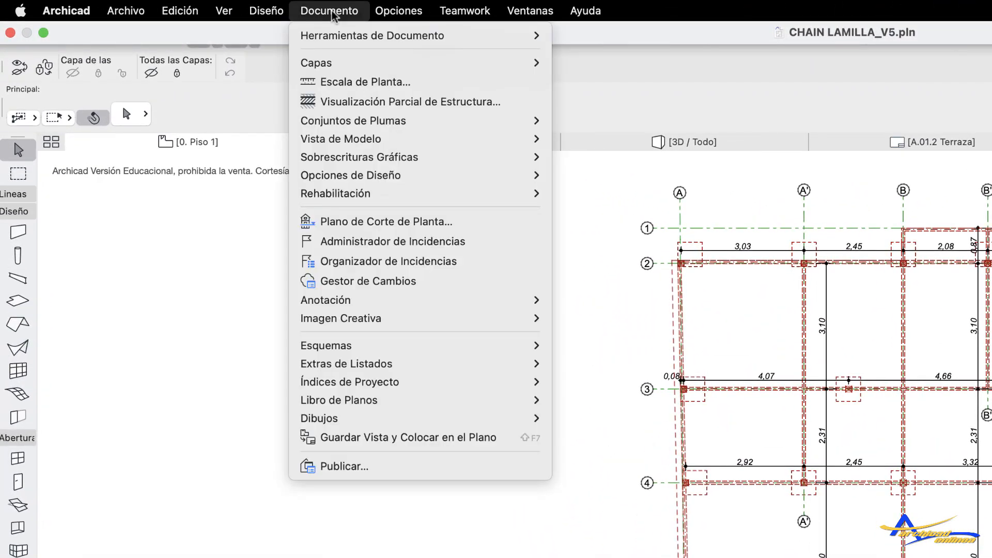
{"action": "mouse_move", "coordinate": [352, 347]}
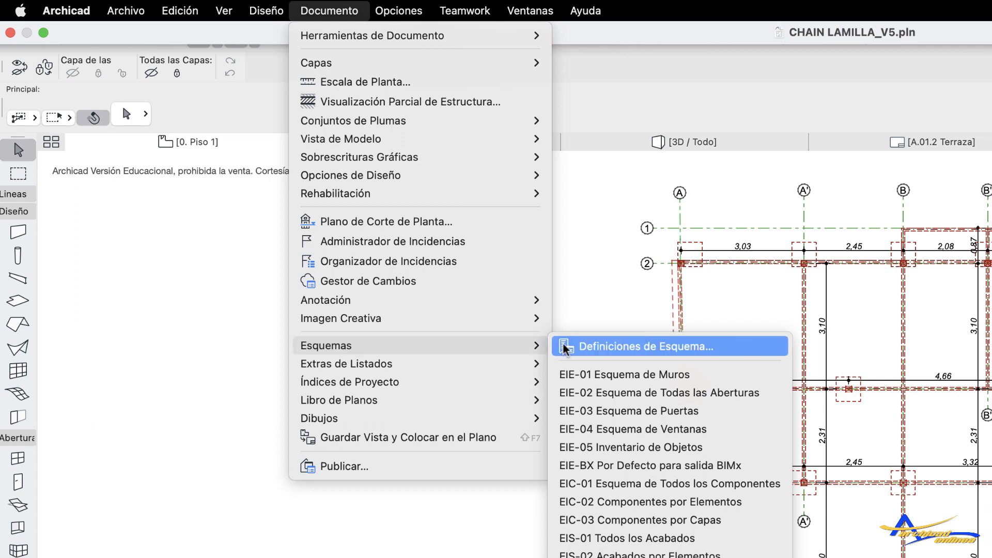
{"action": "left_click", "coordinate": [607, 350]}
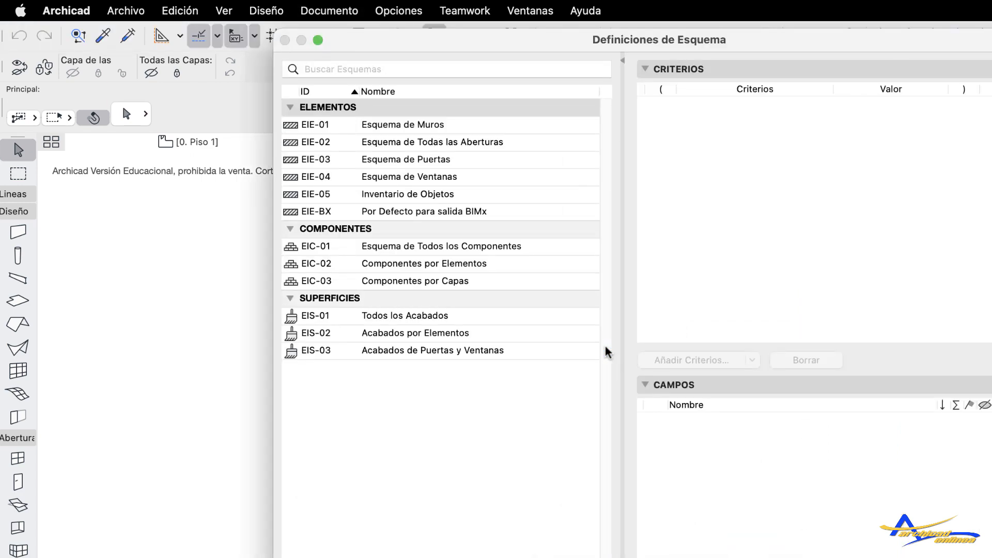
{"action": "left_click_drag", "start_coordinate": [558, 41], "coordinate": [642, 110]}
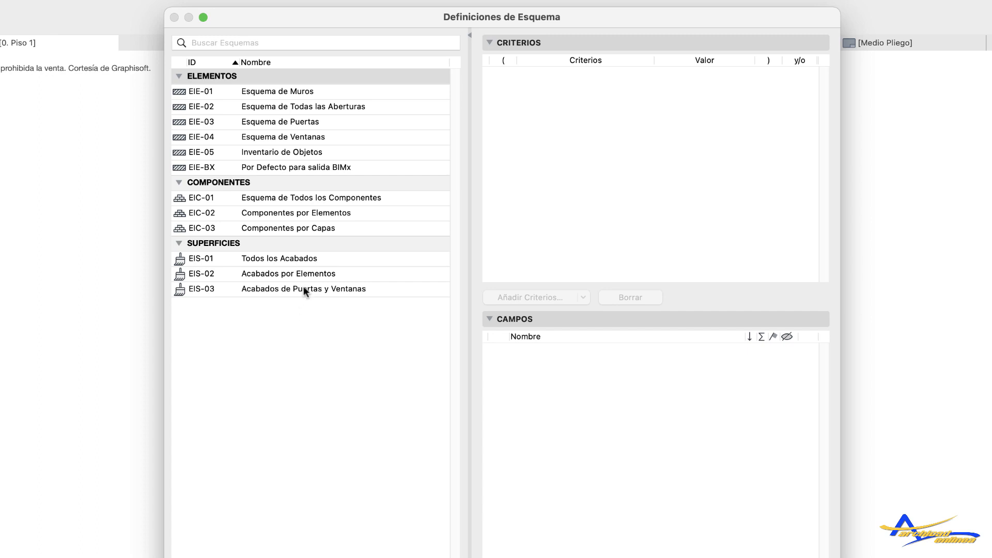
Review the criteria and fields of the predefined element schemes, from EIE-01 Esquema de Muros to EIE-BX.
{"action": "left_click", "coordinate": [292, 94]}
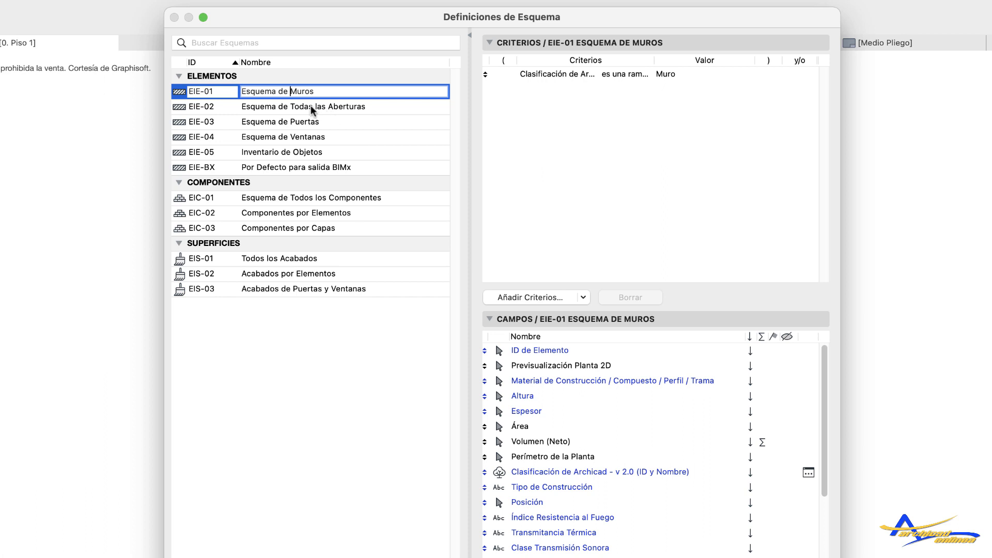
{"action": "left_click", "coordinate": [311, 105]}
{"action": "left_click", "coordinate": [317, 124]}
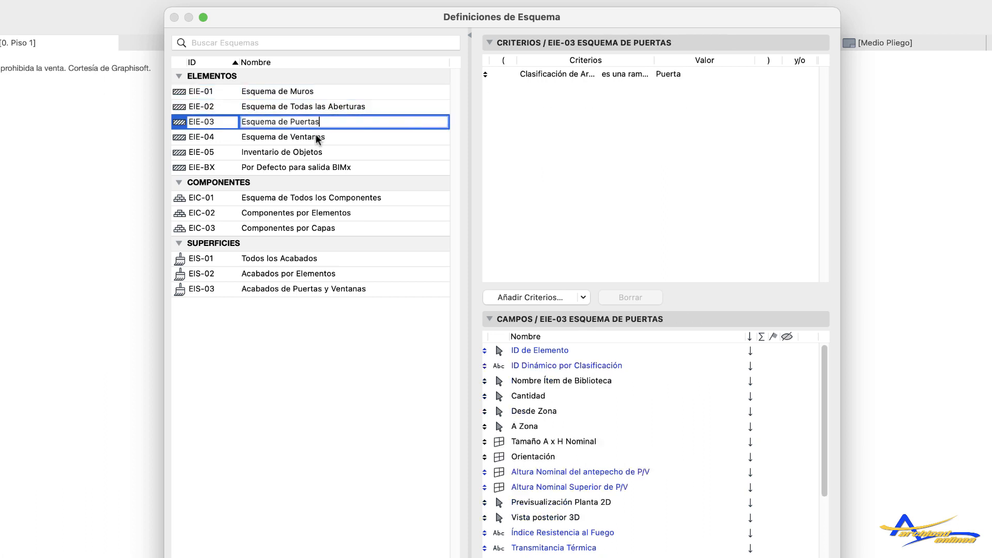
{"action": "left_click", "coordinate": [317, 138]}
{"action": "left_click", "coordinate": [307, 153]}
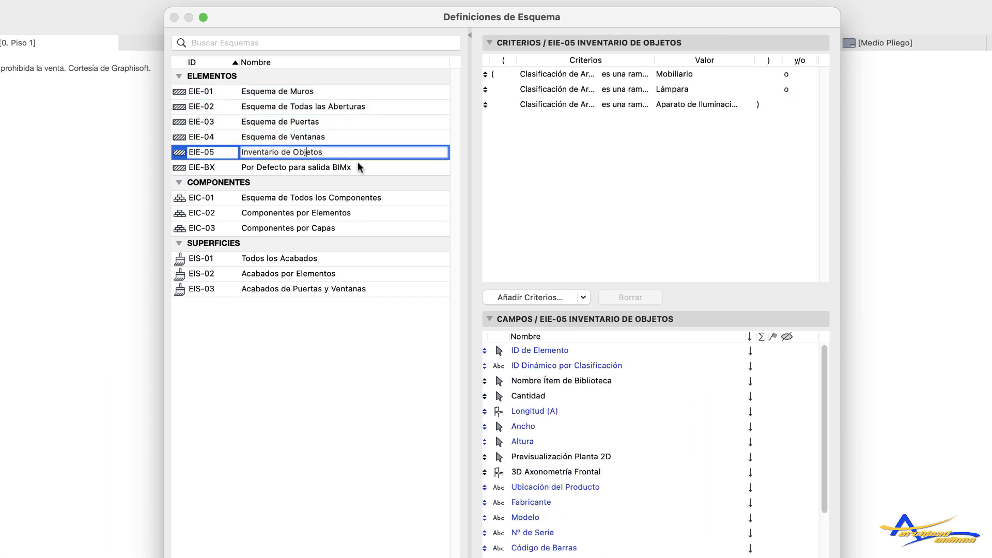
{"action": "left_click", "coordinate": [342, 168]}
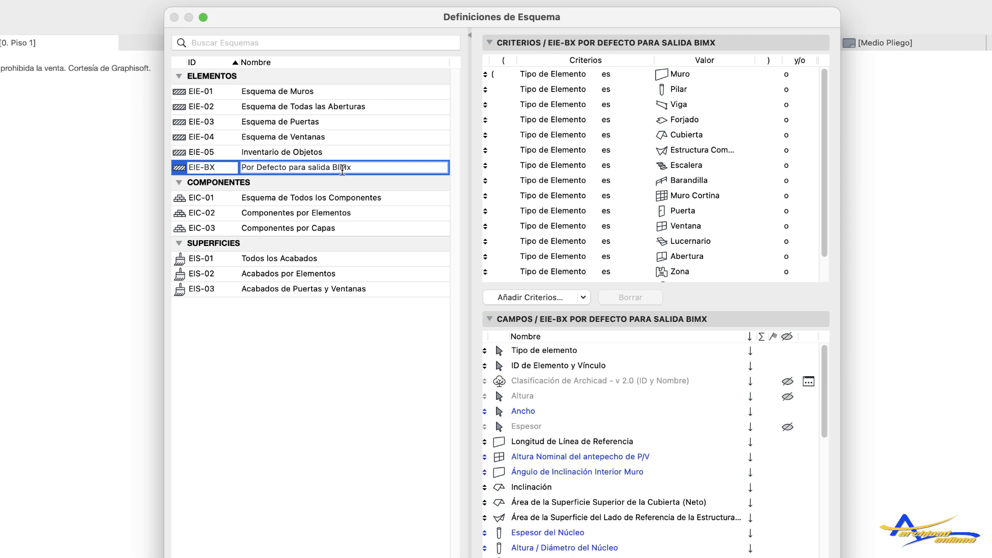
{"action": "left_click", "coordinate": [280, 388]}
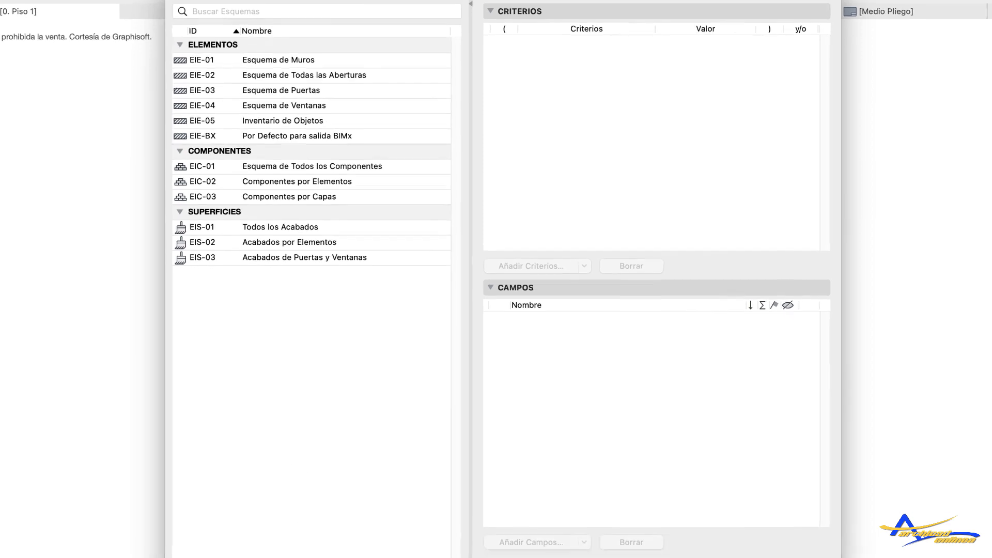
Create a new element scheme with ID EIE-06 and the name Esquema de Columnas Metálicas.
{"action": "left_click", "coordinate": [209, 522]}
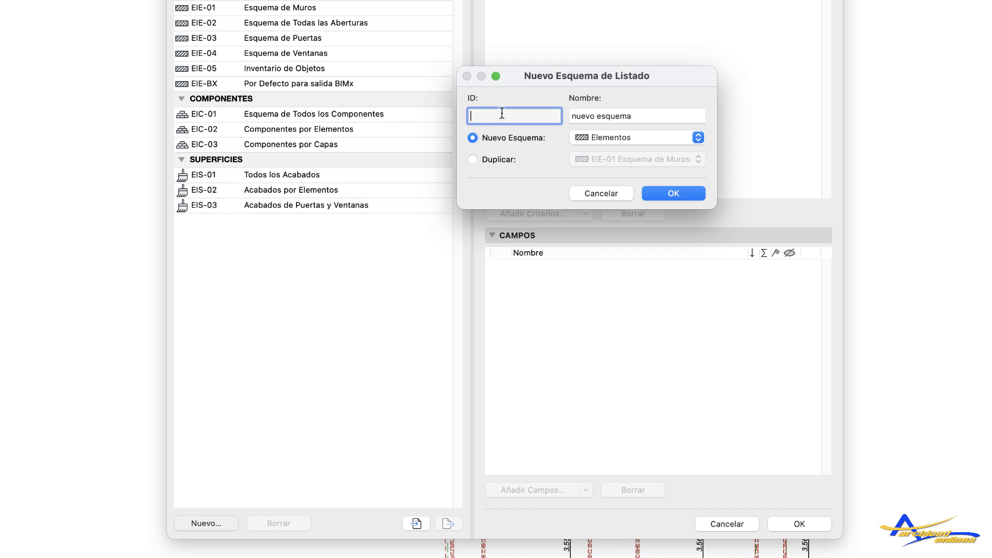
{"action": "type", "text": "EIE"}
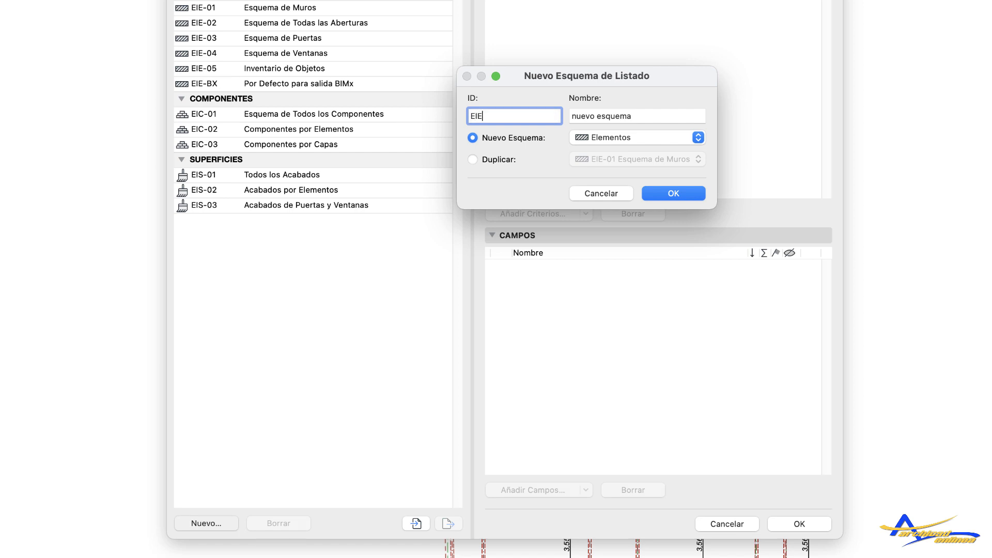
{"action": "type", "text": " -06"}
{"action": "double_click", "coordinate": [644, 116]}
{"action": "left_click", "coordinate": [647, 116]}
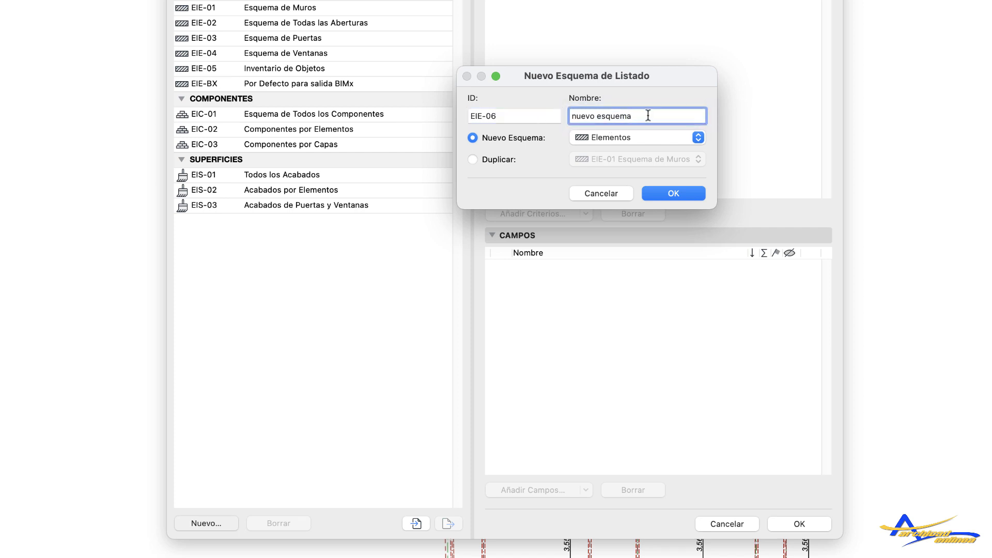
{"action": "key", "text": "super+a"}
{"action": "type", "text": "ESQUWE"}
{"action": "key", "text": "BackSpace"}
{"action": "key", "text": "BackSpace"}
{"action": "key", "text": "BackSpace"}
{"action": "key", "text": "BackSpace"}
{"action": "key", "text": "BackSpace"}
{"action": "type", "text": "squema de Columnas Metálicas"}
{"action": "left_click", "coordinate": [673, 193]}
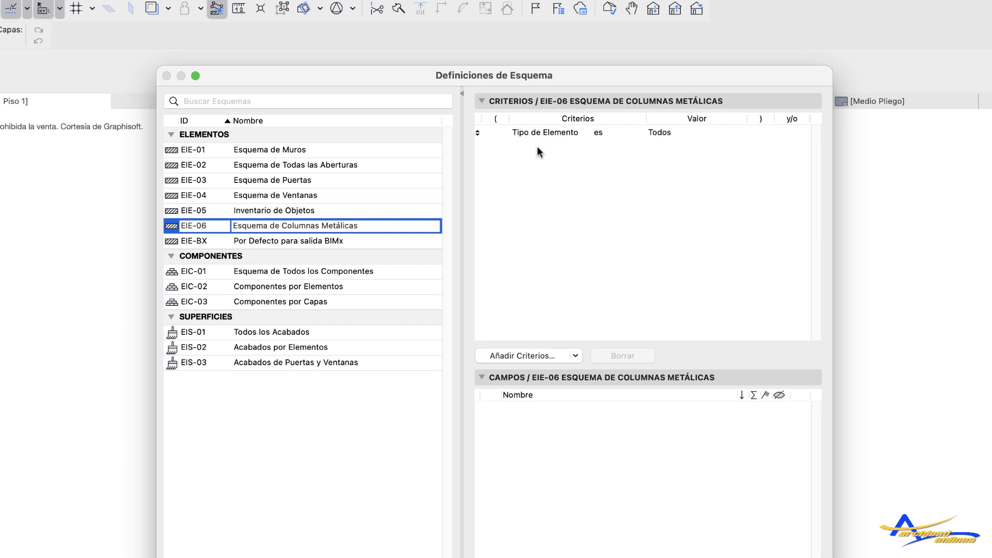
Set the element type criterion of the EIE-06 scheme to Pilar.
{"action": "left_click", "coordinate": [554, 136]}
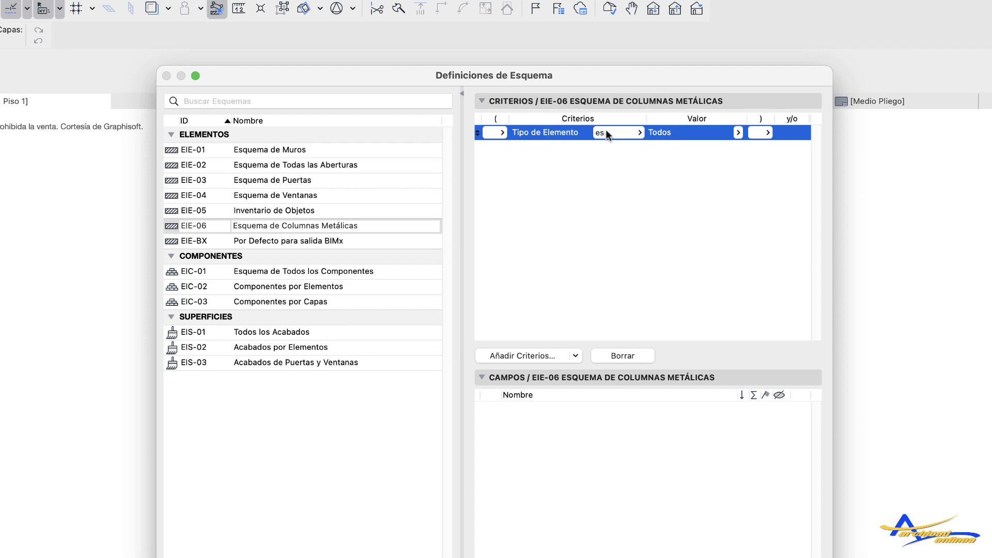
{"action": "left_click", "coordinate": [737, 132]}
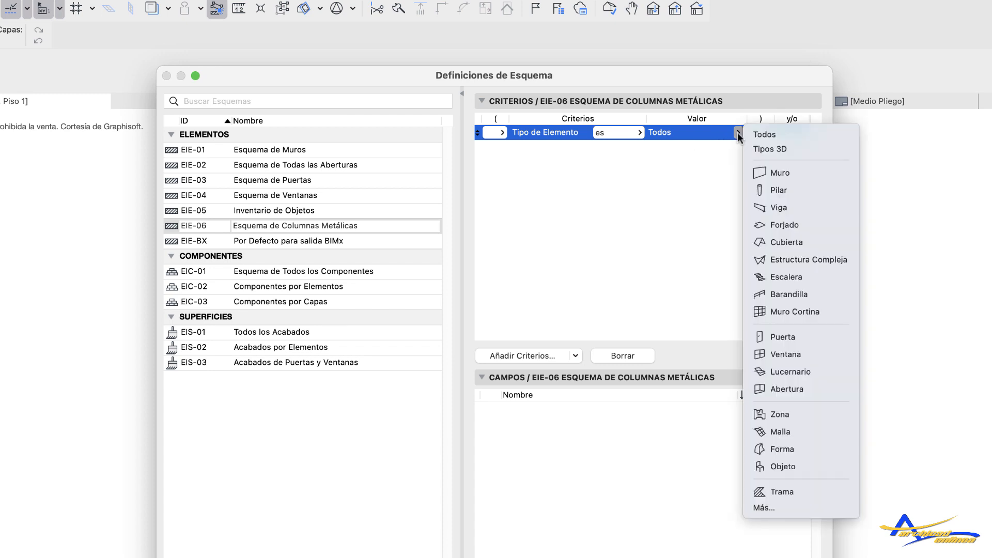
{"action": "left_click", "coordinate": [775, 195]}
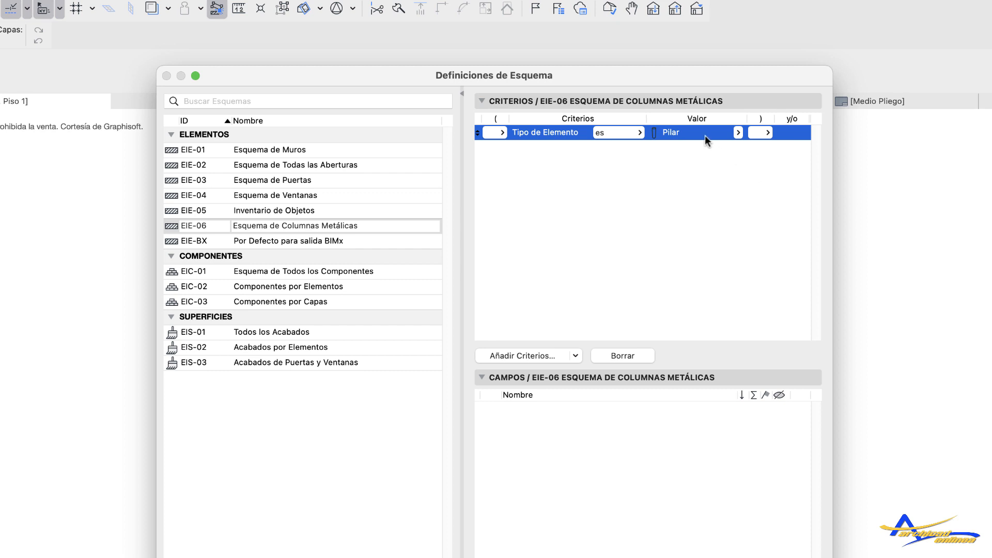
Look through the parameter categories available as additional criteria for EIE-06, from Vista de Modelo to Id y Categorías, without adding any.
{"action": "left_click", "coordinate": [529, 348]}
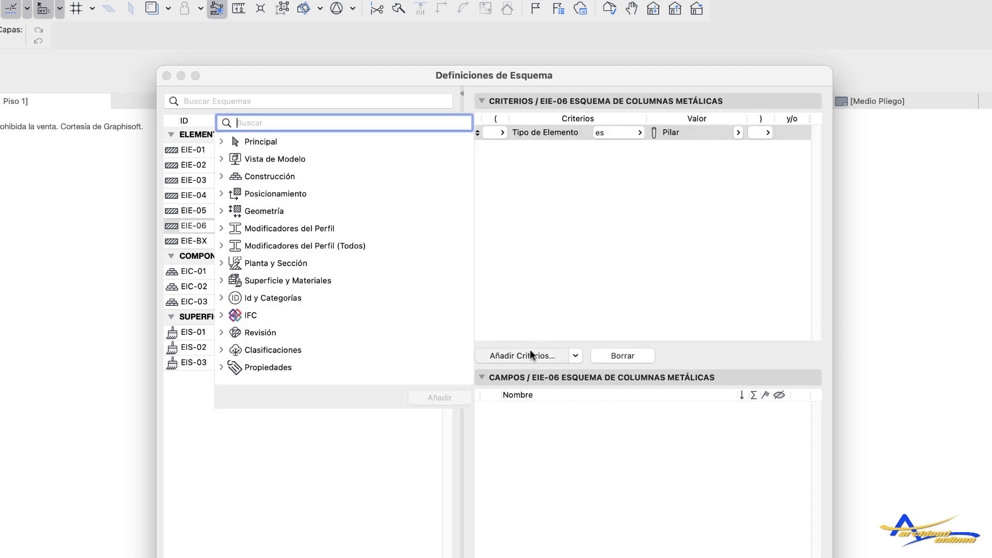
{"action": "left_click", "coordinate": [285, 159]}
{"action": "left_click", "coordinate": [277, 178]}
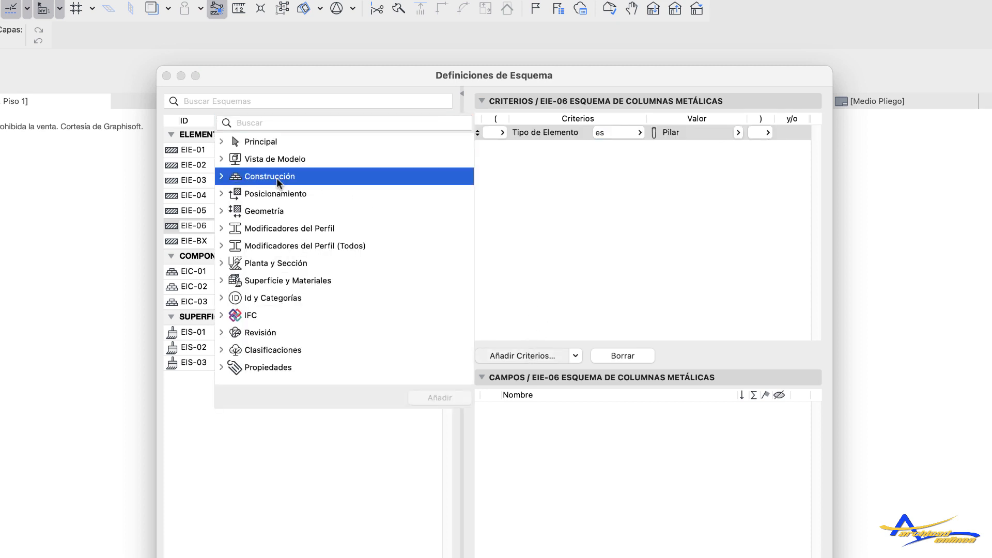
{"action": "left_click", "coordinate": [265, 194]}
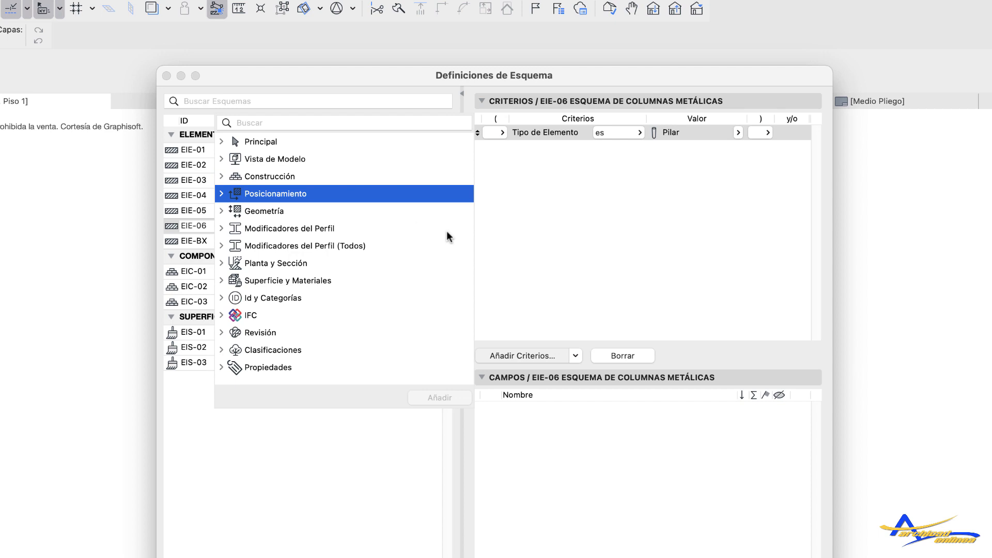
{"action": "left_click", "coordinate": [304, 229]}
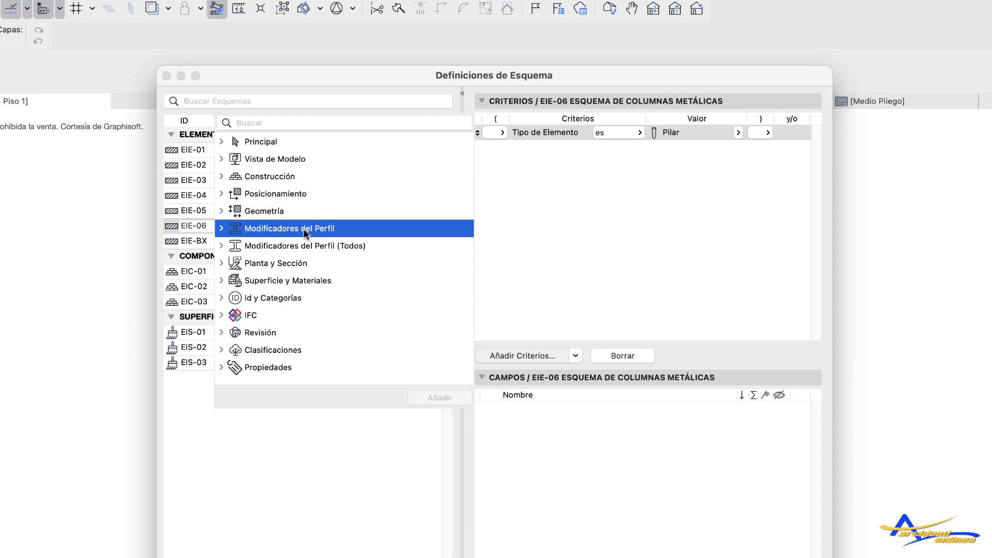
{"action": "left_click", "coordinate": [277, 284]}
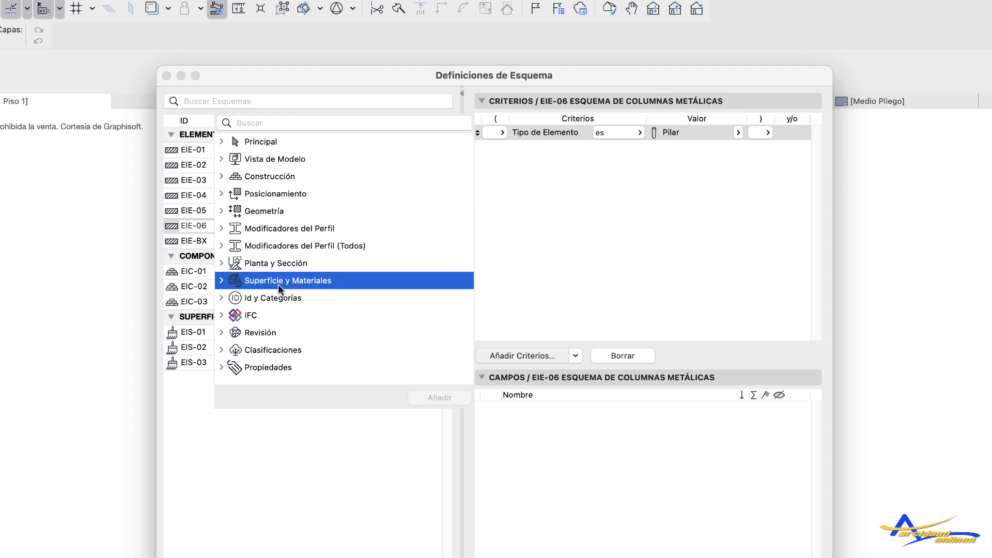
{"action": "left_click", "coordinate": [265, 300]}
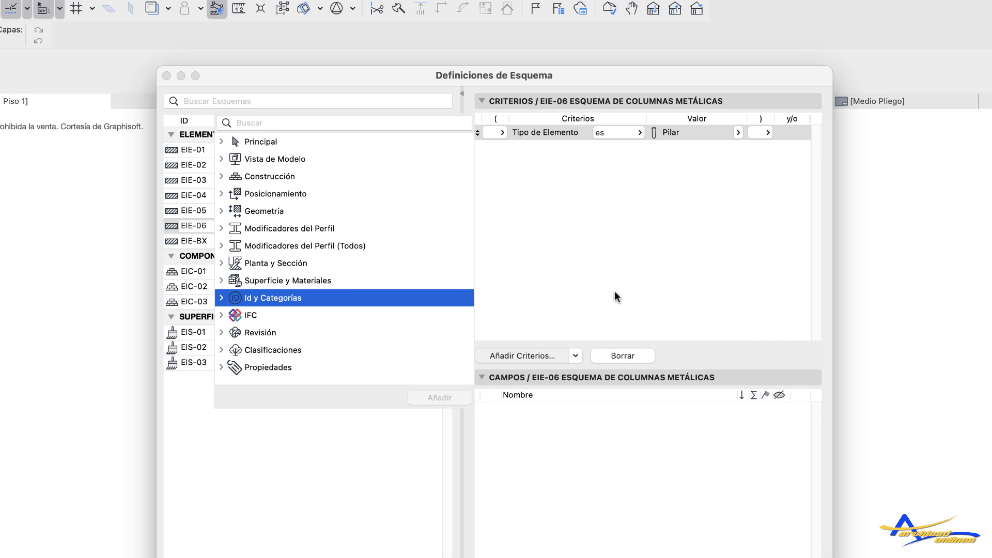
{"action": "left_click", "coordinate": [595, 250]}
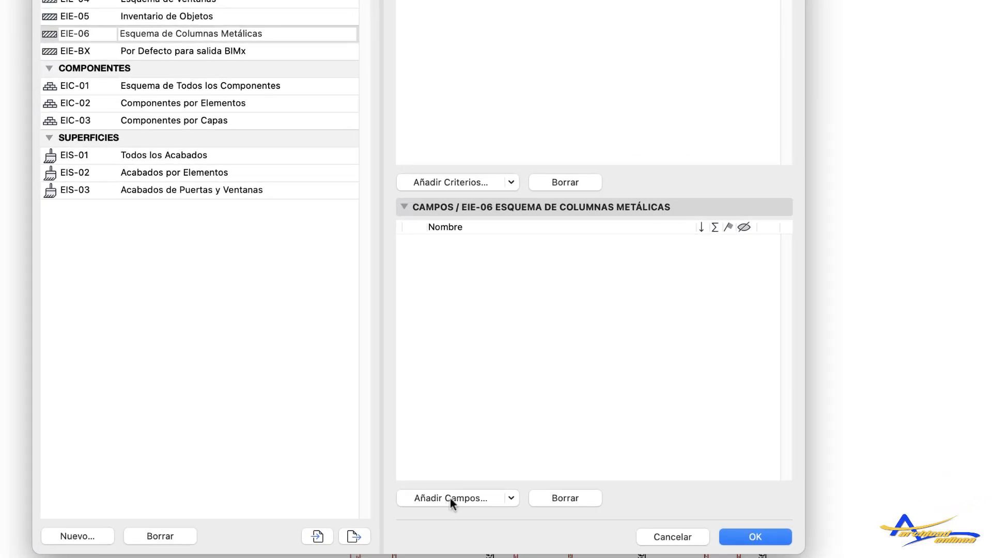
Add the Pilar parameter Altura / Diámetro del Núcleo as a field of the EIE-06 scheme.
{"action": "left_click", "coordinate": [510, 497]}
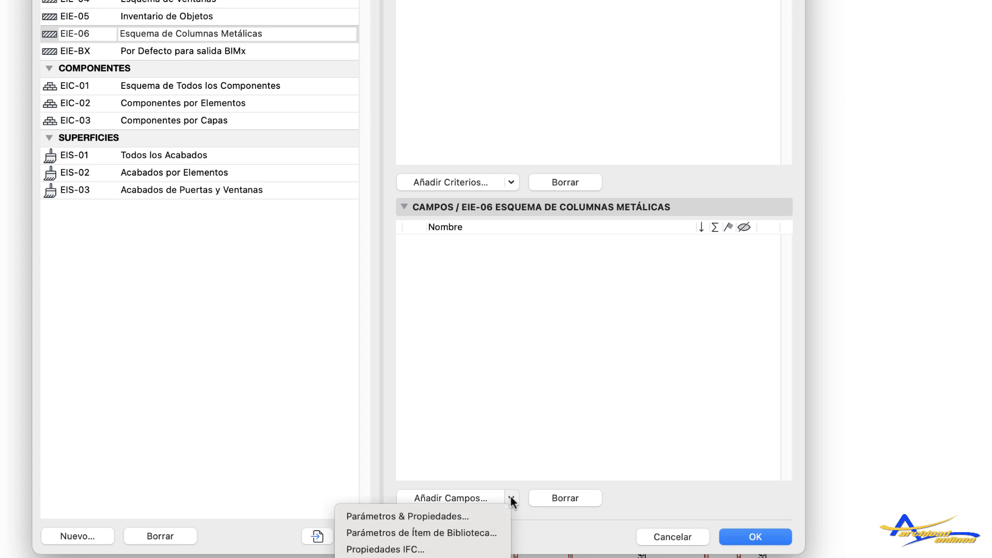
{"action": "left_click", "coordinate": [453, 516]}
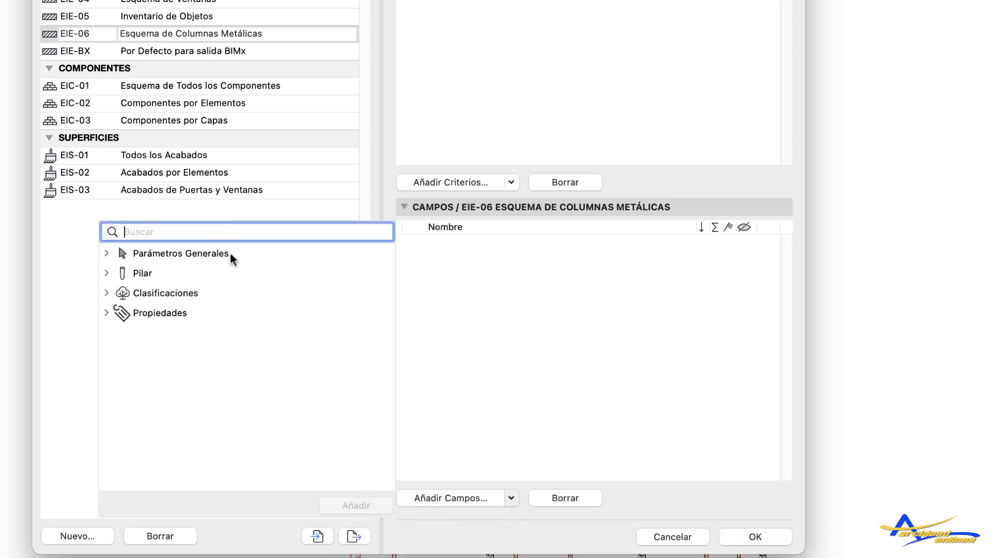
{"action": "left_click", "coordinate": [138, 275]}
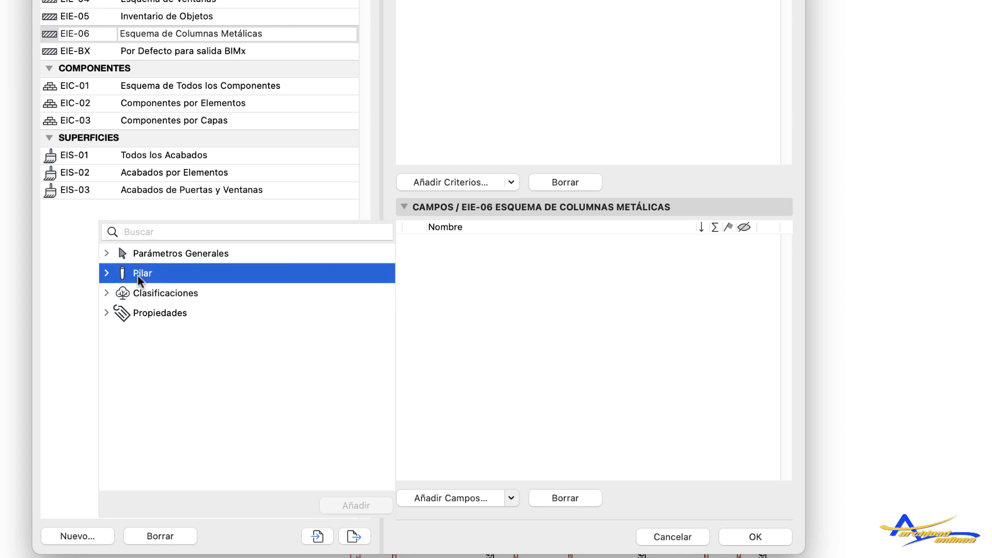
{"action": "left_click", "coordinate": [106, 274]}
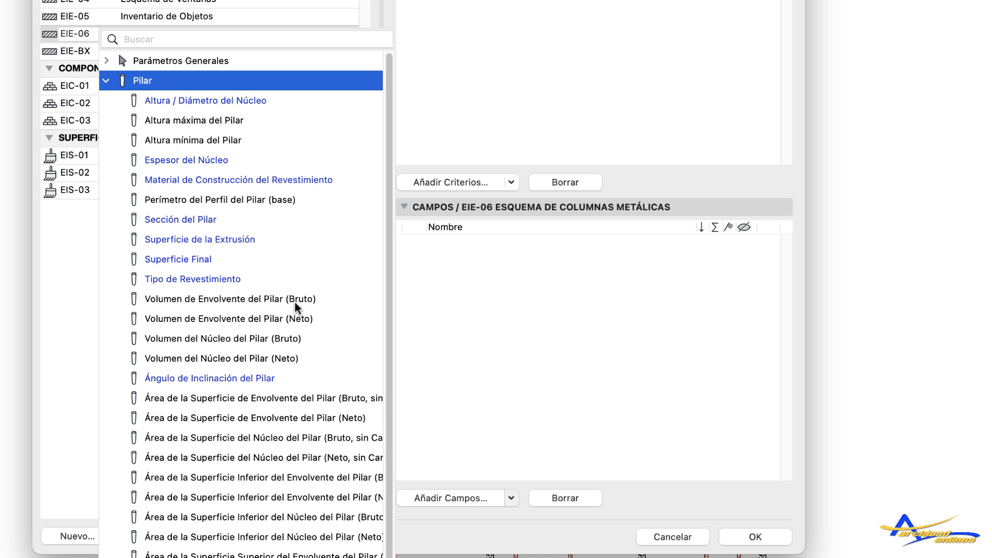
{"action": "left_click", "coordinate": [202, 102]}
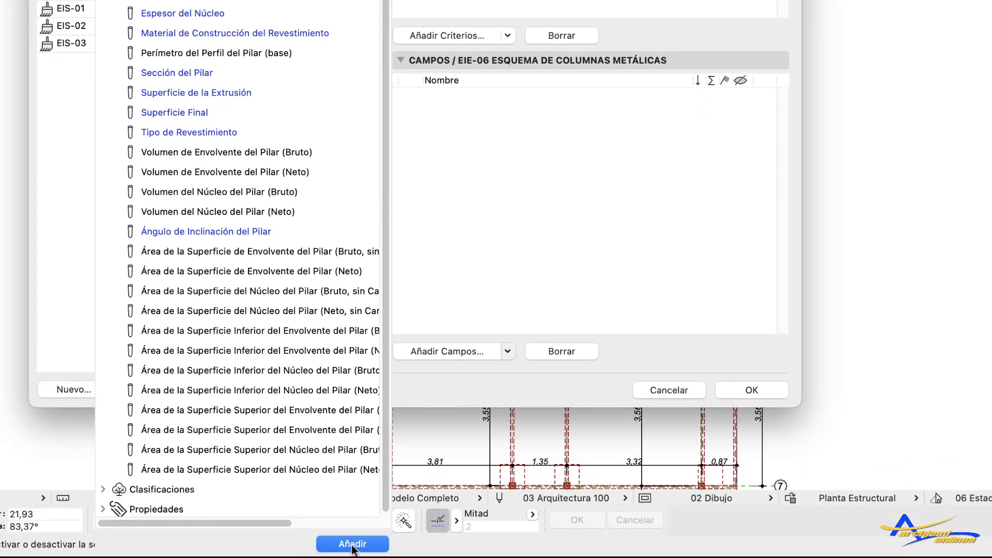
{"action": "left_click", "coordinate": [349, 545]}
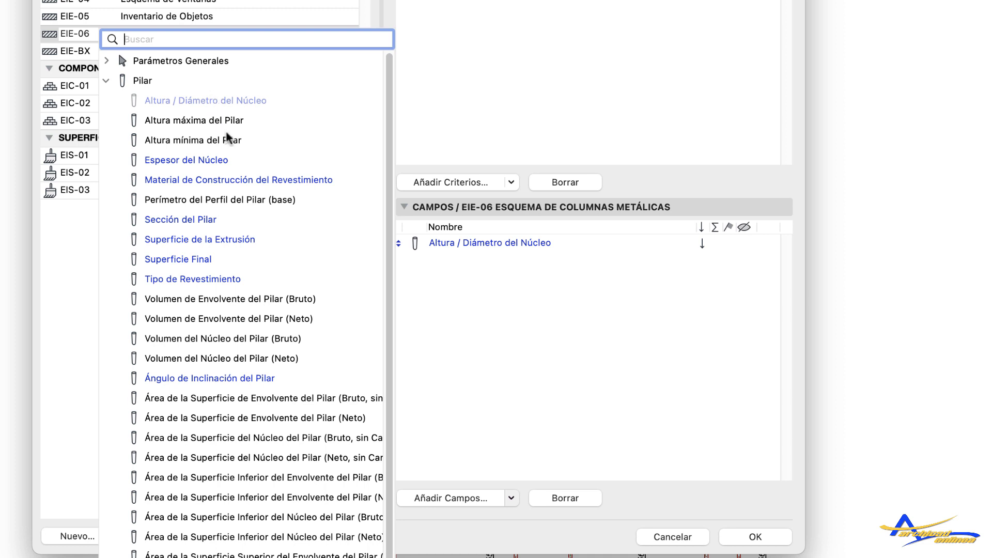
Add the field Altura máxima del Pilar to the EIE-06 scheme and accept the scheme settings.
{"action": "left_click", "coordinate": [170, 122]}
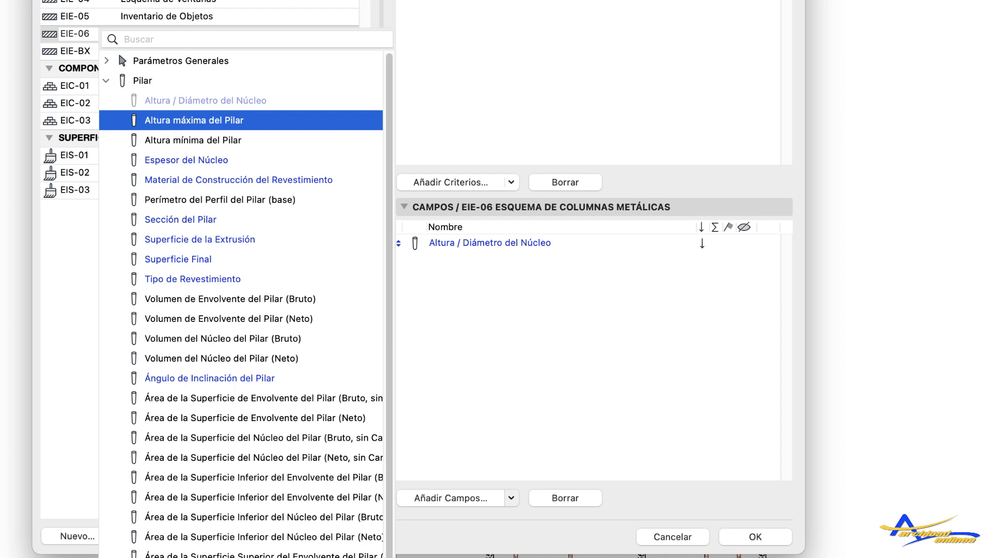
{"action": "left_click", "coordinate": [356, 557]}
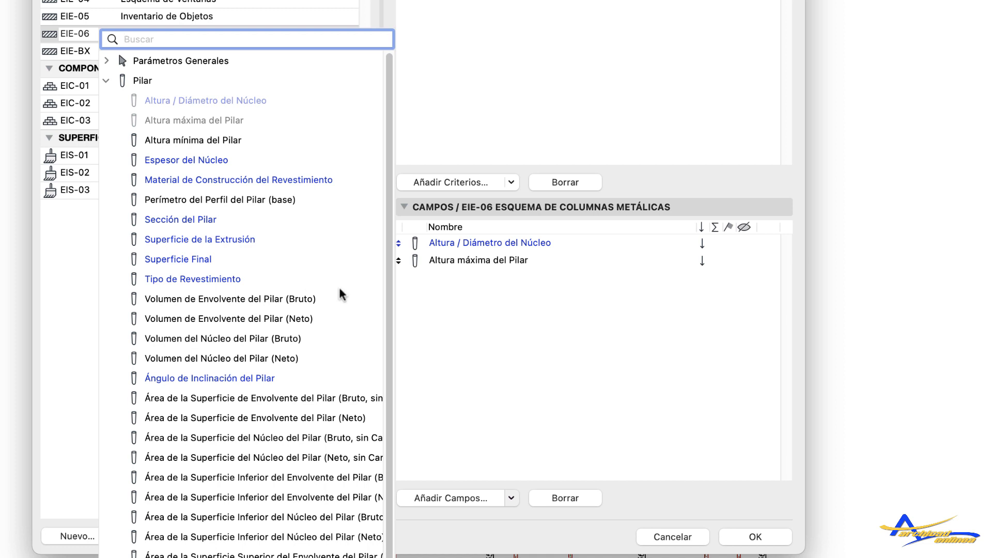
{"action": "left_click", "coordinate": [495, 323]}
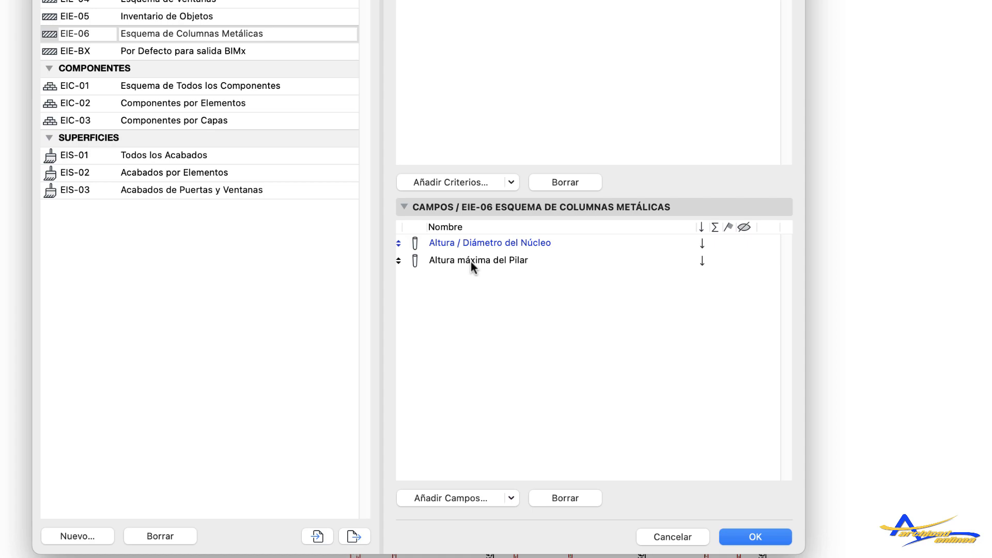
{"action": "left_click", "coordinate": [755, 539]}
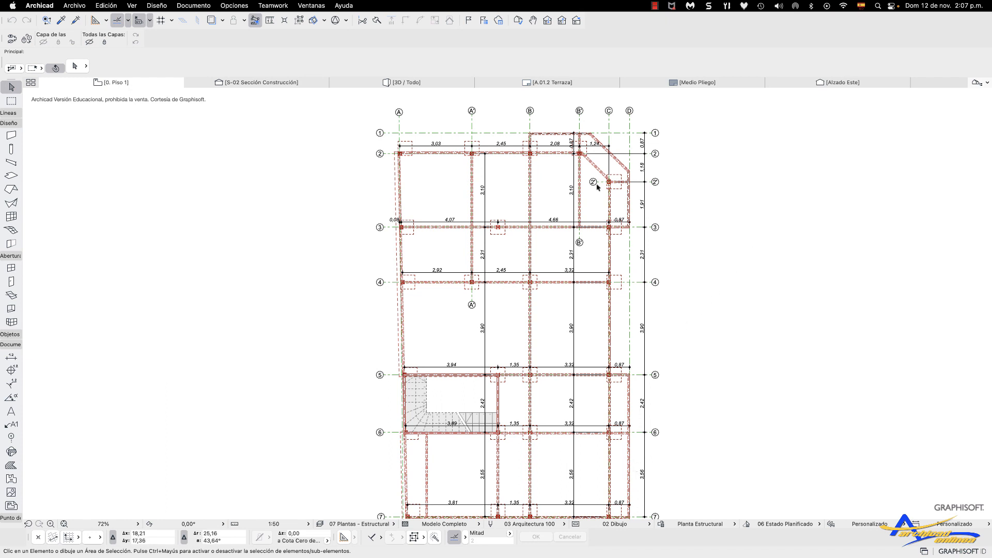
Open the EIE-06 Esquema de Columnas Metálicas schedule and look through its rows.
{"action": "left_click", "coordinate": [197, 6]}
{"action": "left_click", "coordinate": [370, 317]}
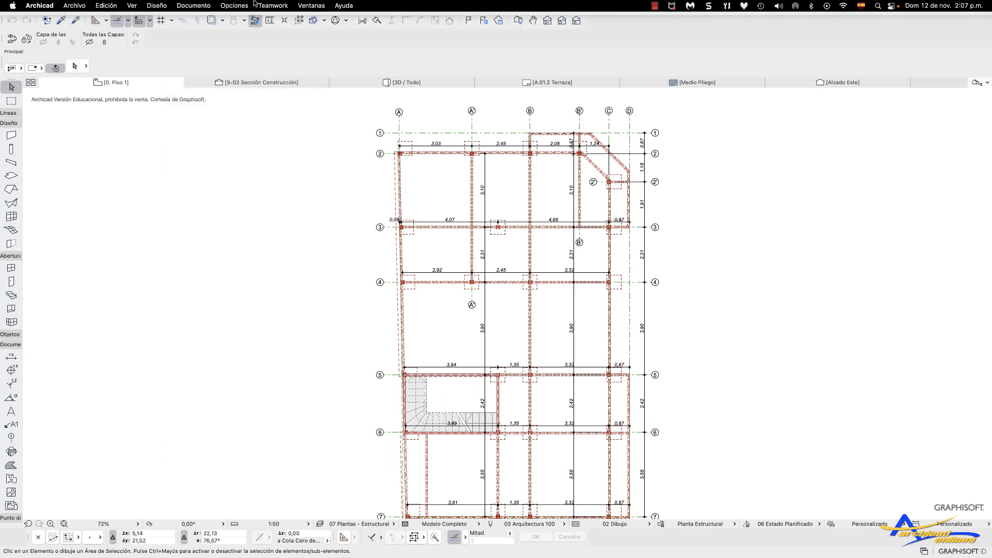
{"action": "left_click", "coordinate": [200, 5]}
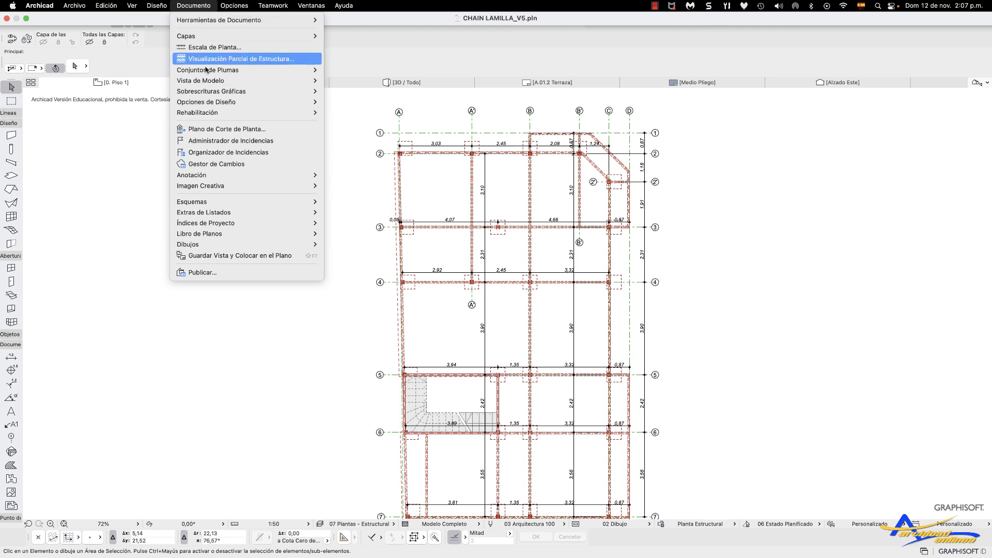
{"action": "mouse_move", "coordinate": [205, 200]}
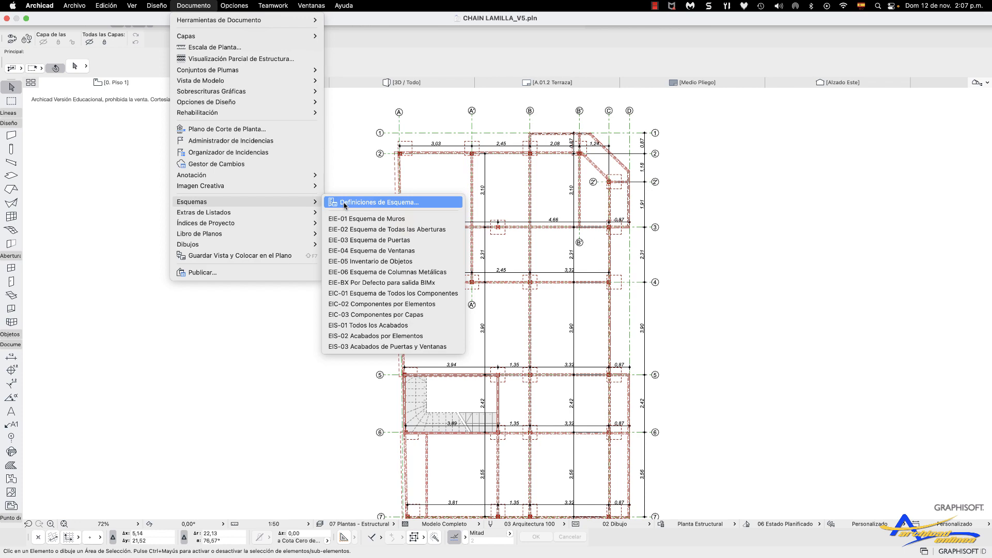
{"action": "left_click", "coordinate": [420, 273]}
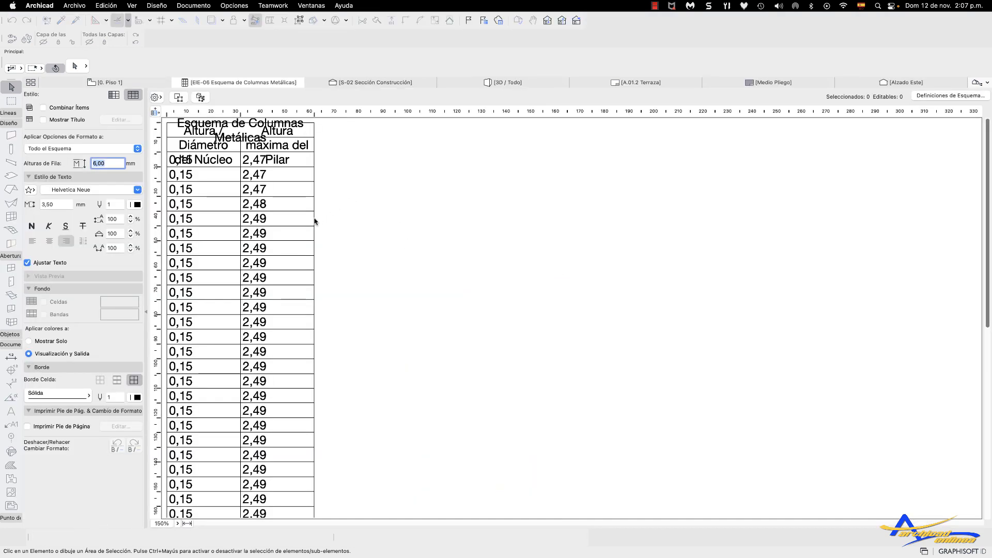
{"action": "scroll", "coordinate": [267, 259], "scroll_direction": "down", "scroll_amount": 10}
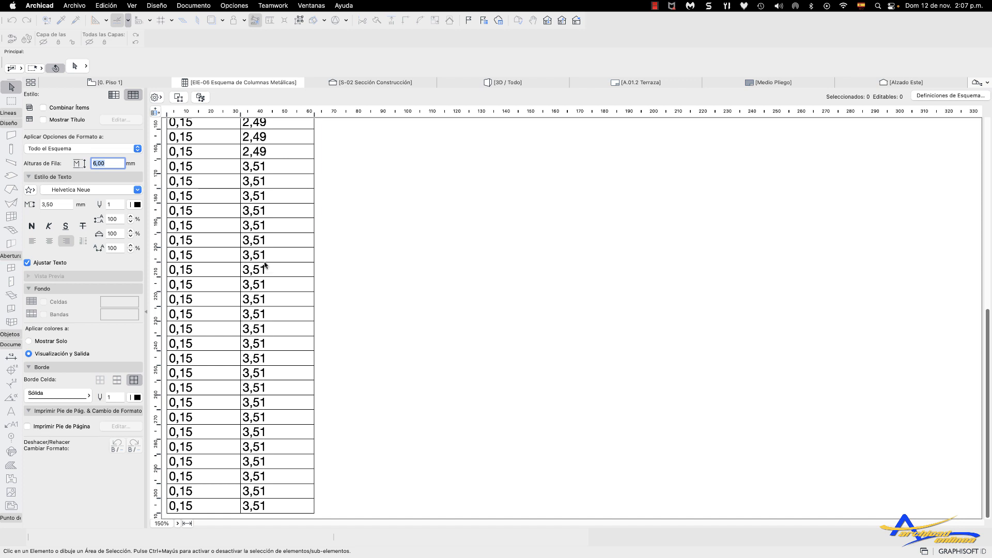
{"action": "scroll", "coordinate": [267, 268], "scroll_direction": "up", "scroll_amount": 10}
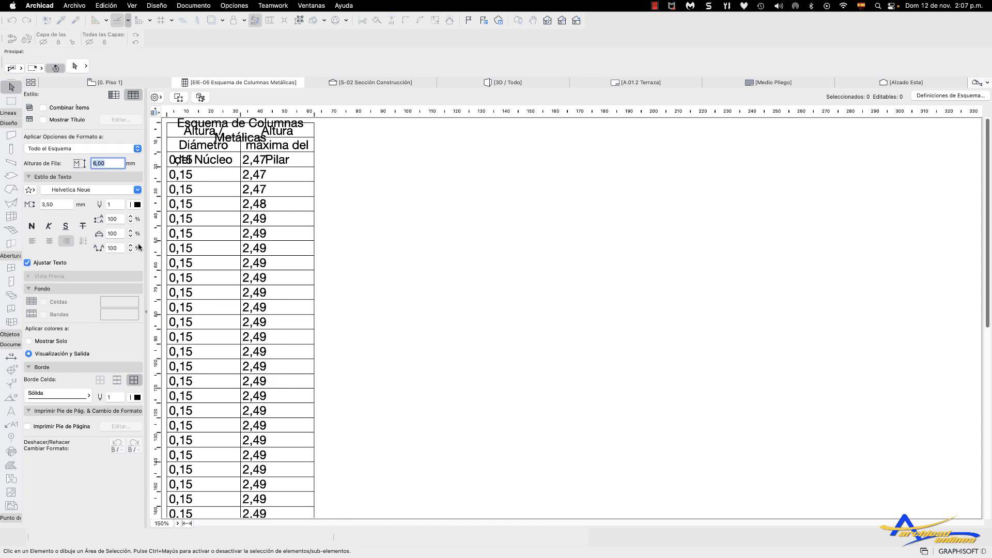
Set the text size of the whole column schedule (Todo el Esquema) to 2 mm.
{"action": "left_click", "coordinate": [70, 138]}
{"action": "left_click", "coordinate": [138, 149]}
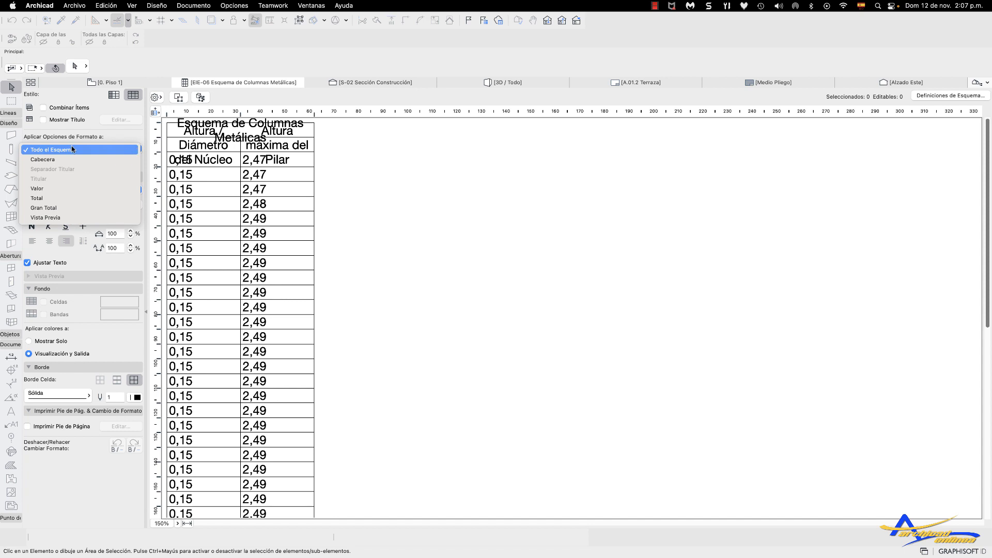
{"action": "left_click", "coordinate": [63, 150]}
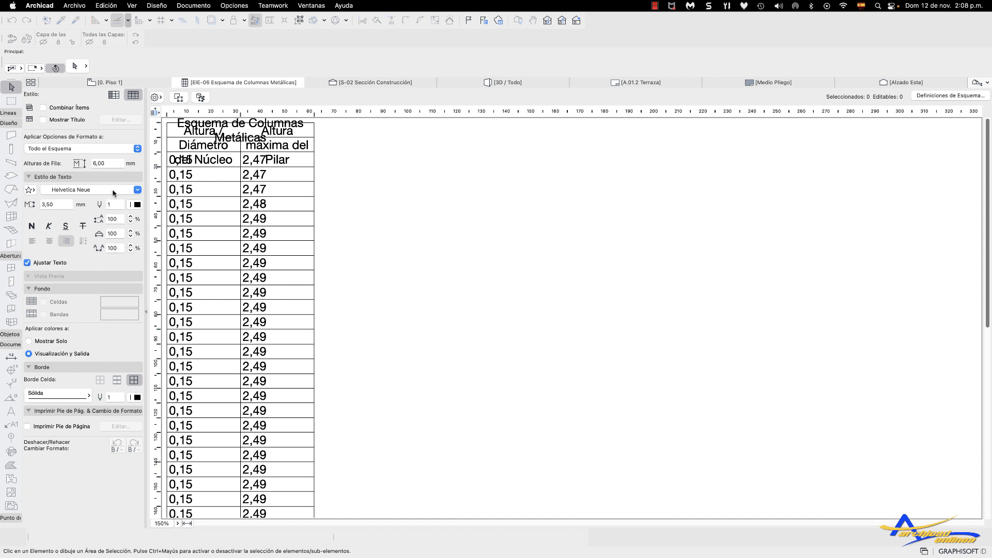
{"action": "left_click", "coordinate": [64, 204]}
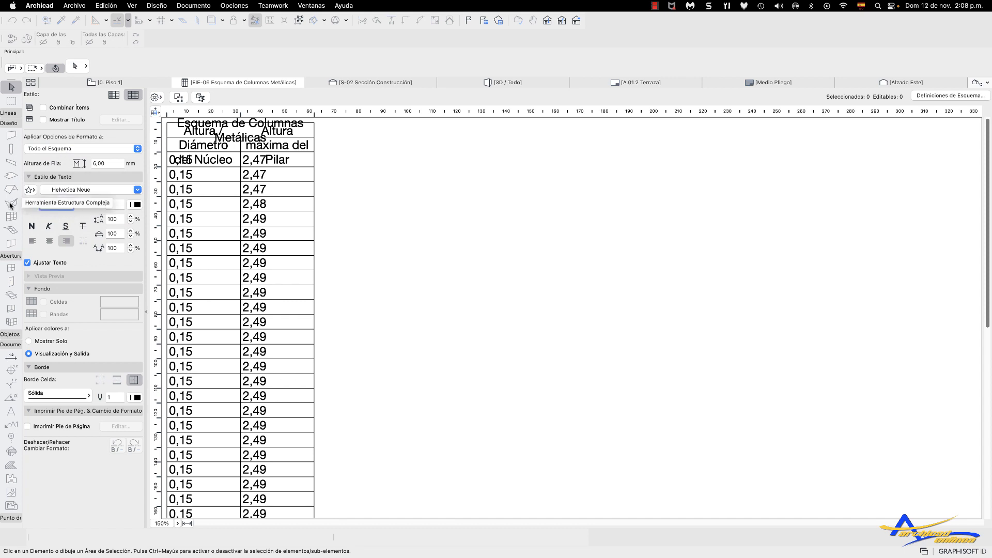
{"action": "type", "text": "2"}
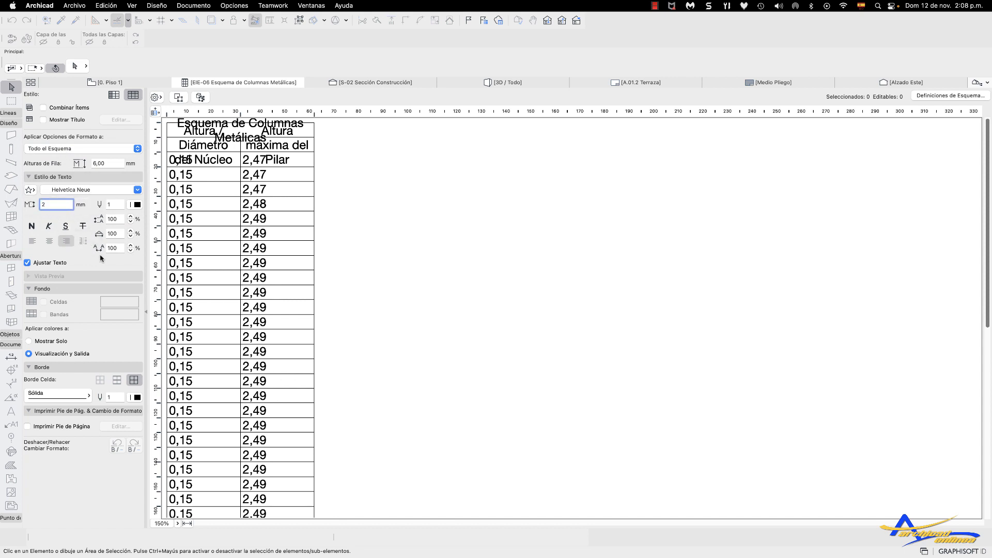
{"action": "key", "text": "Return"}
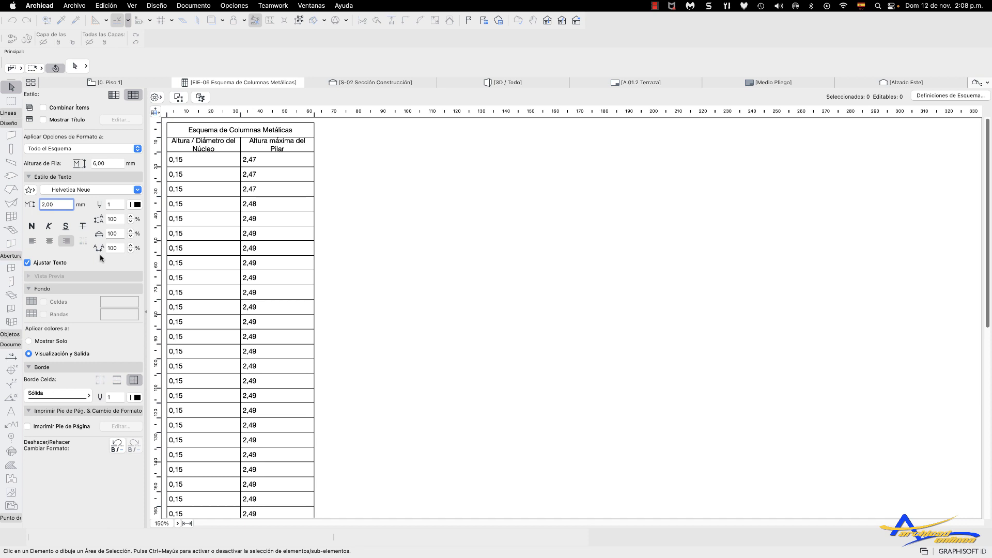
Make the Cabecera text of the column schedule bold.
{"action": "left_click", "coordinate": [137, 148]}
{"action": "left_click", "coordinate": [47, 159]}
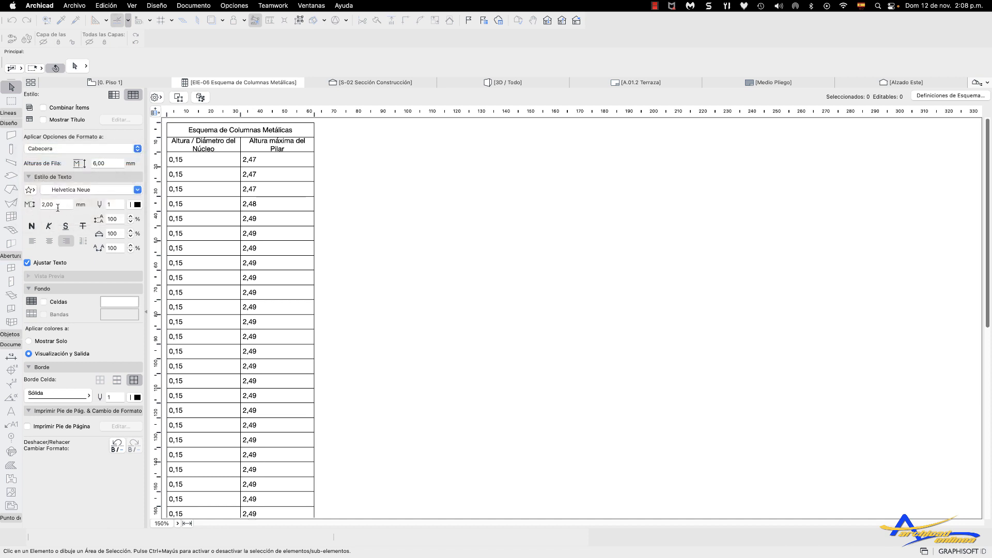
{"action": "left_click", "coordinate": [32, 225]}
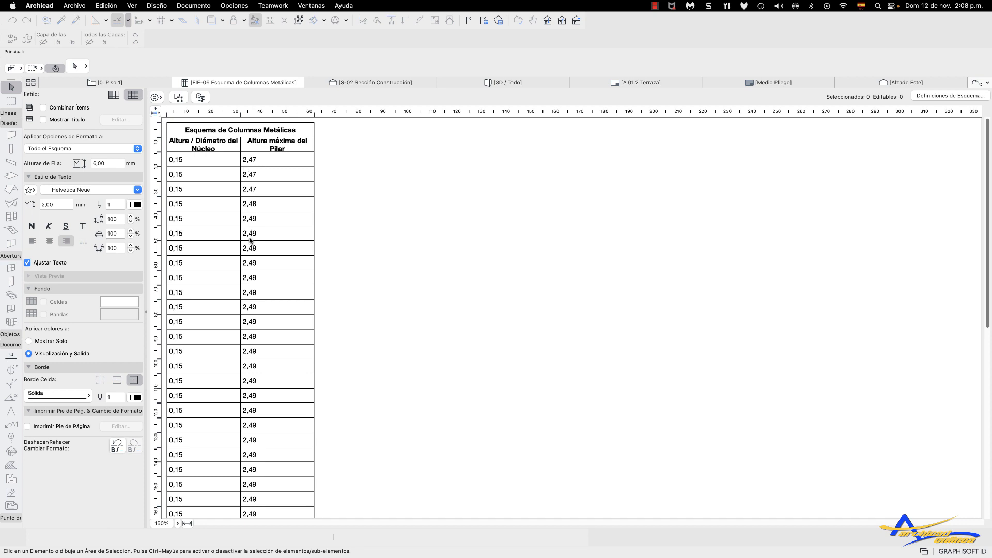
Turn on the sum for the Altura máxima del Pilar field in the EIE-06 scheme settings and accept them.
{"action": "scroll", "coordinate": [250, 243], "scroll_direction": "down", "scroll_amount": 10}
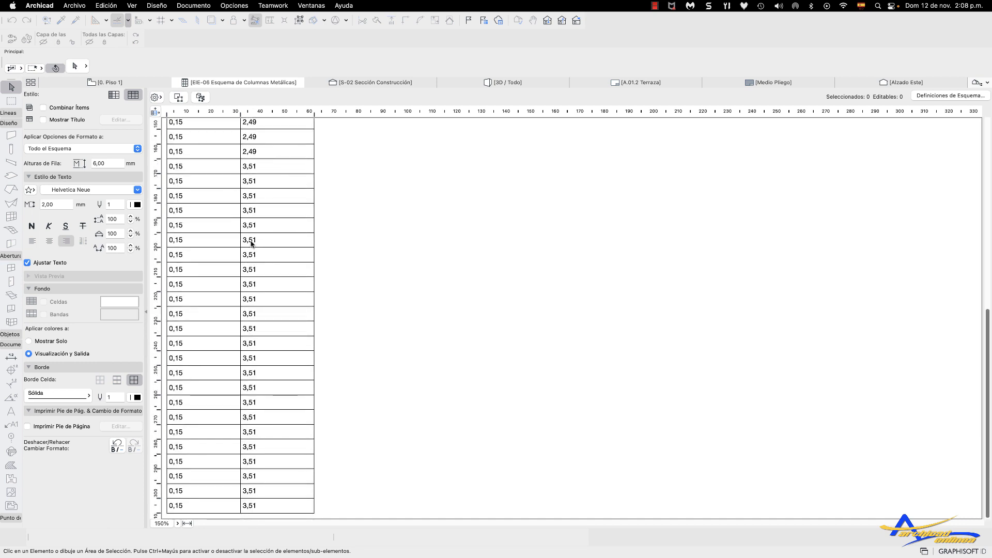
{"action": "scroll", "coordinate": [252, 242], "scroll_direction": "up", "scroll_amount": 10}
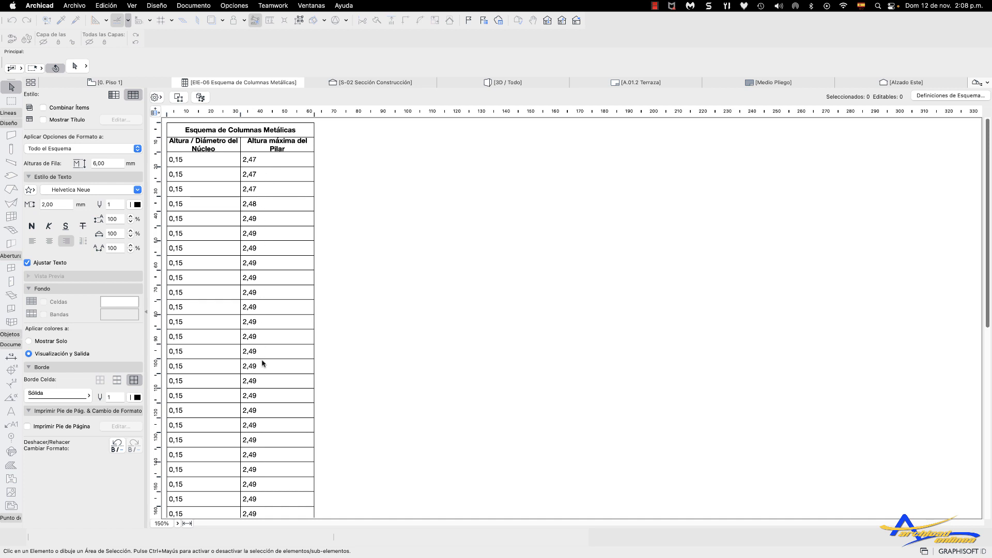
{"action": "scroll", "coordinate": [262, 362], "scroll_direction": "down", "scroll_amount": 10}
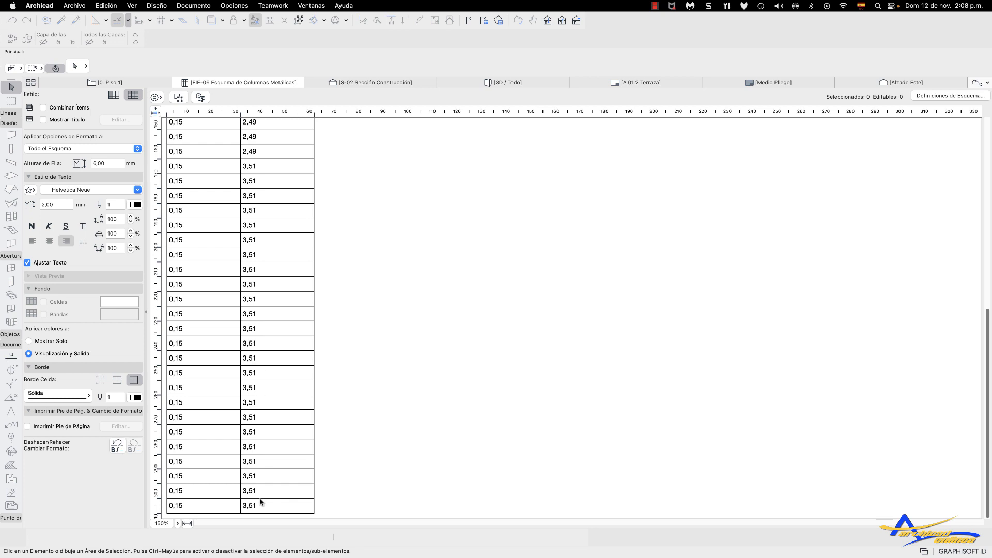
{"action": "scroll", "coordinate": [284, 314], "scroll_direction": "up", "scroll_amount": 10}
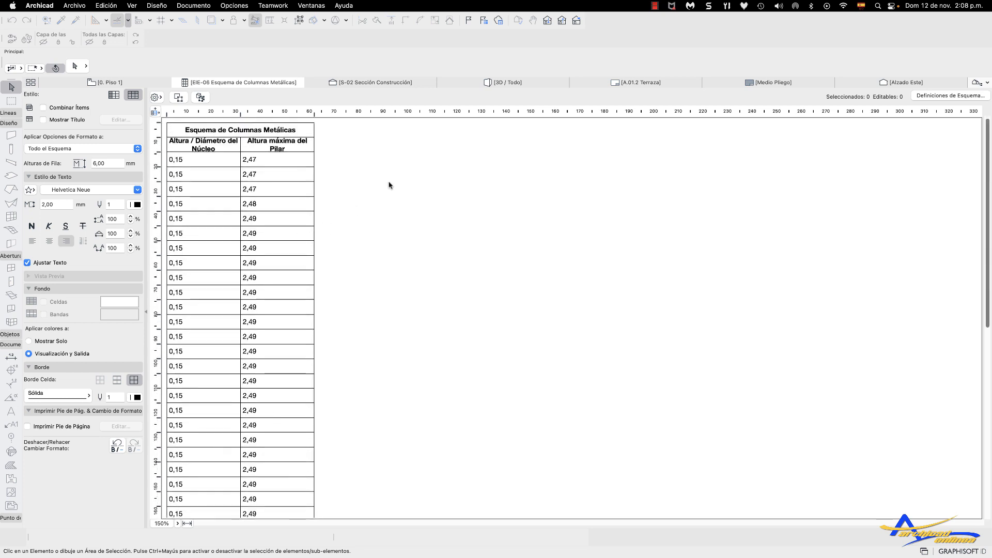
{"action": "left_click", "coordinate": [937, 96]}
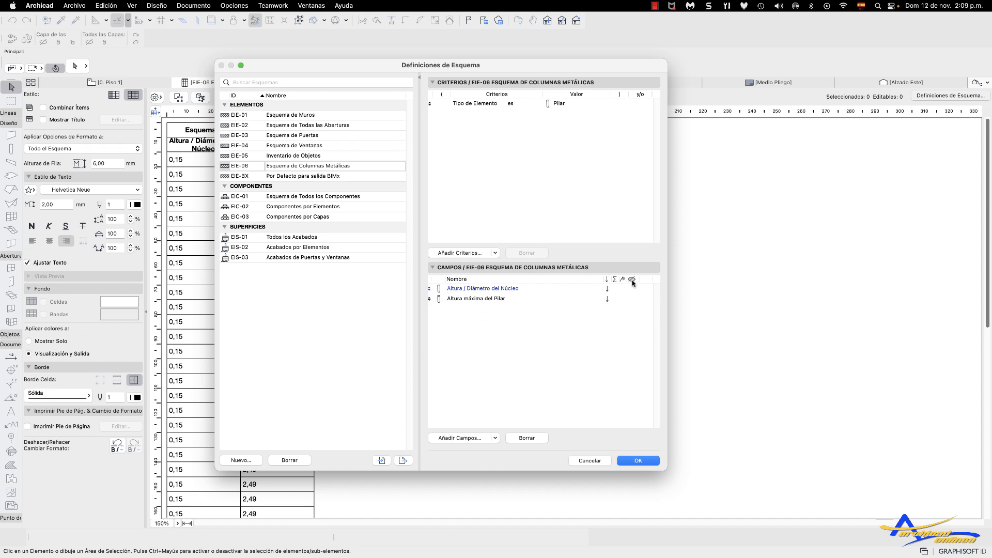
{"action": "left_click", "coordinate": [612, 300]}
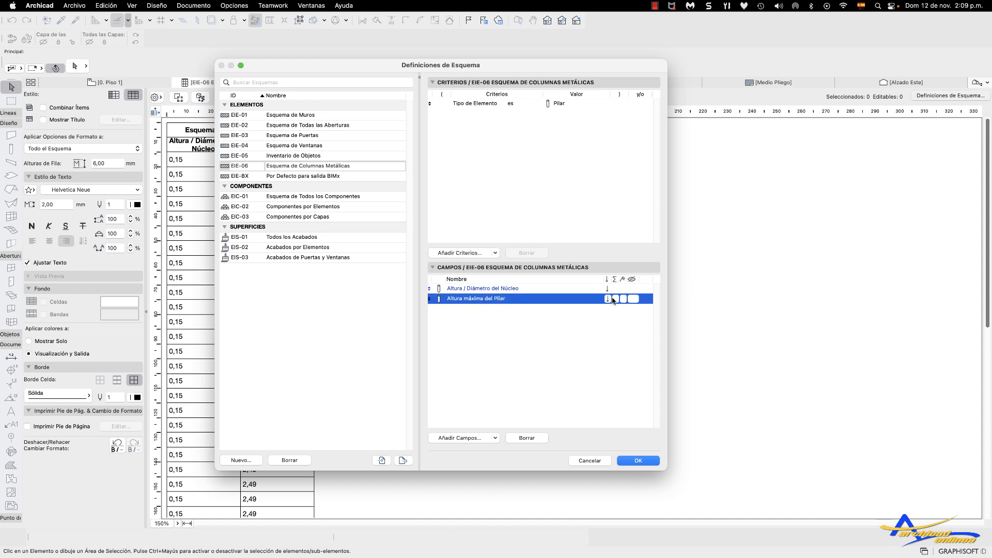
{"action": "left_click", "coordinate": [615, 299]}
{"action": "left_click", "coordinate": [637, 461]}
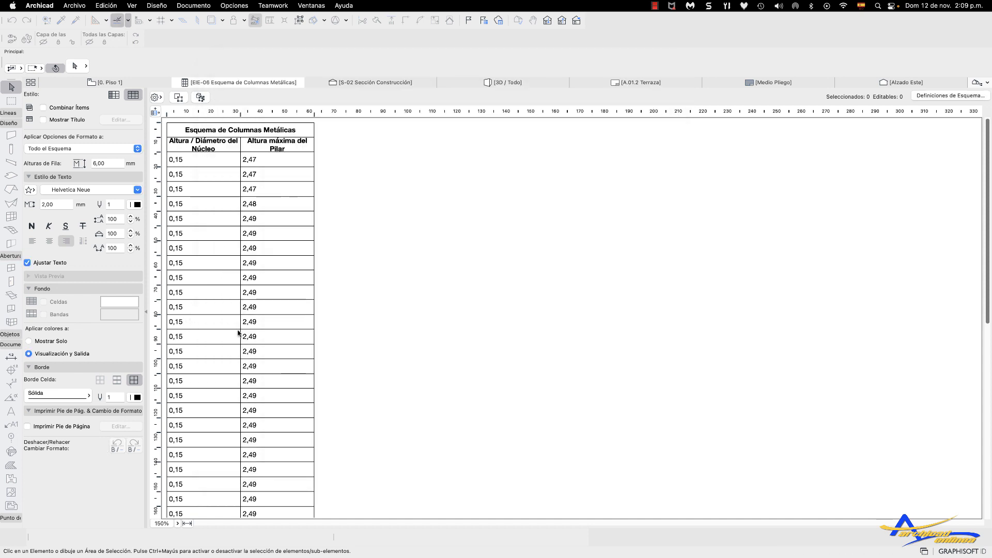
Make the Gran Total text at the end of the column schedule bold.
{"action": "scroll", "coordinate": [270, 336], "scroll_direction": "down", "scroll_amount": 10}
{"action": "scroll", "coordinate": [270, 344], "scroll_direction": "down", "scroll_amount": 5}
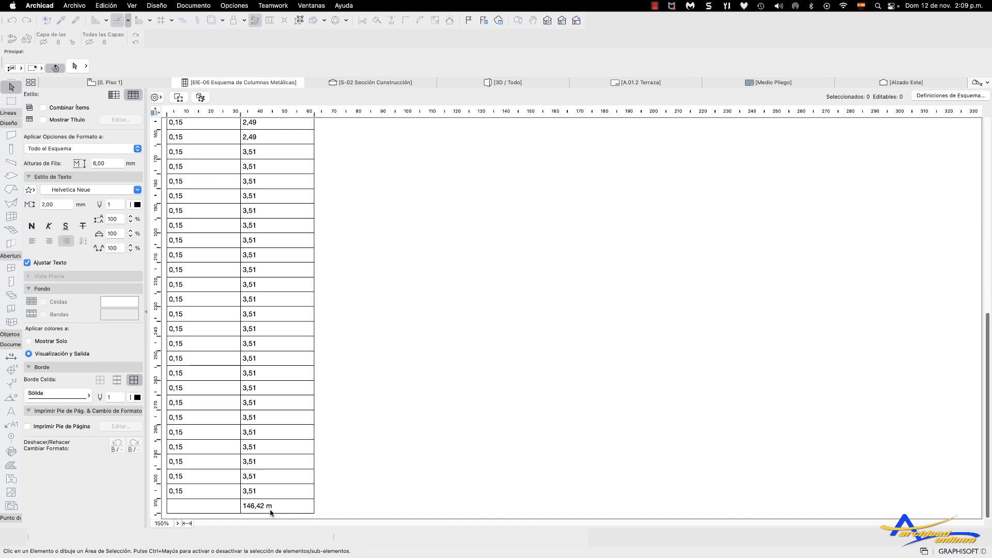
{"action": "left_click", "coordinate": [137, 149]}
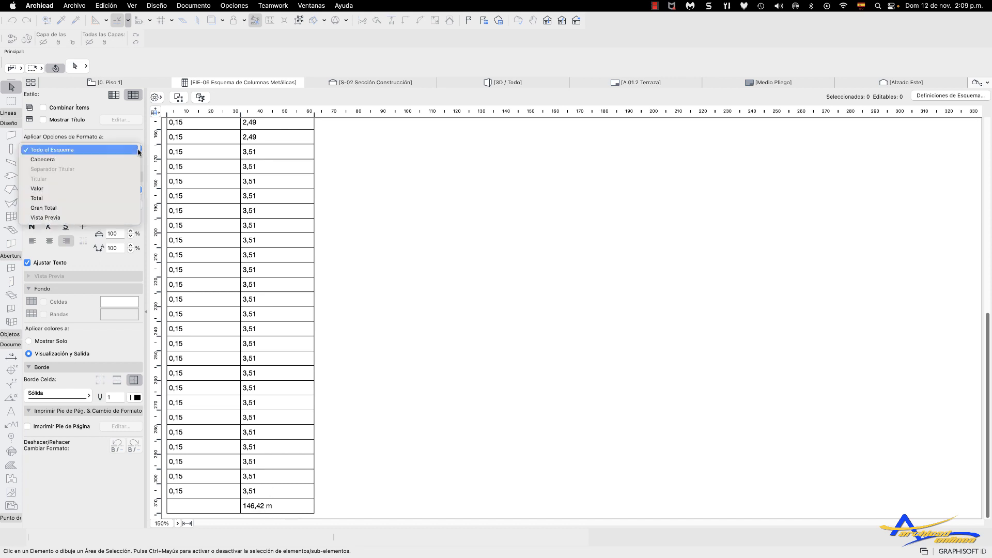
{"action": "left_click", "coordinate": [72, 198]}
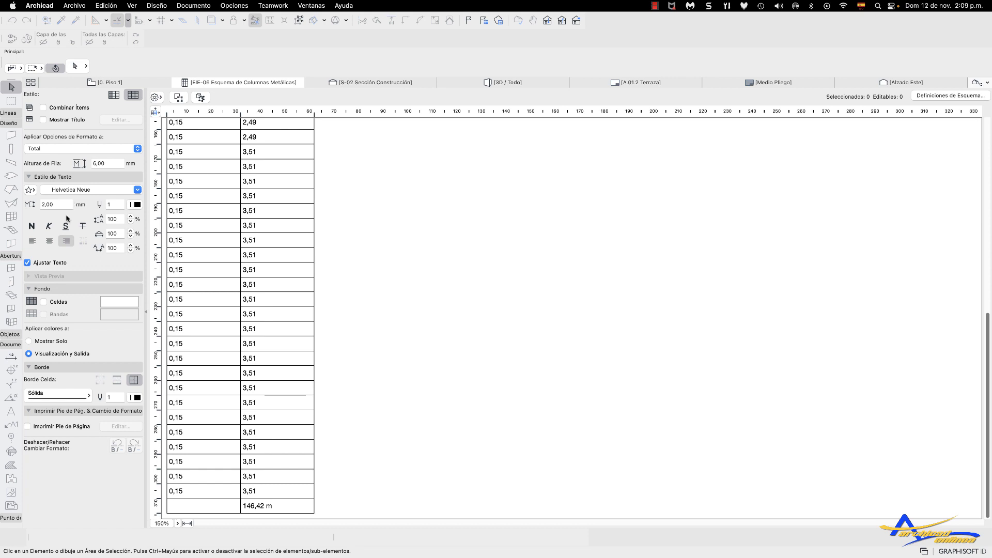
{"action": "left_click", "coordinate": [32, 228]}
{"action": "left_click", "coordinate": [32, 228]}
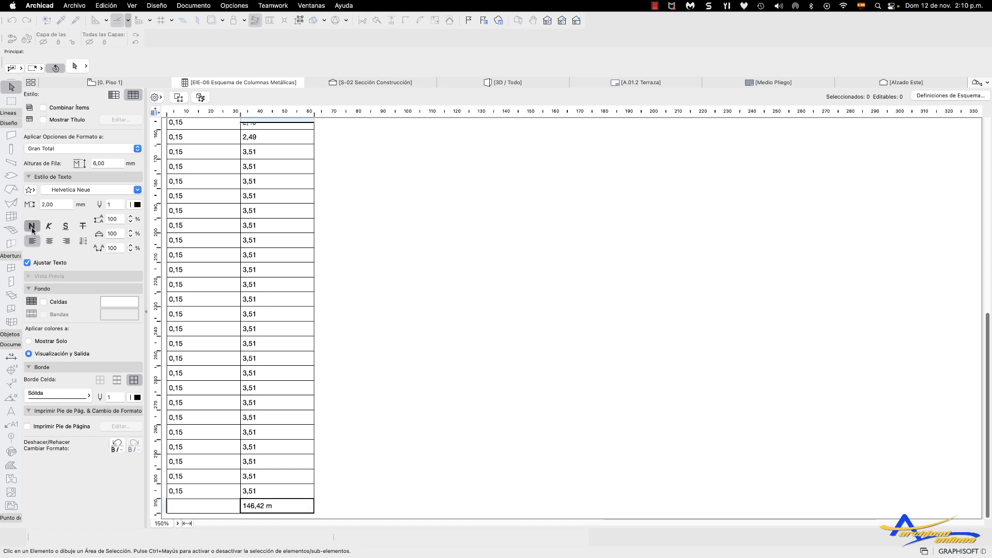
Remove the Altura / Diámetro del Núcleo field from the EIE-06 scheme and accept the scheme settings.
{"action": "scroll", "coordinate": [260, 248], "scroll_direction": "up", "scroll_amount": 10}
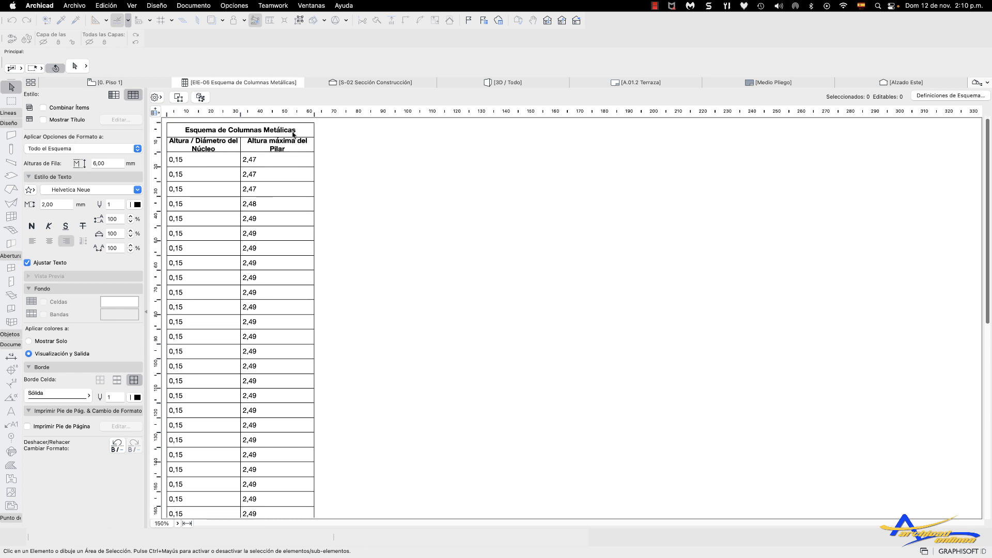
{"action": "scroll", "coordinate": [242, 240], "scroll_direction": "down", "scroll_amount": 10}
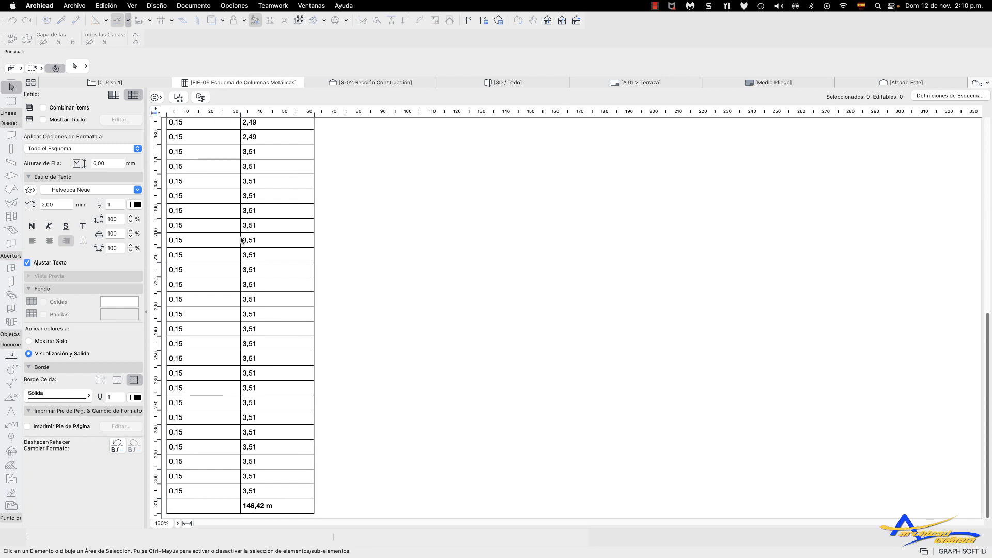
{"action": "scroll", "coordinate": [242, 240], "scroll_direction": "up", "scroll_amount": 10}
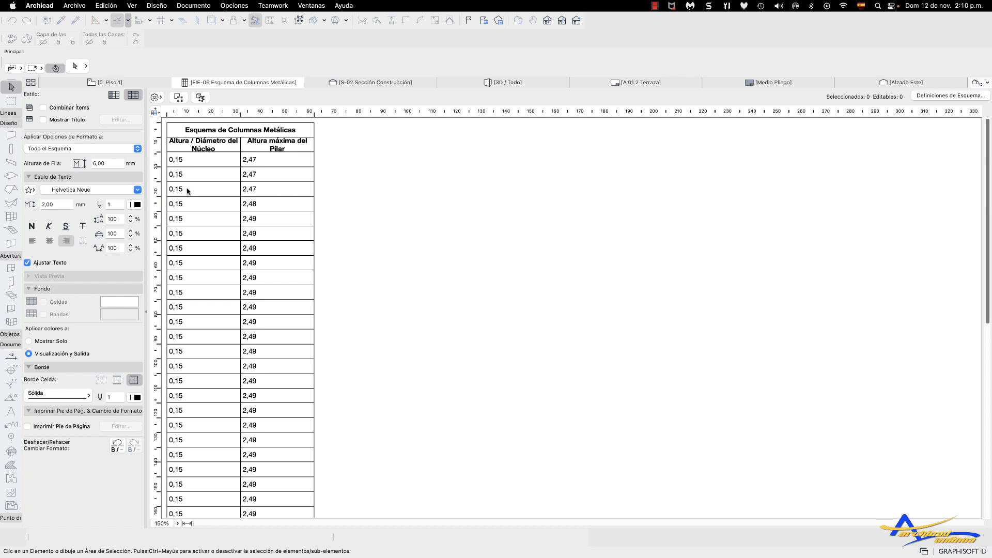
{"action": "scroll", "coordinate": [187, 191], "scroll_direction": "down", "scroll_amount": 10}
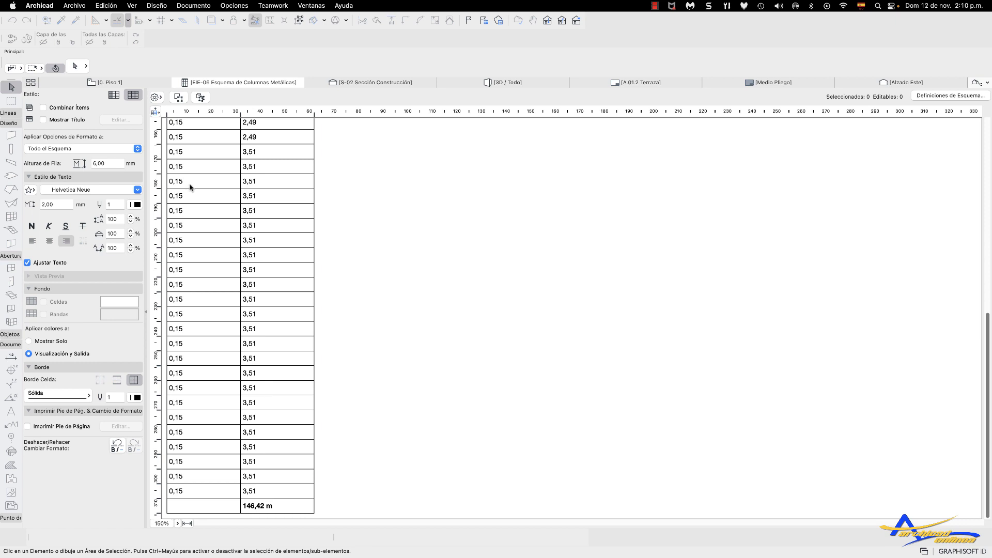
{"action": "scroll", "coordinate": [192, 188], "scroll_direction": "up", "scroll_amount": 10}
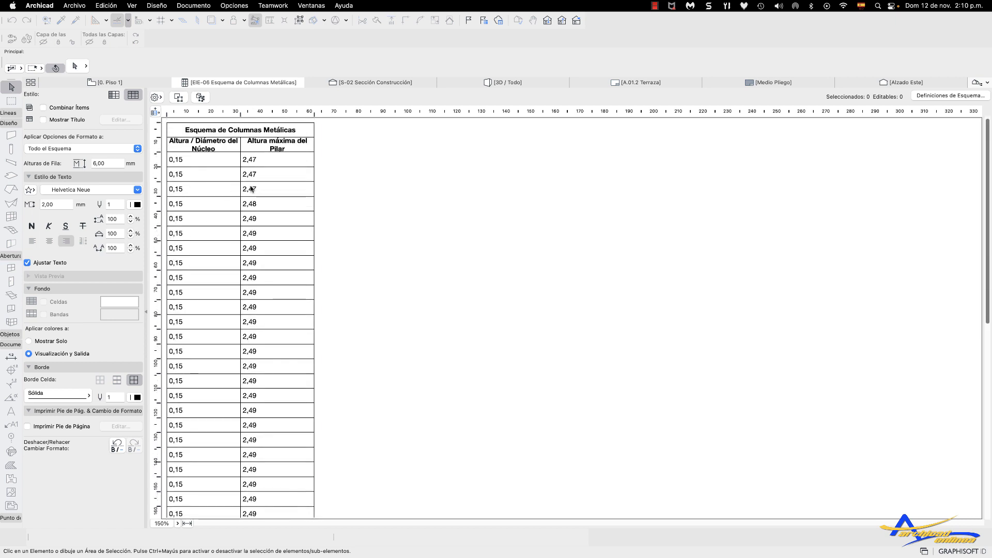
{"action": "left_click", "coordinate": [934, 96]}
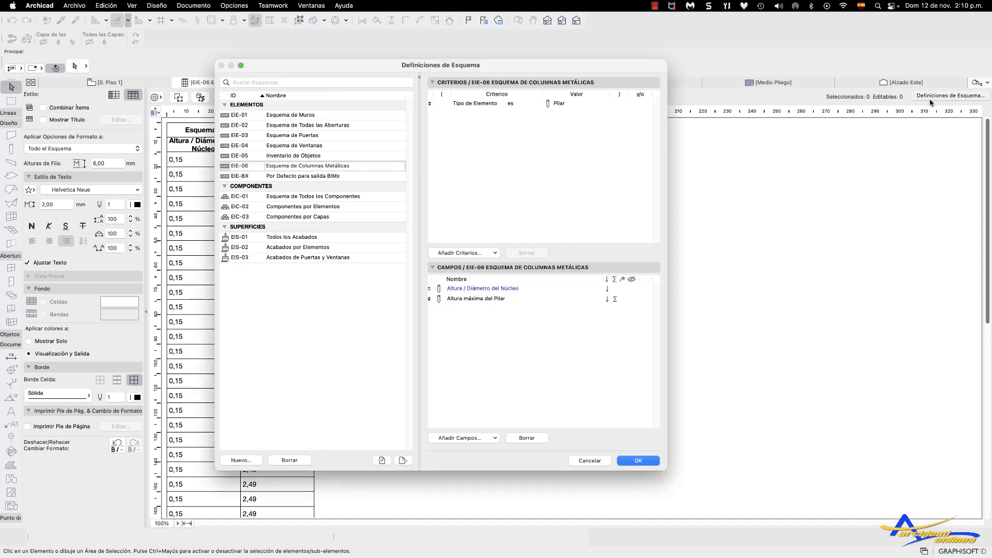
{"action": "left_click", "coordinate": [537, 289]}
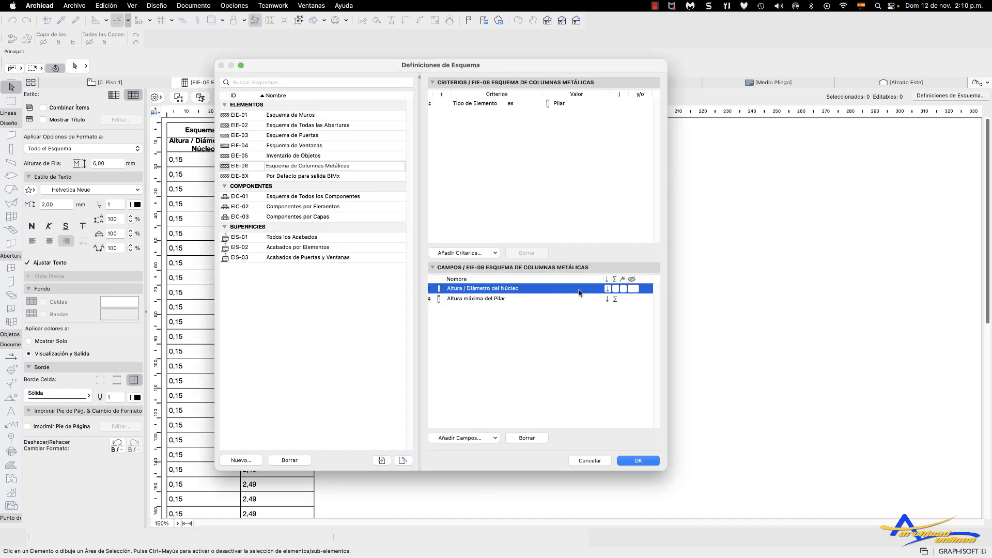
{"action": "left_click", "coordinate": [527, 438]}
{"action": "left_click", "coordinate": [630, 462]}
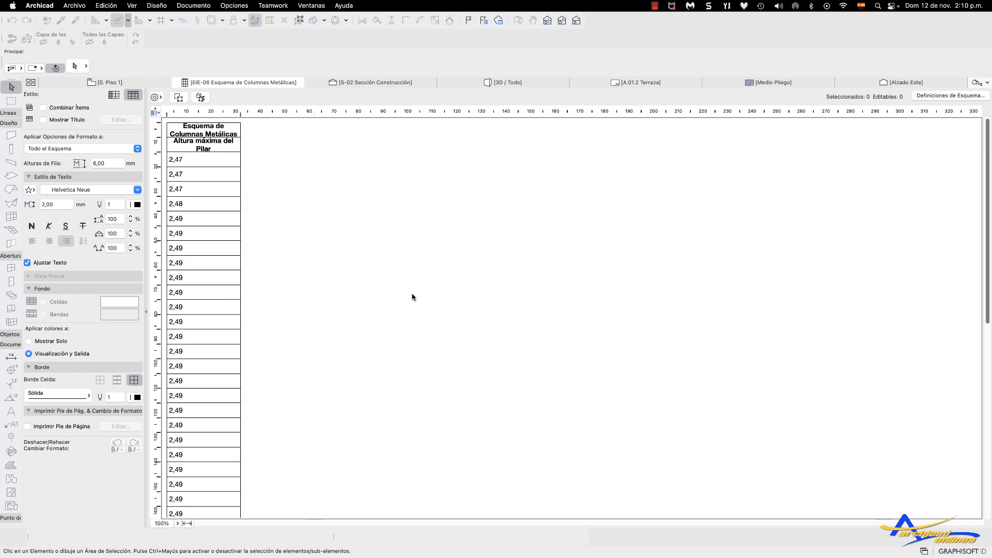
Add the general parameter ID de Elemento as a field of the EIE-06 scheme.
{"action": "scroll", "coordinate": [269, 308], "scroll_direction": "down", "scroll_amount": 10}
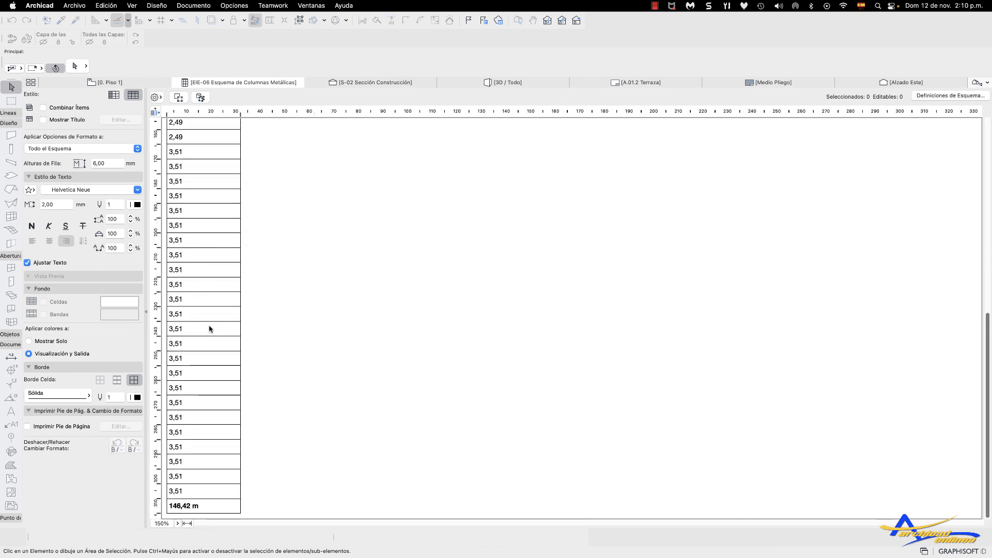
{"action": "scroll", "coordinate": [210, 328], "scroll_direction": "up", "scroll_amount": 10}
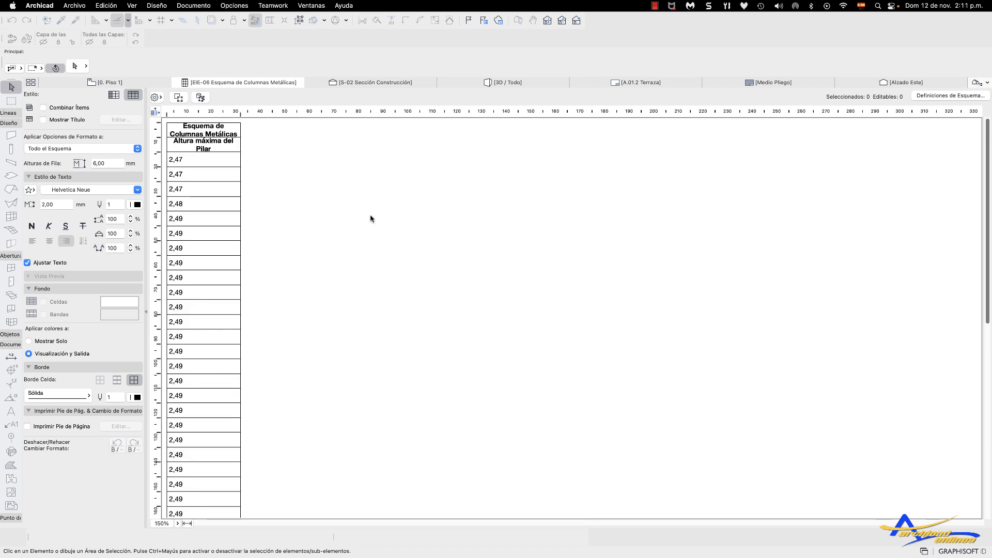
{"action": "left_click", "coordinate": [959, 96]}
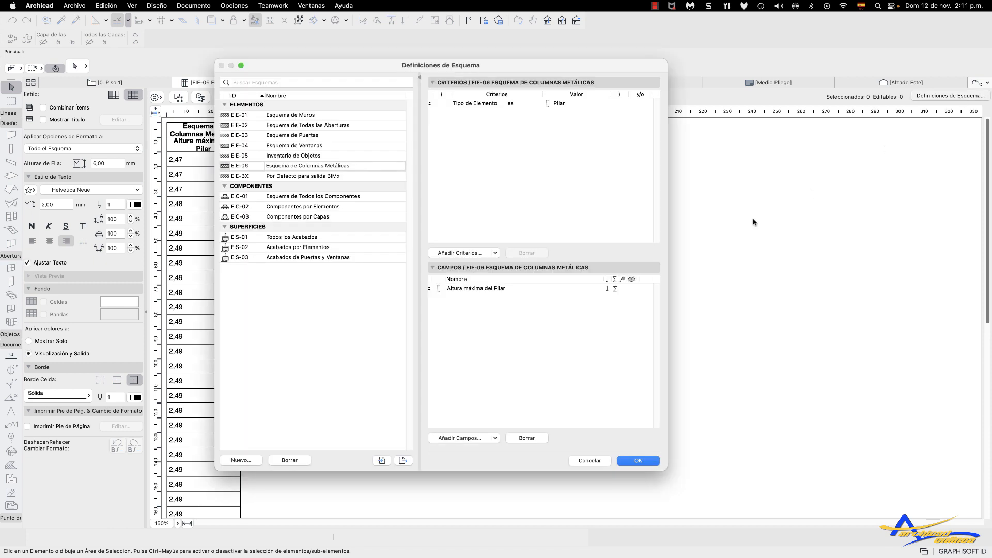
{"action": "left_click", "coordinate": [460, 438]}
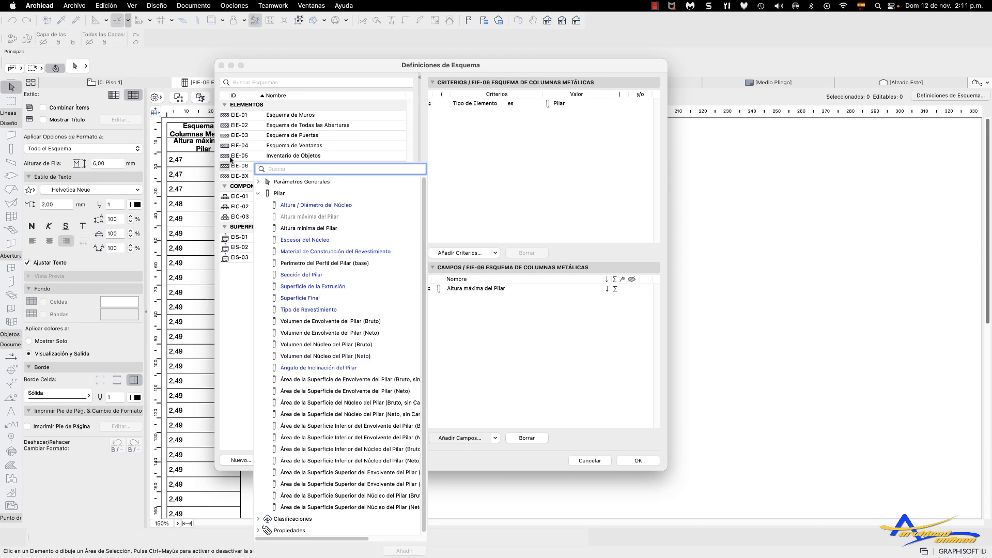
{"action": "left_click", "coordinate": [259, 195]}
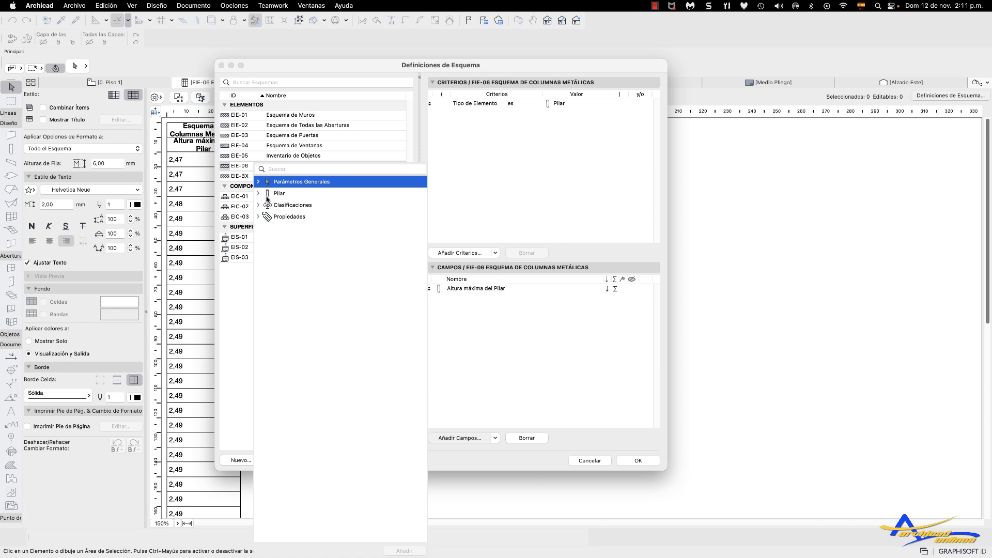
{"action": "left_click", "coordinate": [258, 182]}
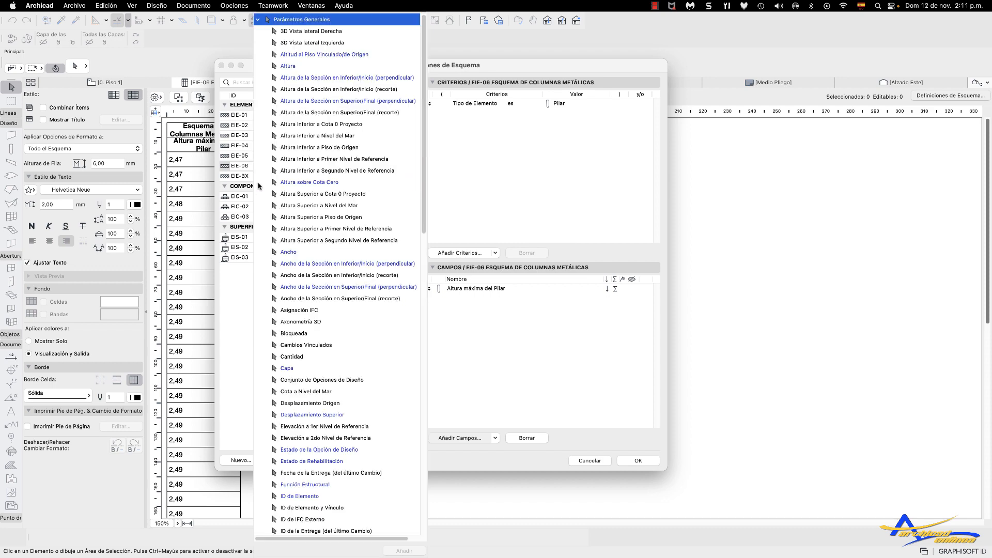
{"action": "scroll", "coordinate": [333, 255], "scroll_direction": "down", "scroll_amount": 5}
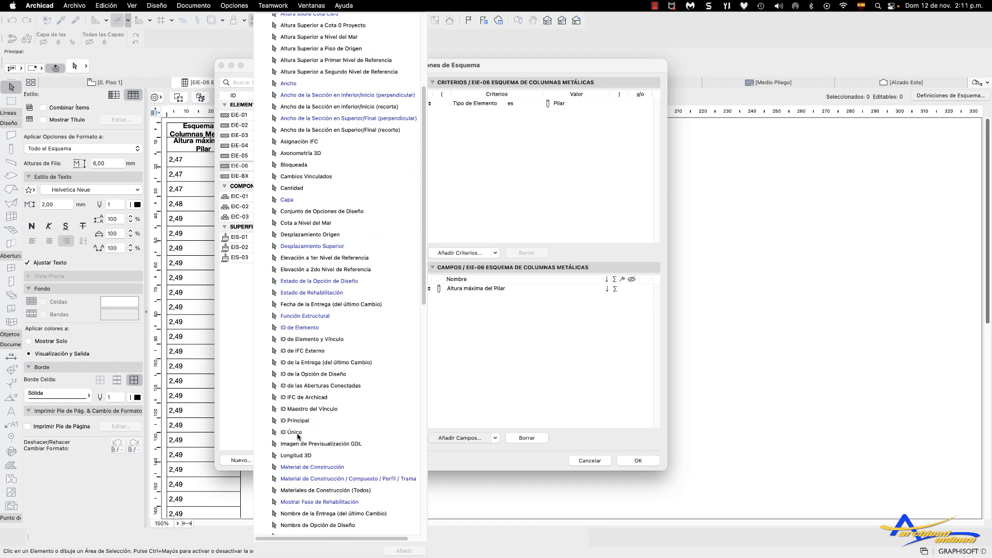
{"action": "left_click", "coordinate": [304, 330]}
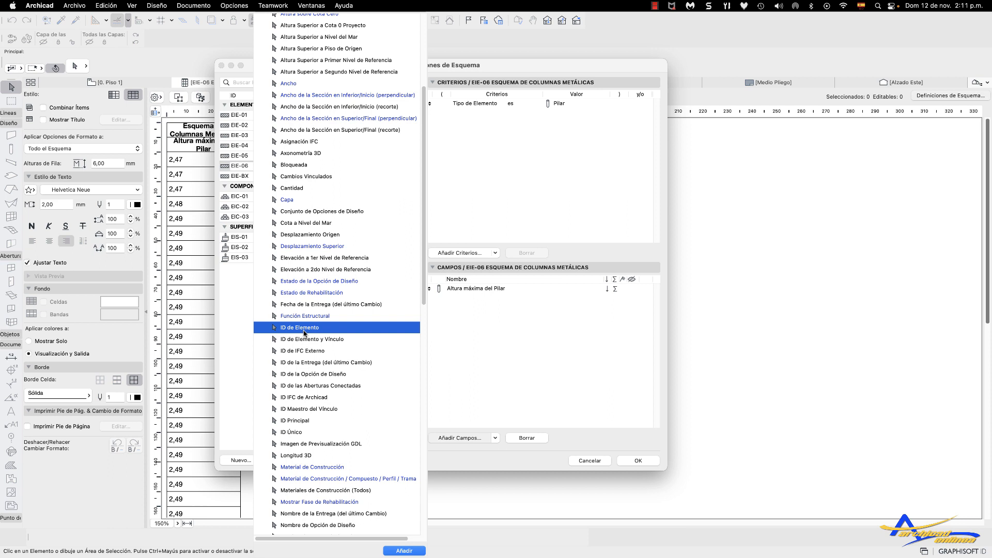
{"action": "left_click", "coordinate": [404, 550]}
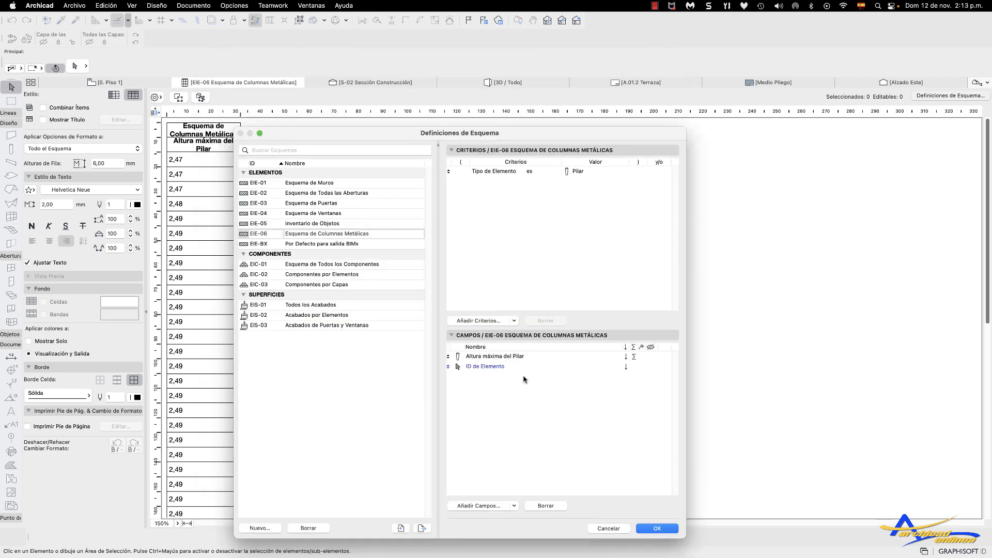
Search the available fields for "piso" and add Nombre del Piso de Origen to the EIE-06 scheme.
{"action": "left_click", "coordinate": [490, 368]}
{"action": "left_click", "coordinate": [487, 506]}
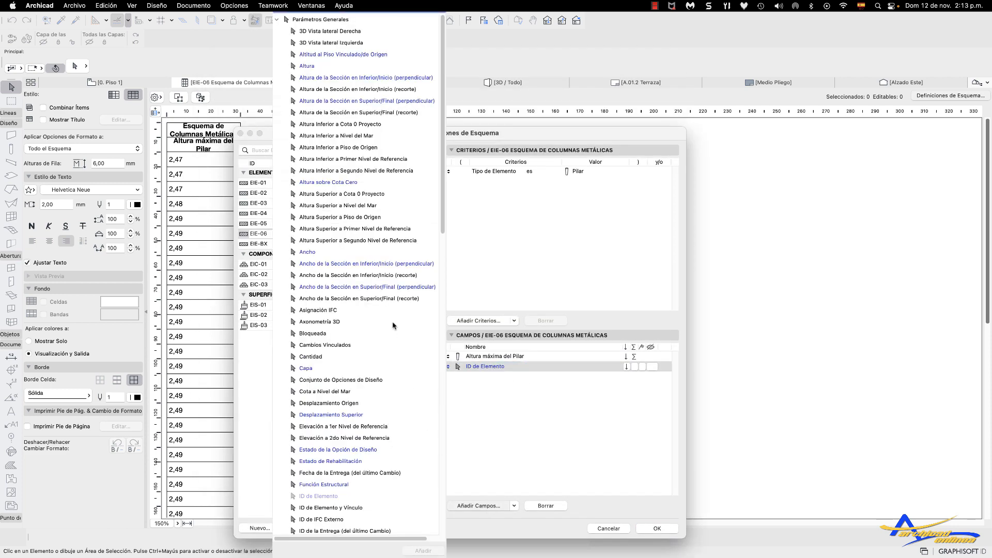
{"action": "type", "text": "piso"}
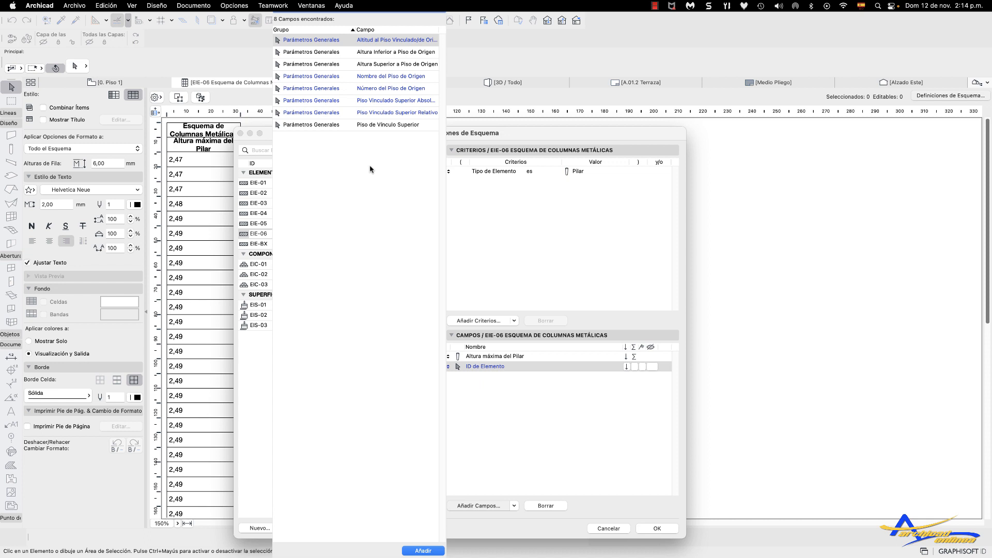
{"action": "left_click", "coordinate": [375, 78]}
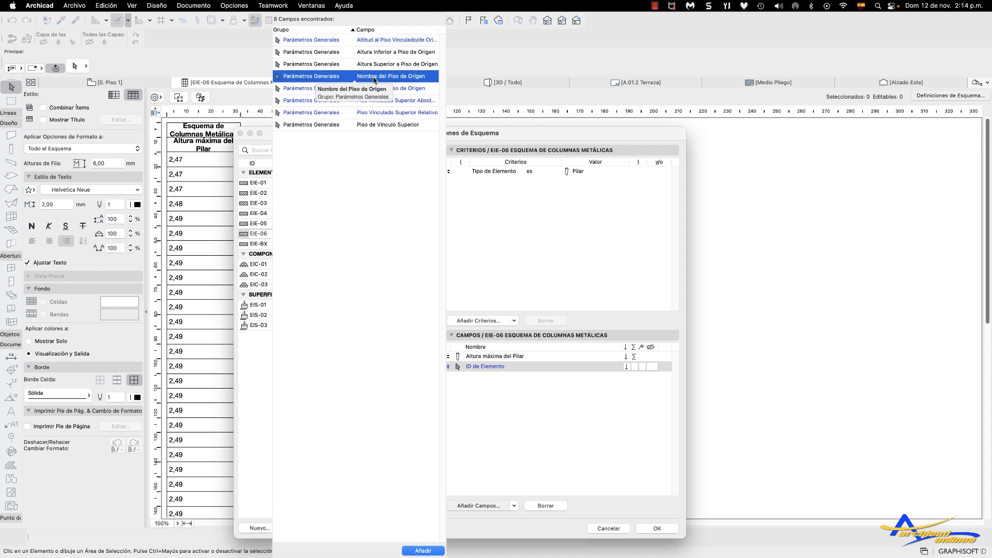
{"action": "left_click", "coordinate": [425, 551]}
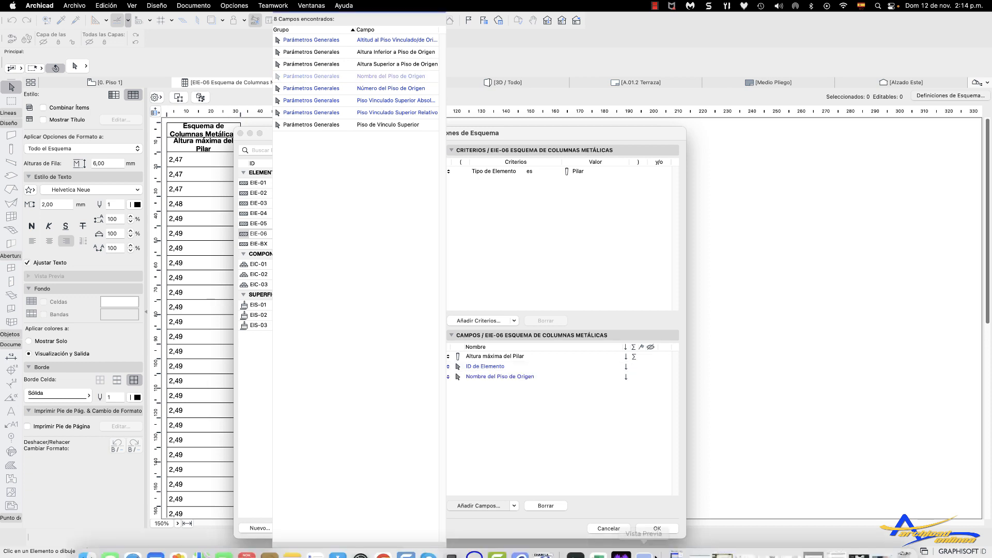
{"action": "left_click", "coordinate": [654, 528]}
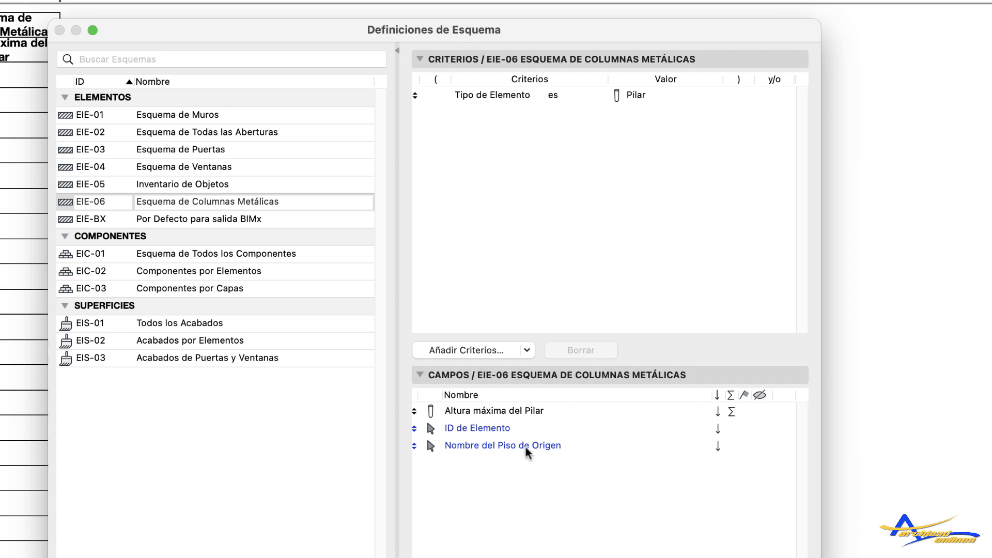
Reorder the EIE-06 fields as Nombre del Piso de Origen, ID de Elemento and Altura máxima del Pilar, and accept the scheme settings.
{"action": "left_click", "coordinate": [463, 446]}
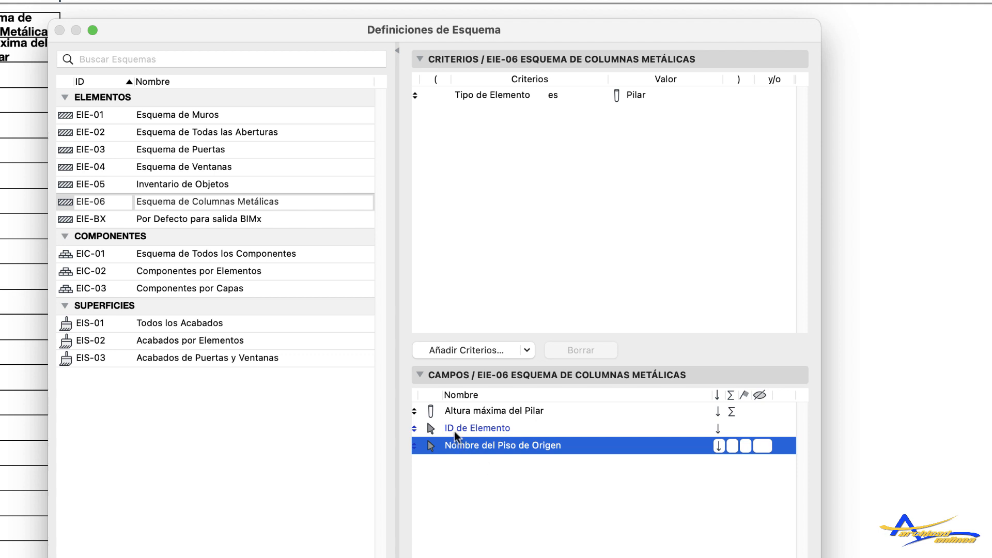
{"action": "left_click", "coordinate": [454, 431]}
{"action": "left_click", "coordinate": [435, 446]}
{"action": "left_click_drag", "start_coordinate": [414, 447], "coordinate": [414, 410]}
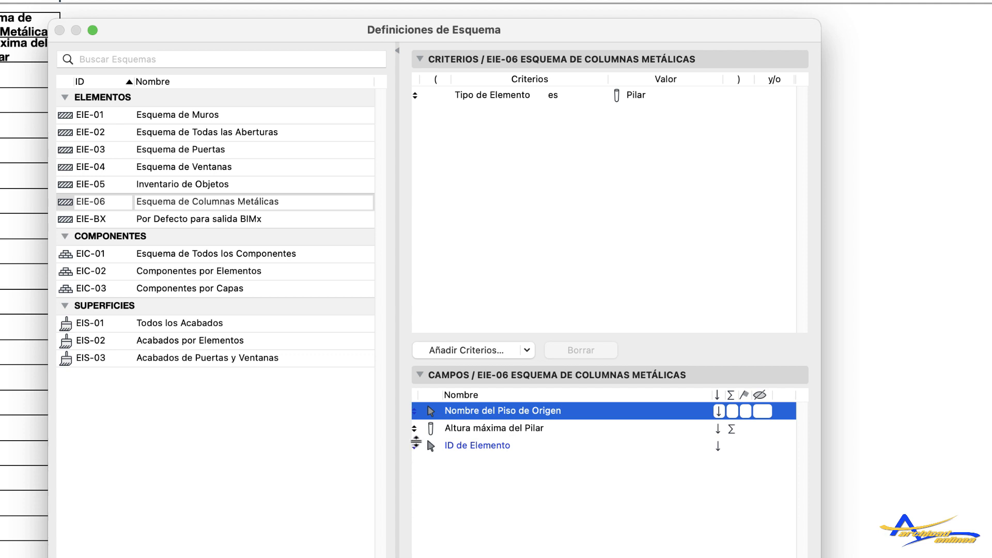
{"action": "mouse_move", "coordinate": [415, 442]}
{"action": "left_mouse_down"}
{"action": "mouse_move", "coordinate": [415, 411]}
{"action": "mouse_move", "coordinate": [416, 455]}
{"action": "left_mouse_up"}
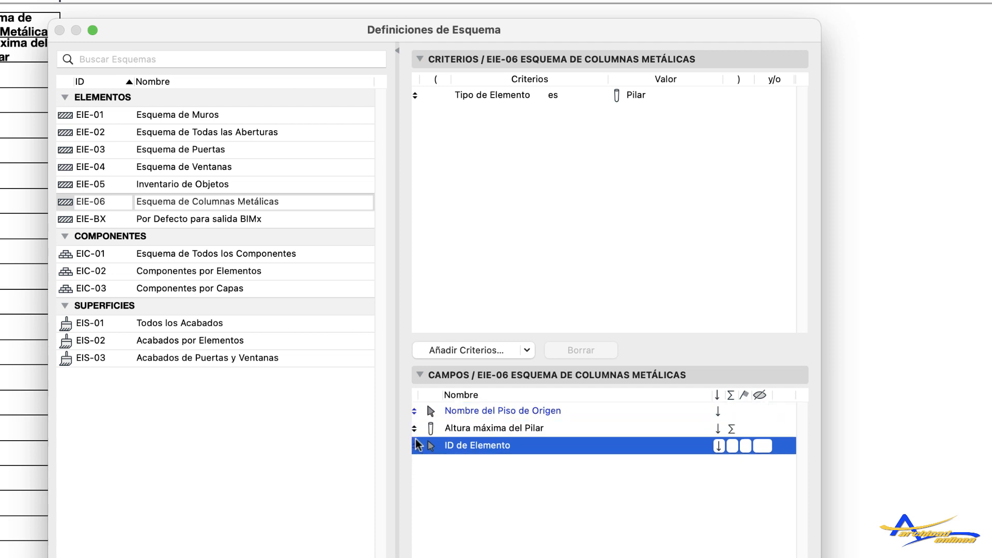
{"action": "left_click_drag", "start_coordinate": [415, 446], "coordinate": [417, 429]}
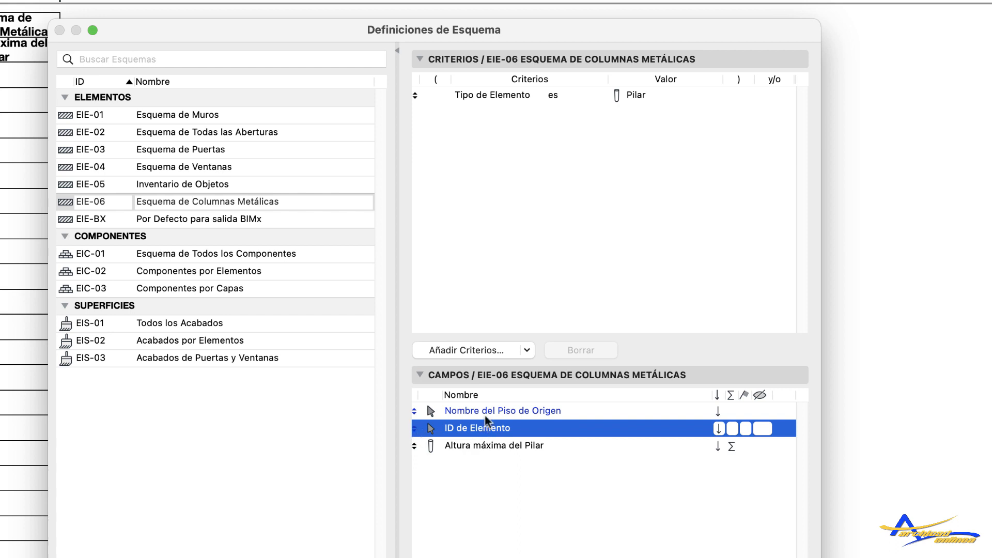
{"action": "left_click", "coordinate": [475, 446]}
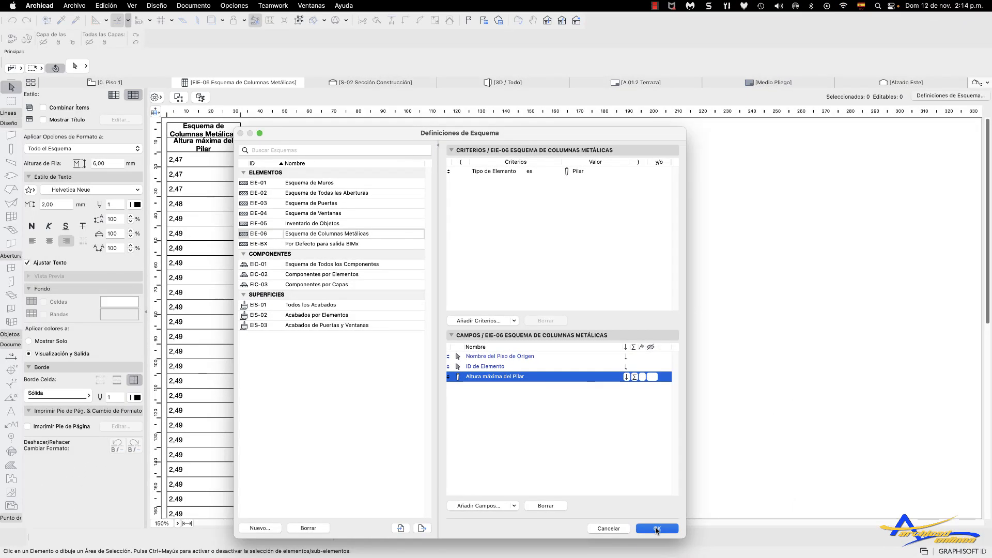
{"action": "left_click", "coordinate": [656, 528]}
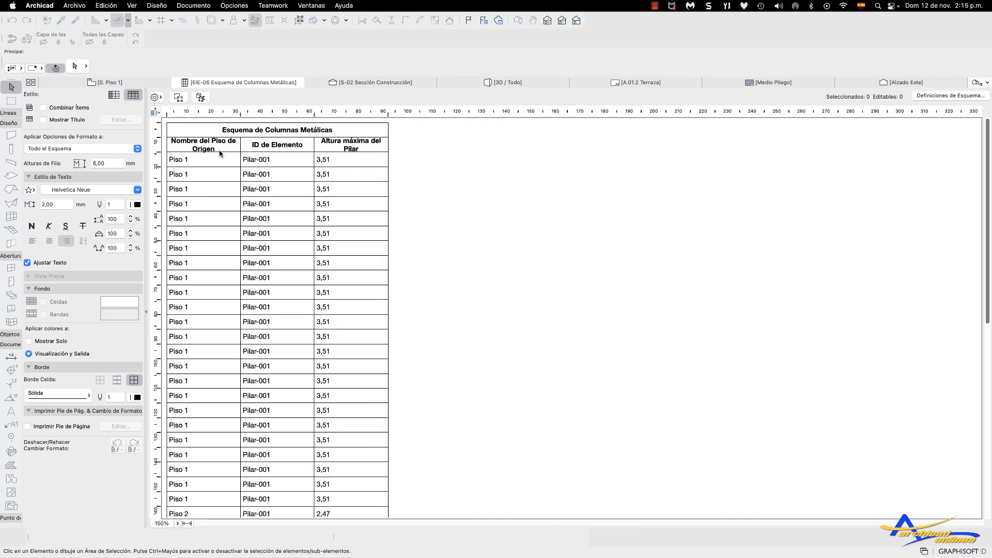
Review the column schedule's rows from header to total, checking how the columns are listed by origin storey.
{"action": "scroll", "coordinate": [205, 191], "scroll_direction": "down", "scroll_amount": 5}
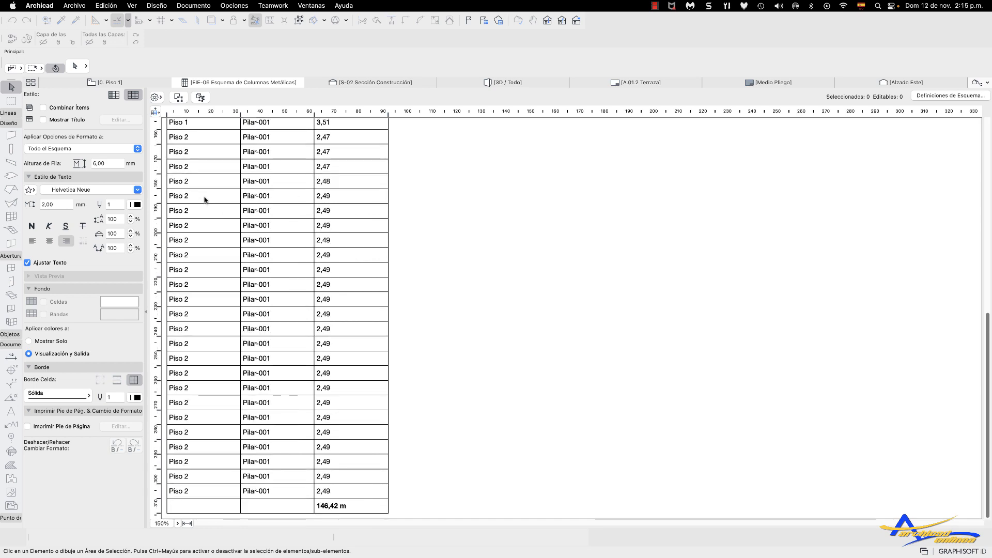
{"action": "scroll", "coordinate": [200, 178], "scroll_direction": "up", "scroll_amount": 1}
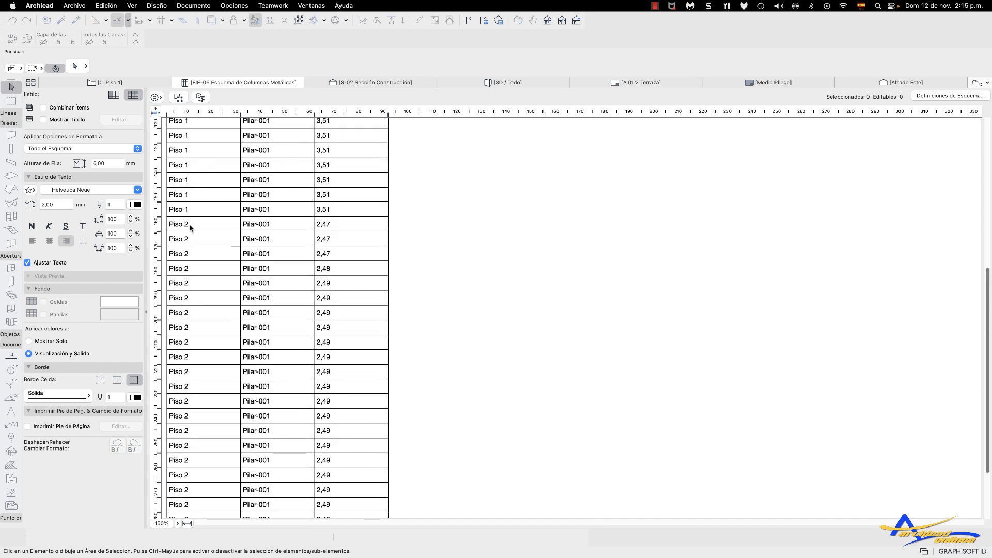
{"action": "scroll", "coordinate": [195, 304], "scroll_direction": "down", "scroll_amount": 2}
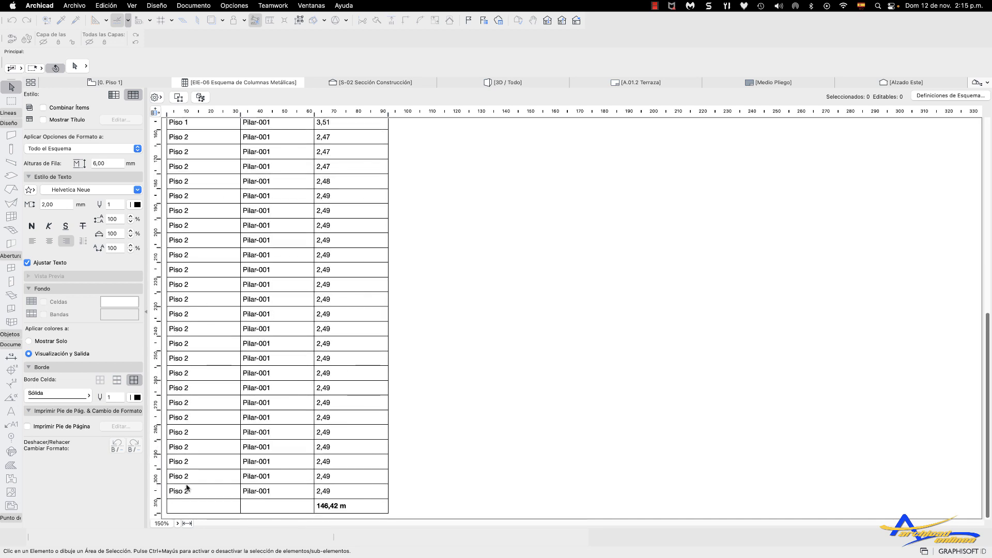
{"action": "scroll", "coordinate": [199, 403], "scroll_direction": "up", "scroll_amount": 5}
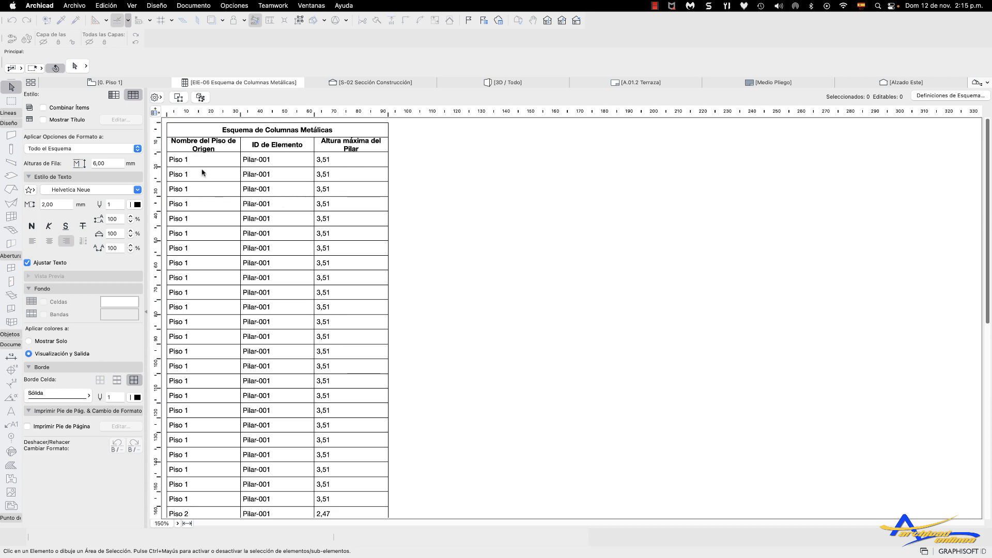
{"action": "scroll", "coordinate": [207, 196], "scroll_direction": "down", "scroll_amount": 10}
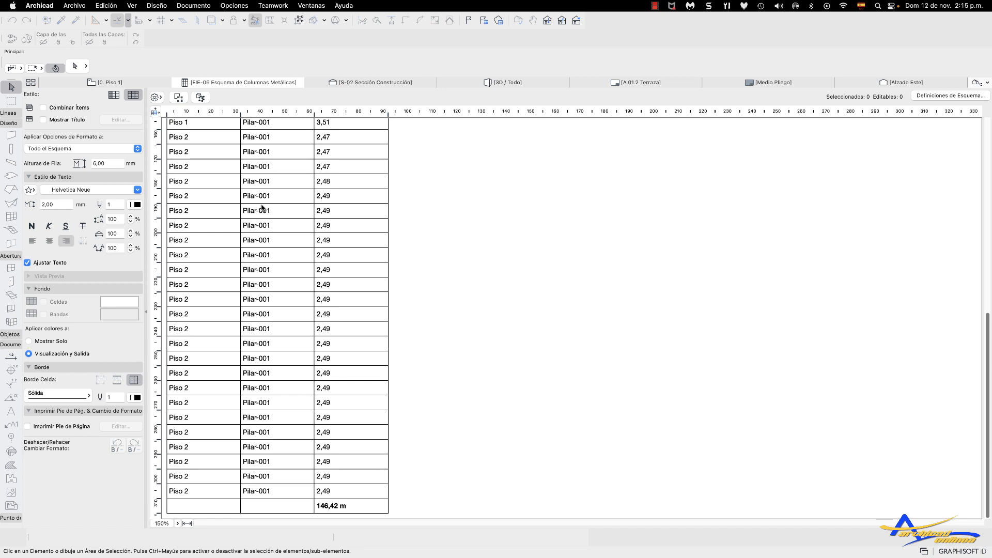
{"action": "scroll", "coordinate": [279, 222], "scroll_direction": "up", "scroll_amount": 10}
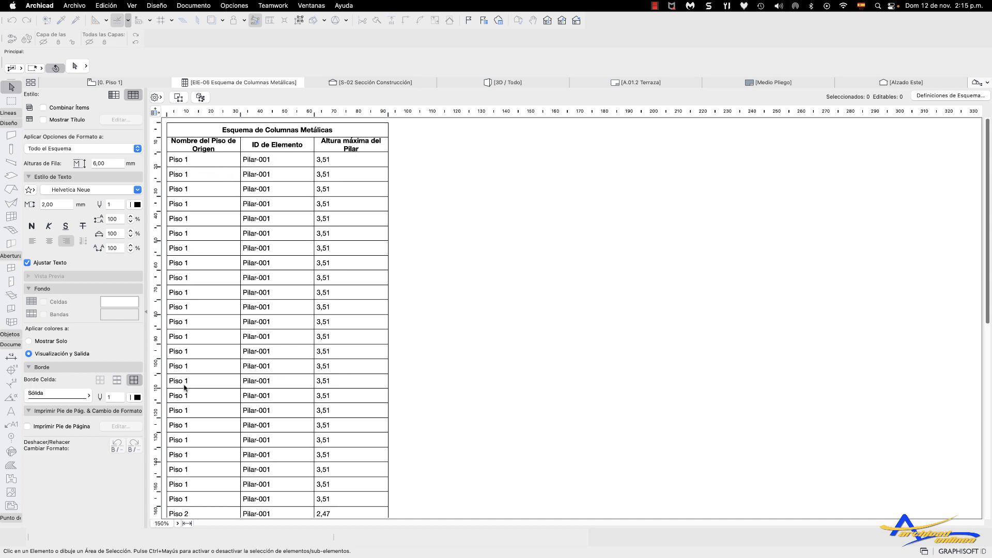
{"action": "scroll", "coordinate": [199, 423], "scroll_direction": "down", "scroll_amount": 5}
{"action": "scroll", "coordinate": [199, 422], "scroll_direction": "down", "scroll_amount": 3}
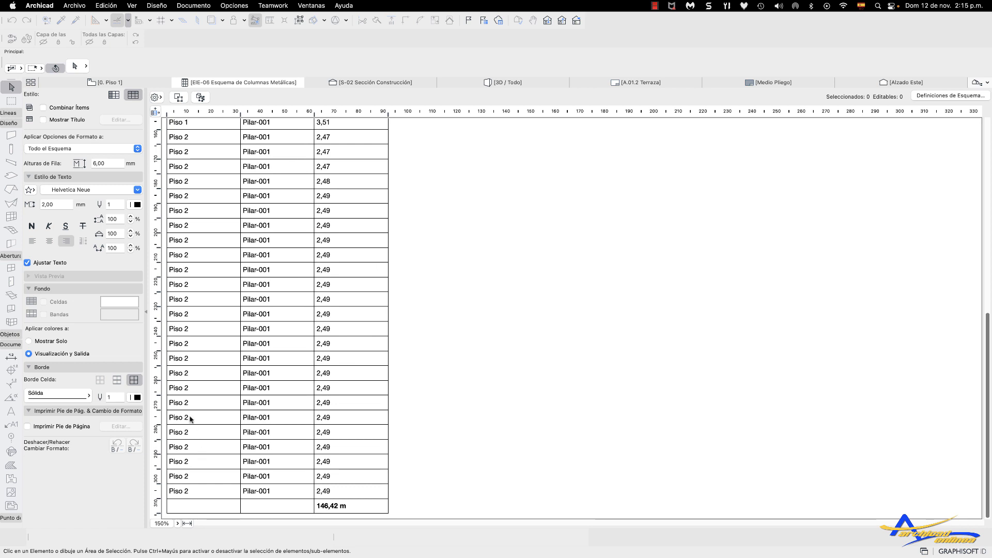
{"action": "scroll", "coordinate": [209, 398], "scroll_direction": "up", "scroll_amount": 10}
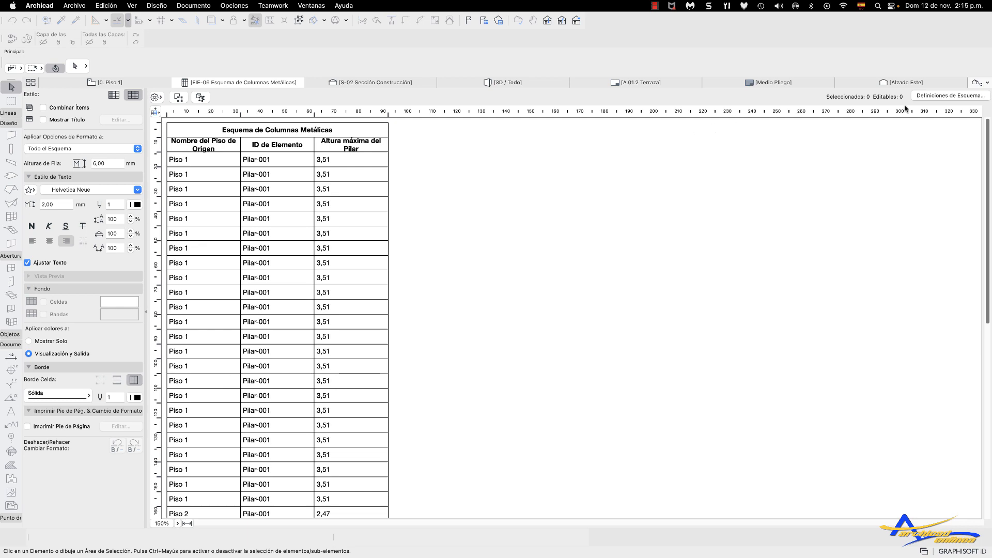
Turn on the subtotal flag for the Nombre del Piso de Origen field of EIE-06 and accept the scheme settings.
{"action": "left_click", "coordinate": [930, 95]}
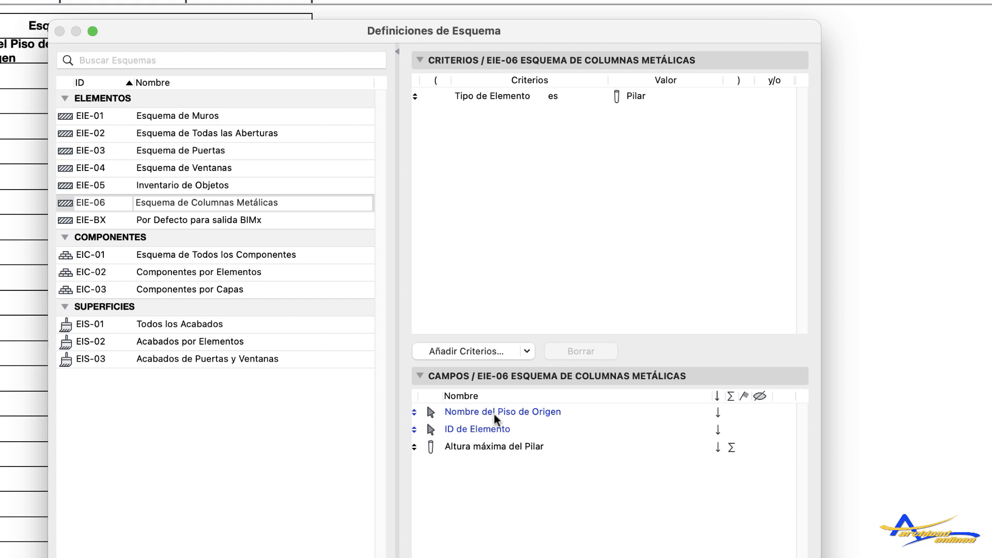
{"action": "left_click", "coordinate": [744, 413]}
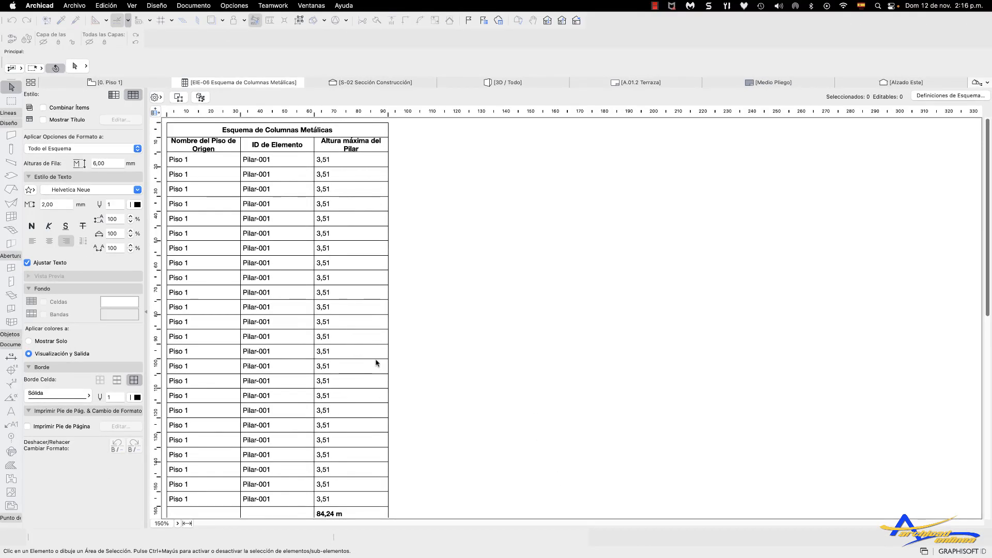
Examine the height subtotals of Piso 1 and Piso 2 and the grand total in the column schedule.
{"action": "scroll", "coordinate": [377, 364], "scroll_direction": "down", "scroll_amount": 3}
{"action": "scroll", "coordinate": [372, 363], "scroll_direction": "up", "scroll_amount": 3}
{"action": "scroll", "coordinate": [299, 215], "scroll_direction": "down", "scroll_amount": 4}
{"action": "scroll", "coordinate": [258, 250], "scroll_direction": "up", "scroll_amount": 3}
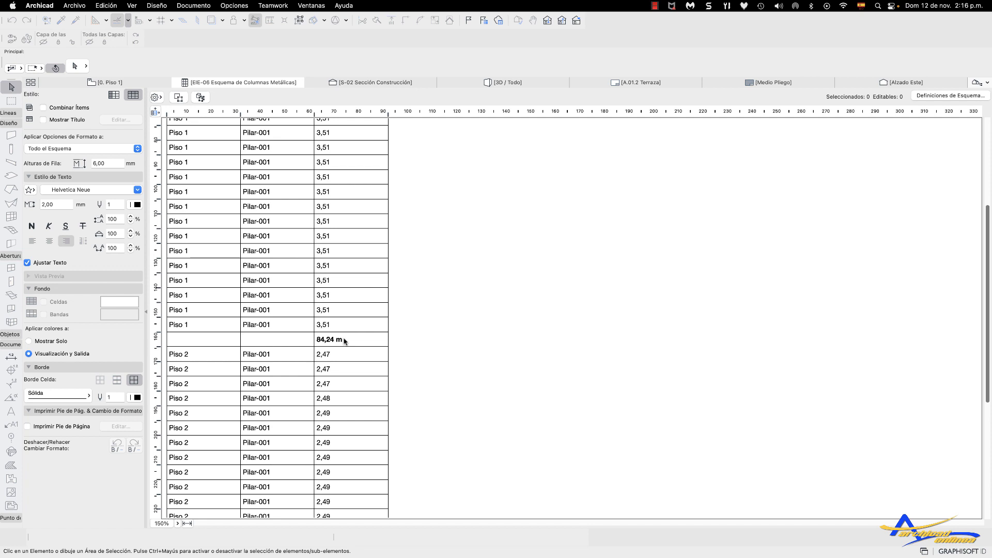
{"action": "scroll", "coordinate": [345, 340], "scroll_direction": "down", "scroll_amount": 4}
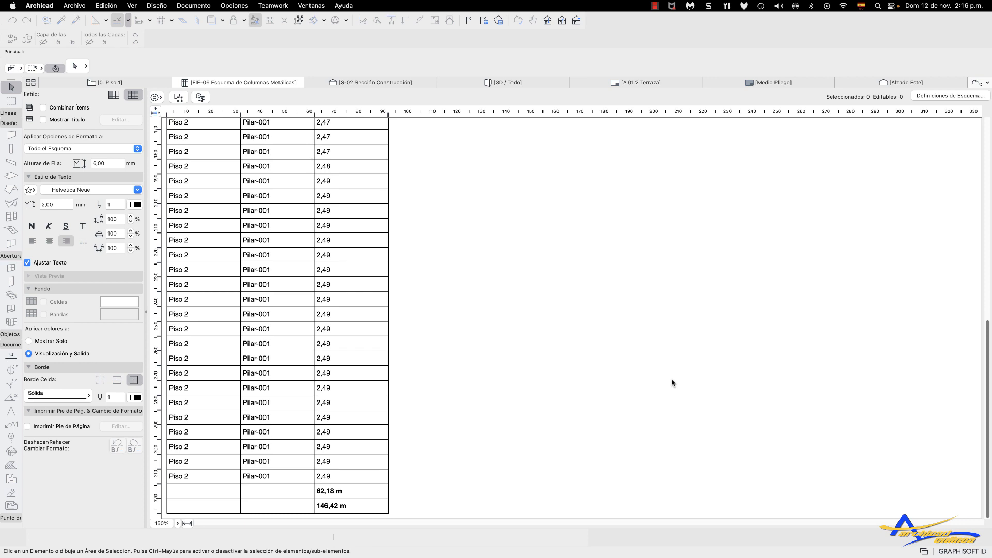
{"action": "scroll", "coordinate": [506, 320], "scroll_direction": "up", "scroll_amount": 8}
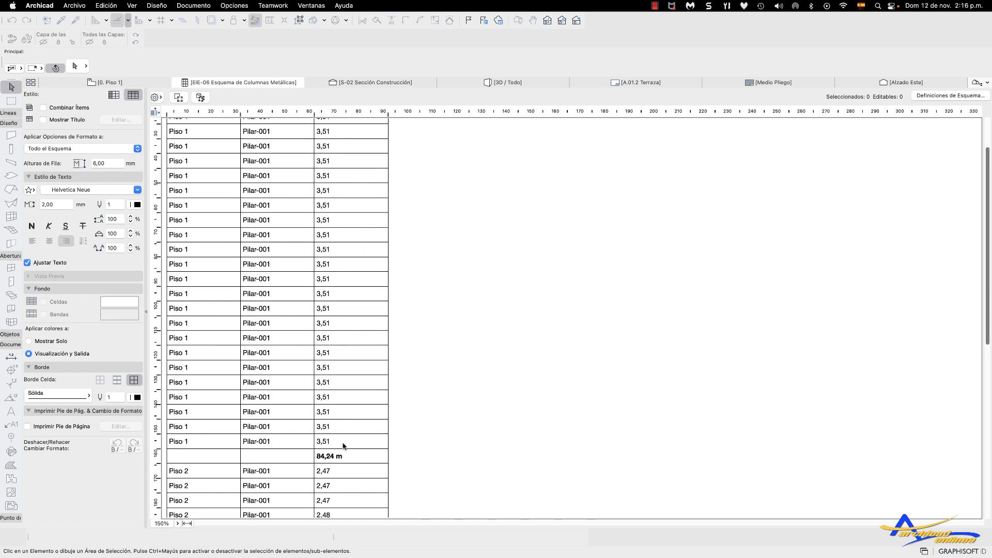
{"action": "scroll", "coordinate": [343, 445], "scroll_direction": "down", "scroll_amount": 8}
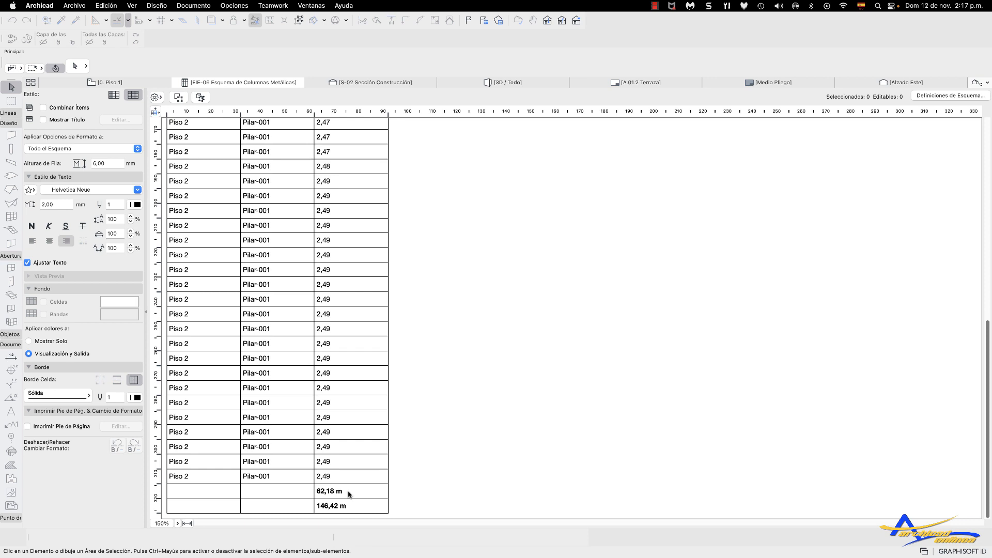
{"action": "scroll", "coordinate": [405, 304], "scroll_direction": "up", "scroll_amount": 3}
{"action": "scroll", "coordinate": [408, 306], "scroll_direction": "up", "scroll_amount": 10}
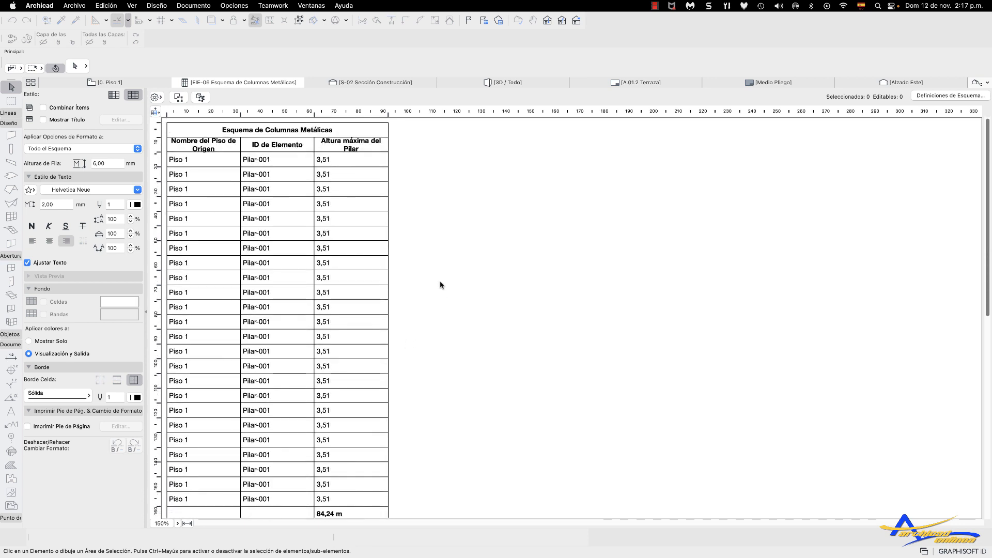
Select the first Piso 1 entry in the column schedule and locate its column in the floor plan.
{"action": "left_click", "coordinate": [252, 162]}
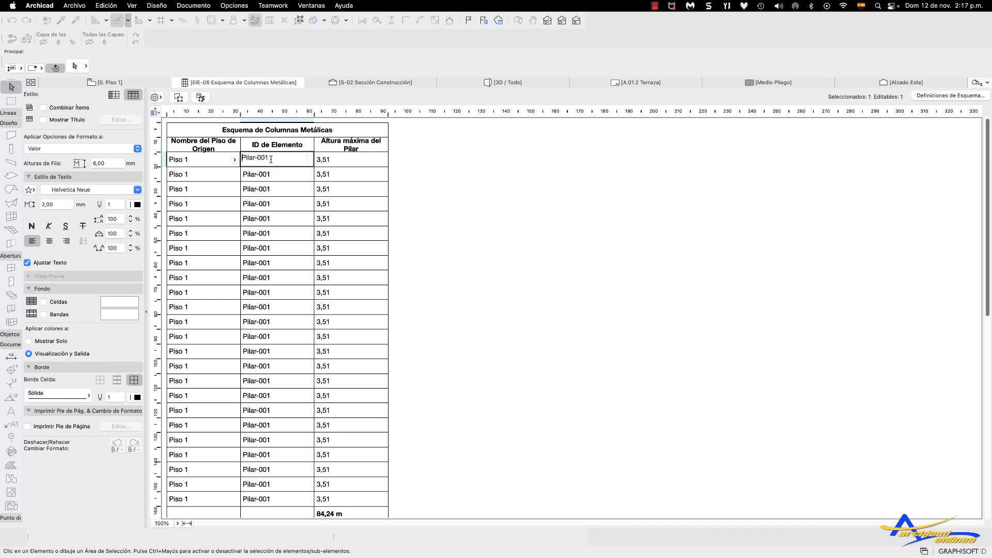
{"action": "left_click", "coordinate": [178, 97]}
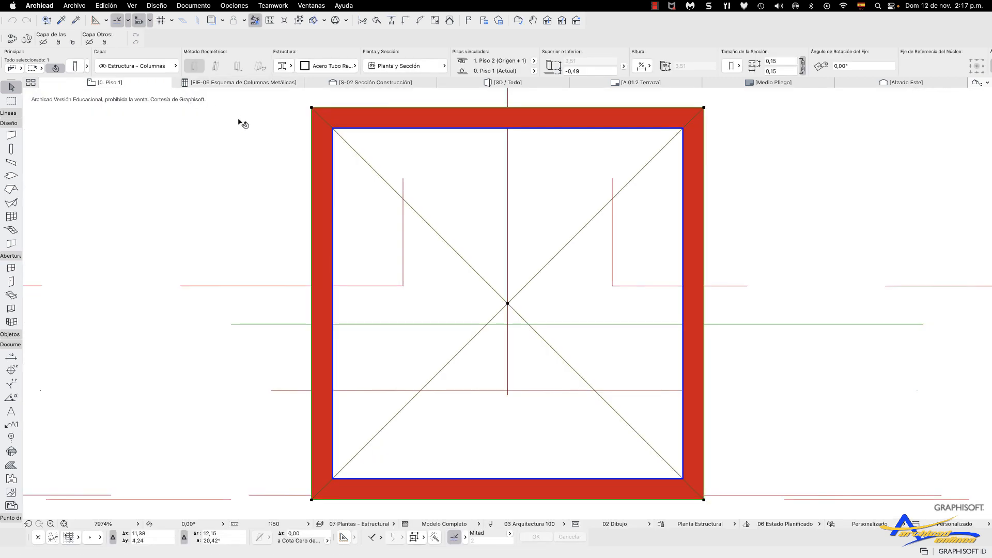
{"action": "scroll", "coordinate": [334, 236], "scroll_direction": "down", "scroll_amount": 10}
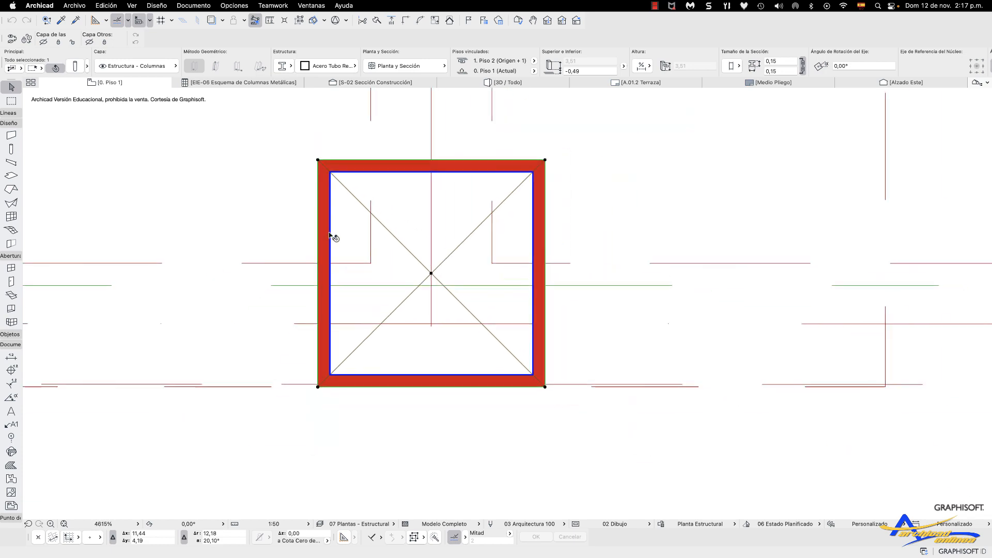
{"action": "scroll", "coordinate": [405, 274], "scroll_direction": "down", "scroll_amount": 5}
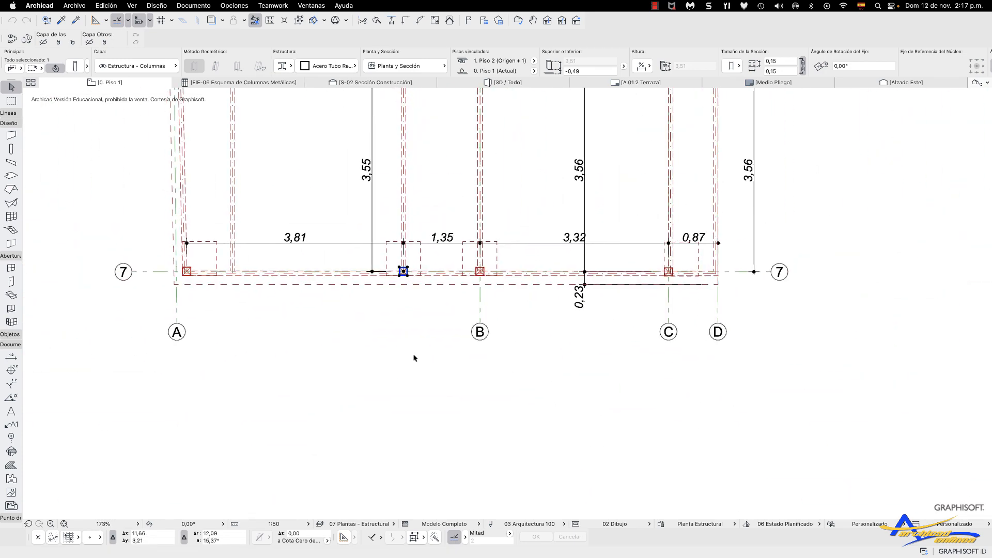
{"action": "scroll", "coordinate": [414, 367], "scroll_direction": "down", "scroll_amount": 5}
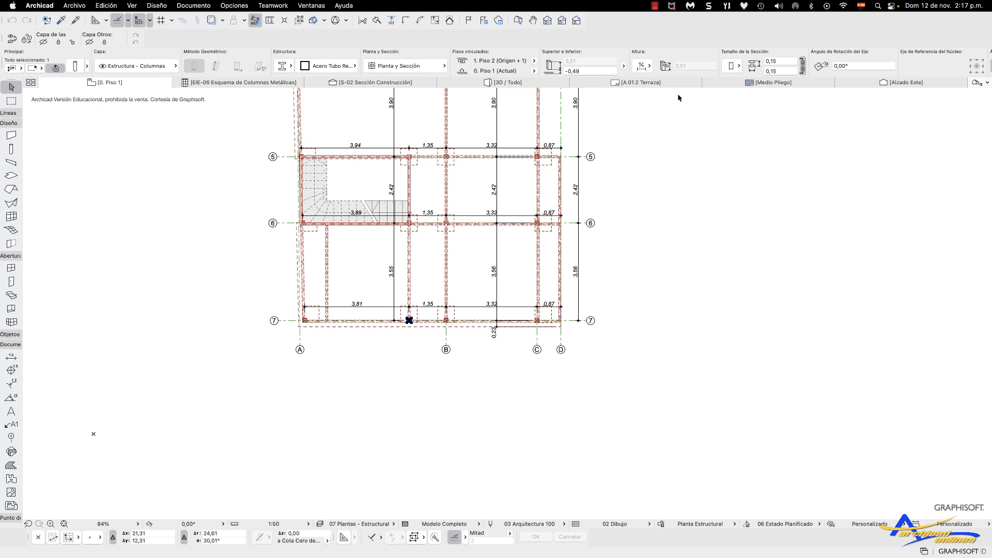
Check the selected column's ID under Clasificación y Propiedades in its settings, accept the settings and deselect the column.
{"action": "scroll", "coordinate": [810, 59], "scroll_direction": "right", "scroll_amount": 10}
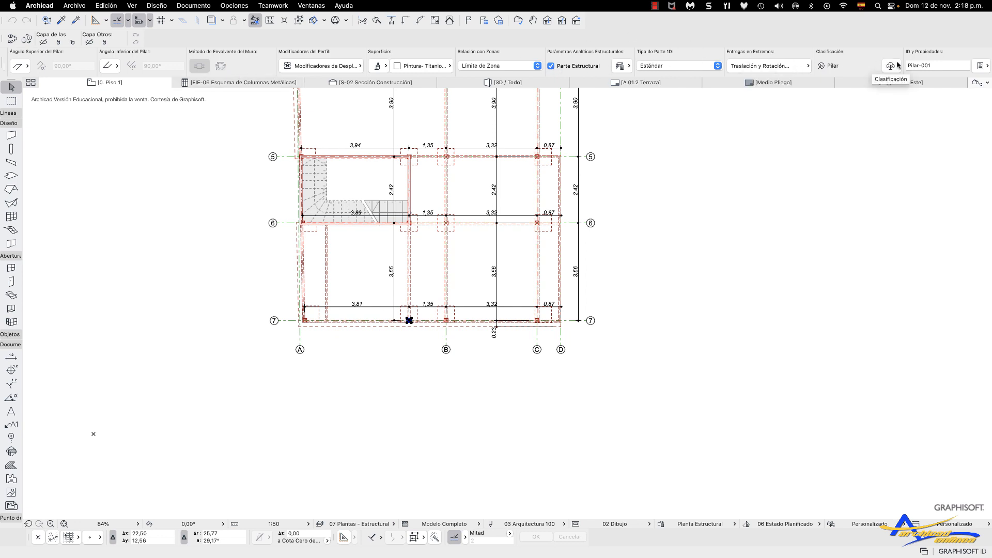
{"action": "scroll", "coordinate": [332, 67], "scroll_direction": "left", "scroll_amount": 10}
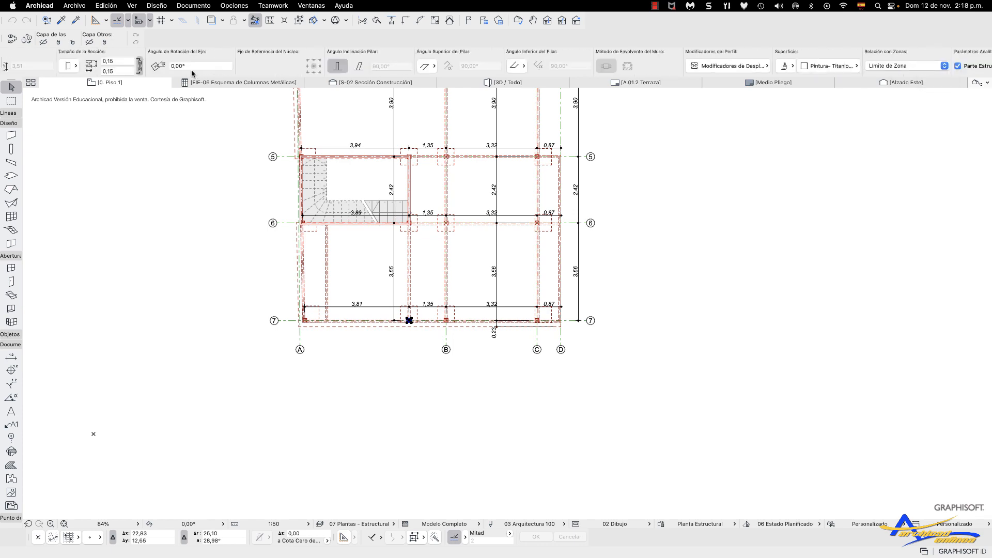
{"action": "scroll", "coordinate": [113, 64], "scroll_direction": "left", "scroll_amount": 5}
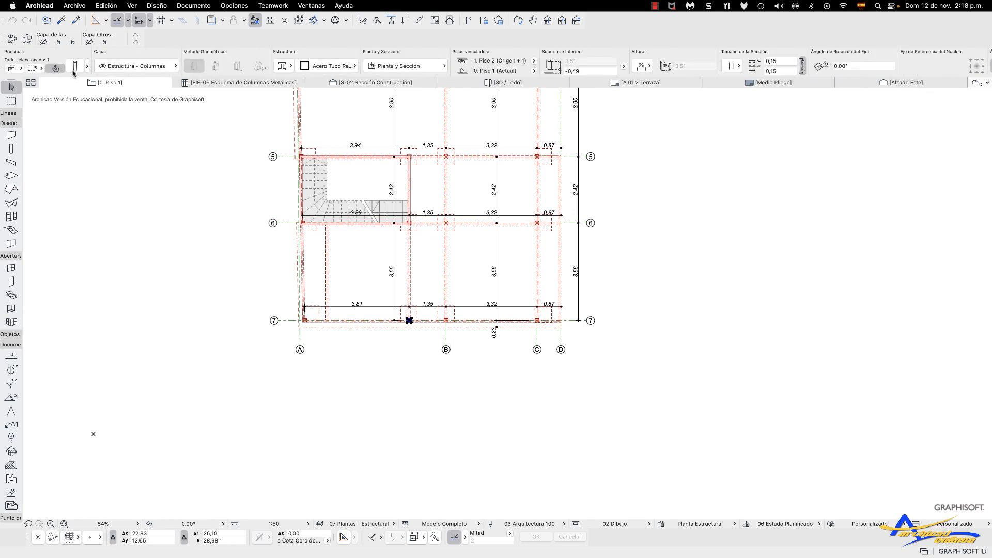
{"action": "left_click", "coordinate": [76, 70]}
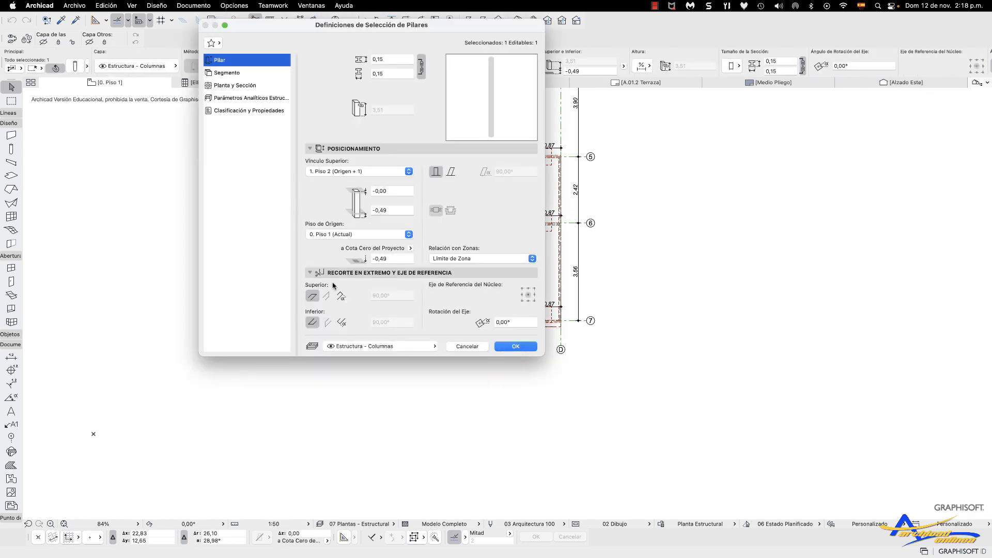
{"action": "left_click", "coordinate": [243, 113]}
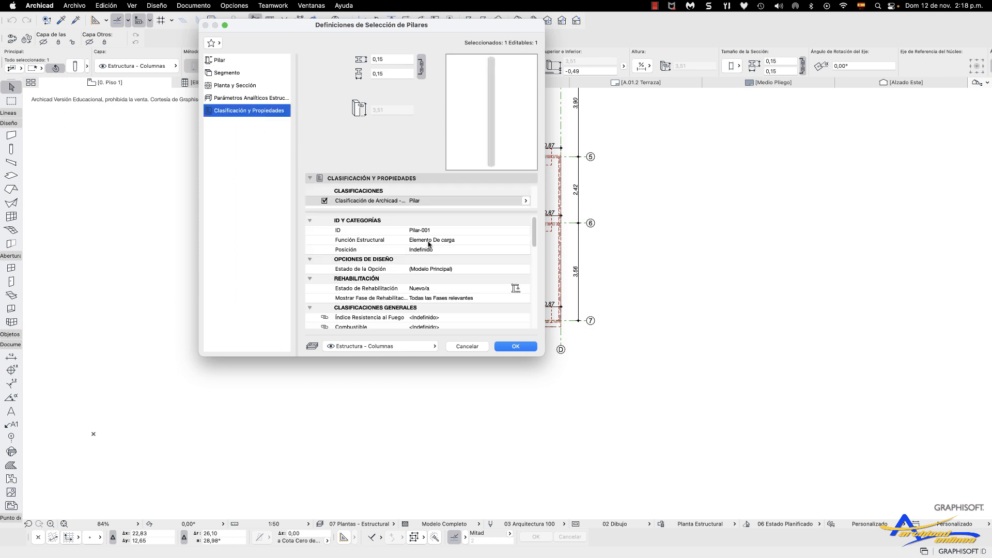
{"action": "left_click", "coordinate": [347, 232]}
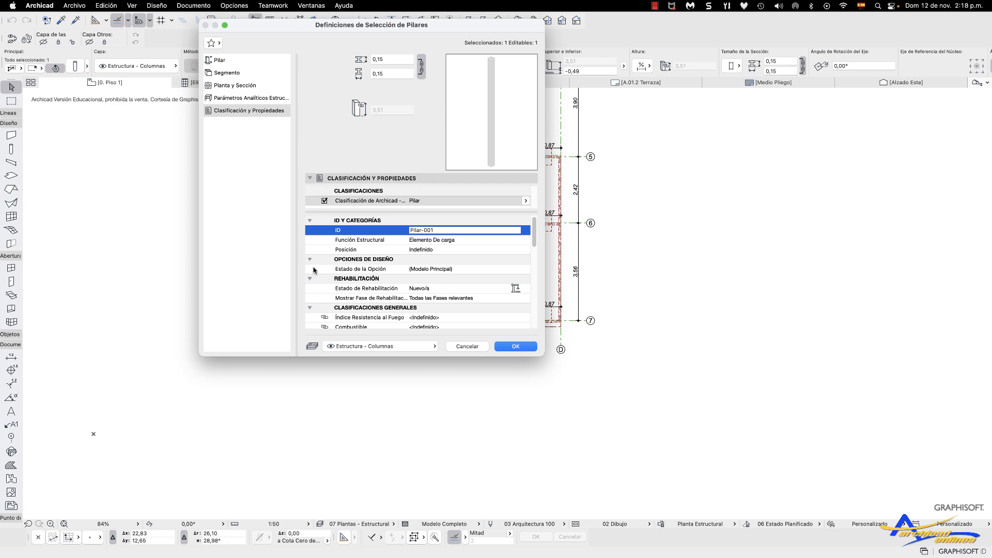
{"action": "left_click", "coordinate": [375, 230]}
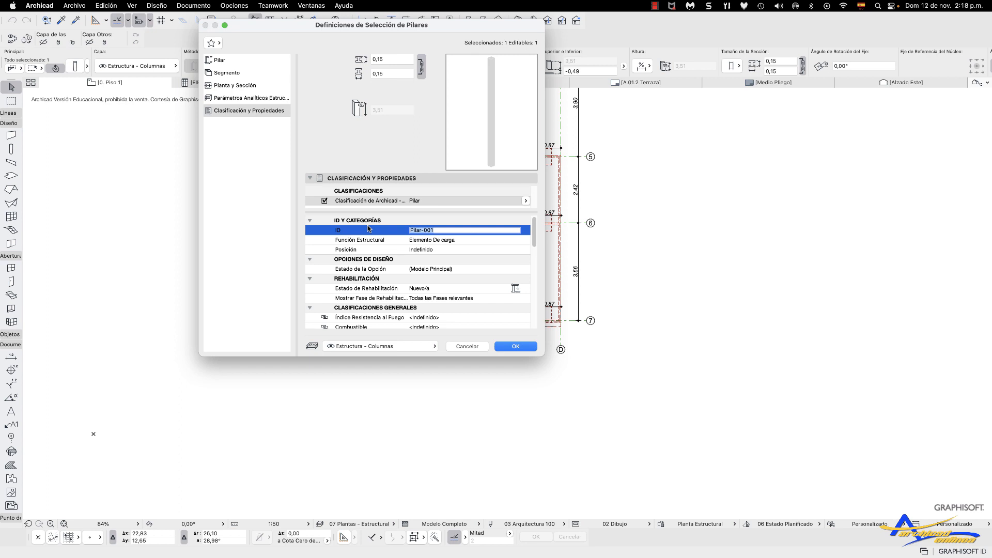
{"action": "left_click", "coordinate": [515, 348]}
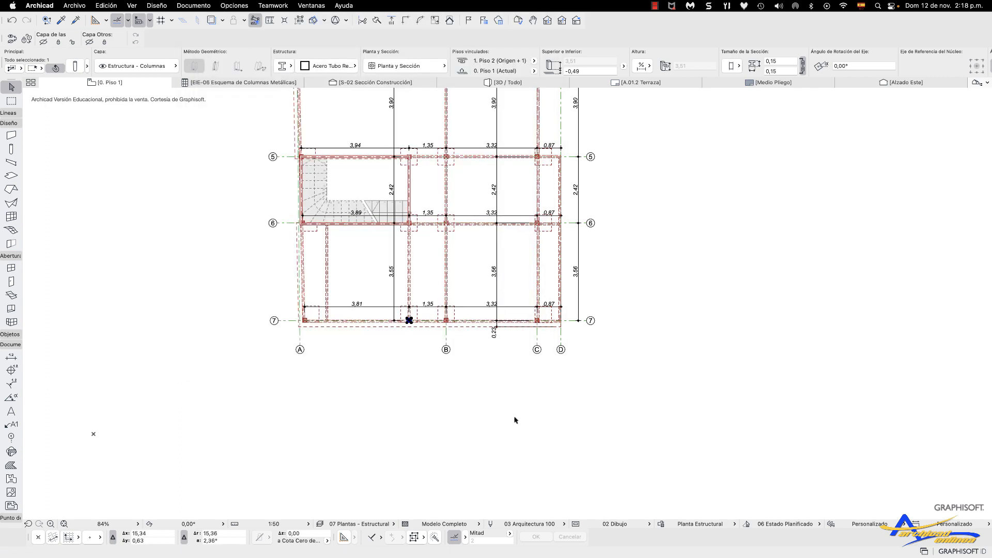
{"action": "left_click", "coordinate": [469, 405]}
{"action": "scroll", "coordinate": [469, 405], "scroll_direction": "down", "scroll_amount": 5}
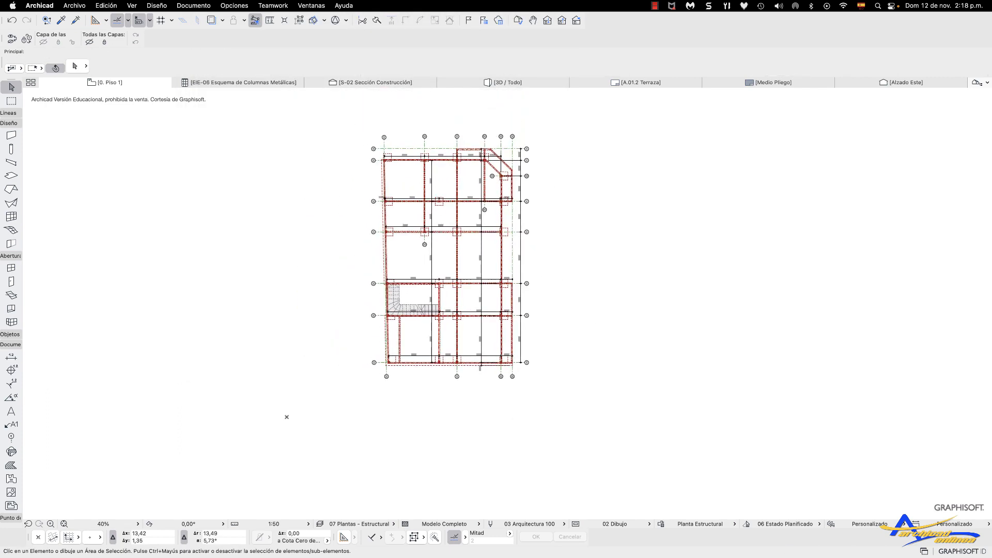
Select all columns on the Piso 1 floor plan, set their ID to COL1 and deselect them.
{"action": "left_click", "coordinate": [16, 150]}
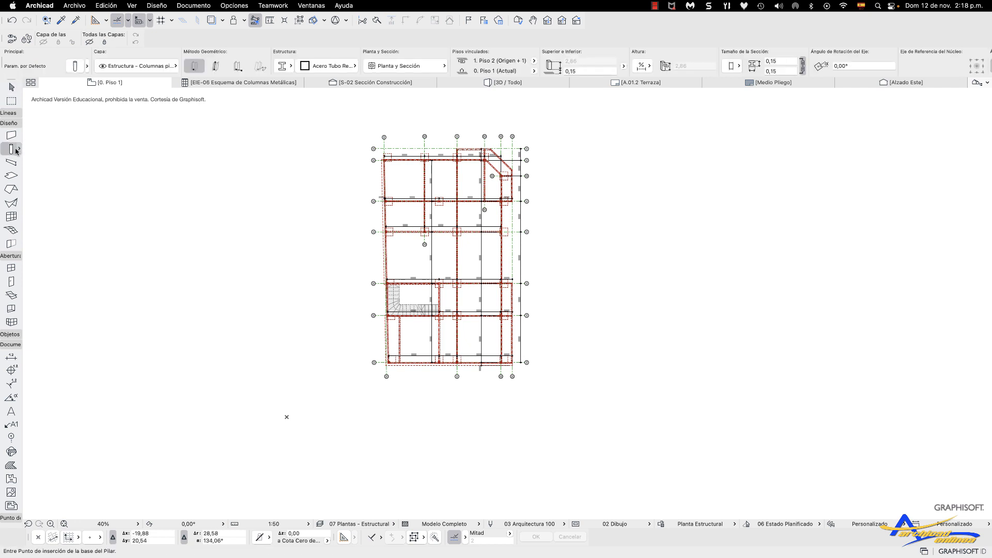
{"action": "key", "text": "super+a"}
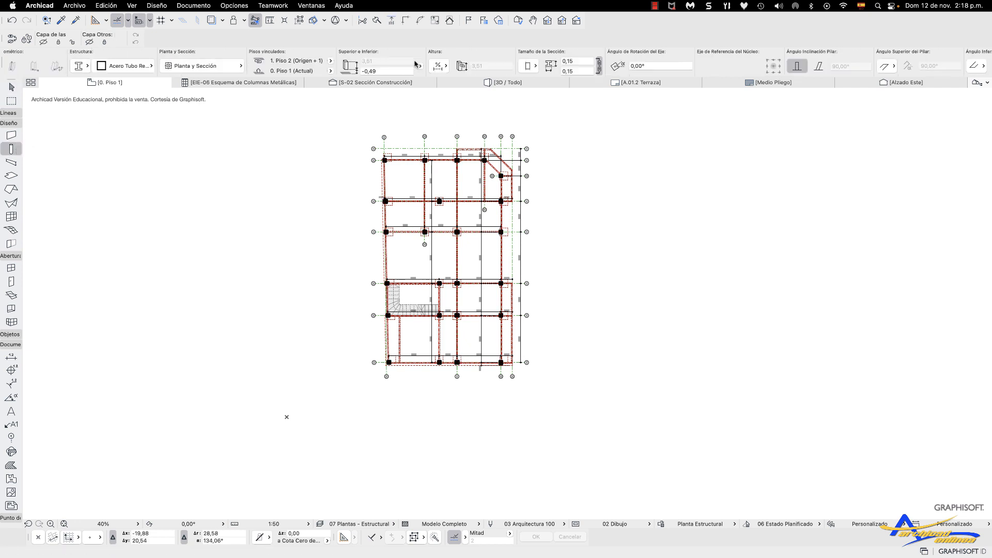
{"action": "scroll", "coordinate": [415, 64], "scroll_direction": "right", "scroll_amount": 10}
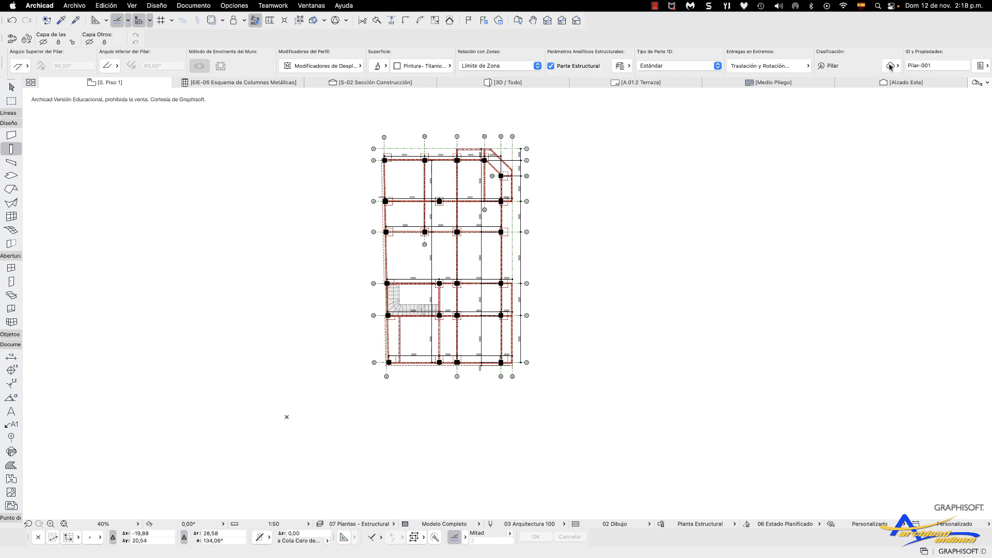
{"action": "left_click", "coordinate": [933, 66]}
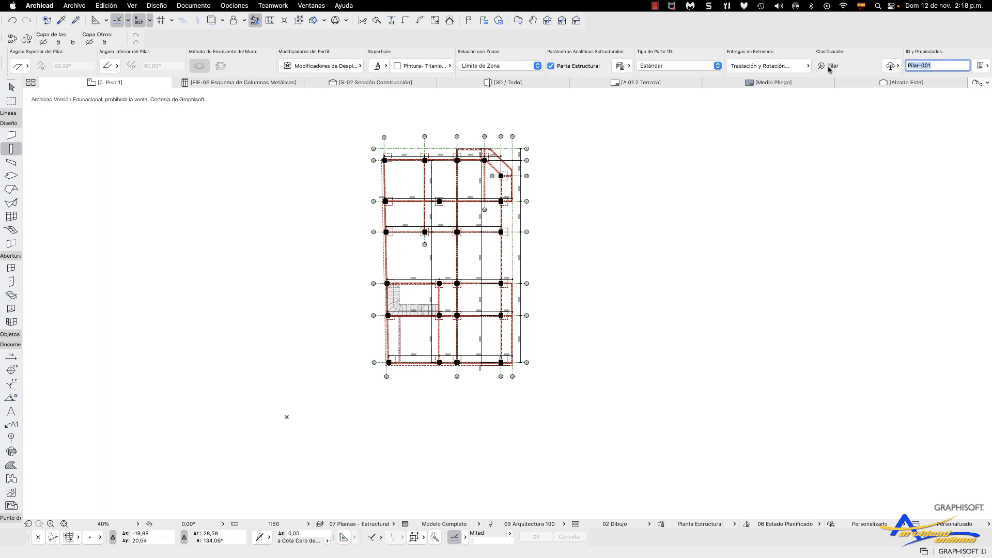
{"action": "type", "text": "col"}
{"action": "key", "text": "Escape"}
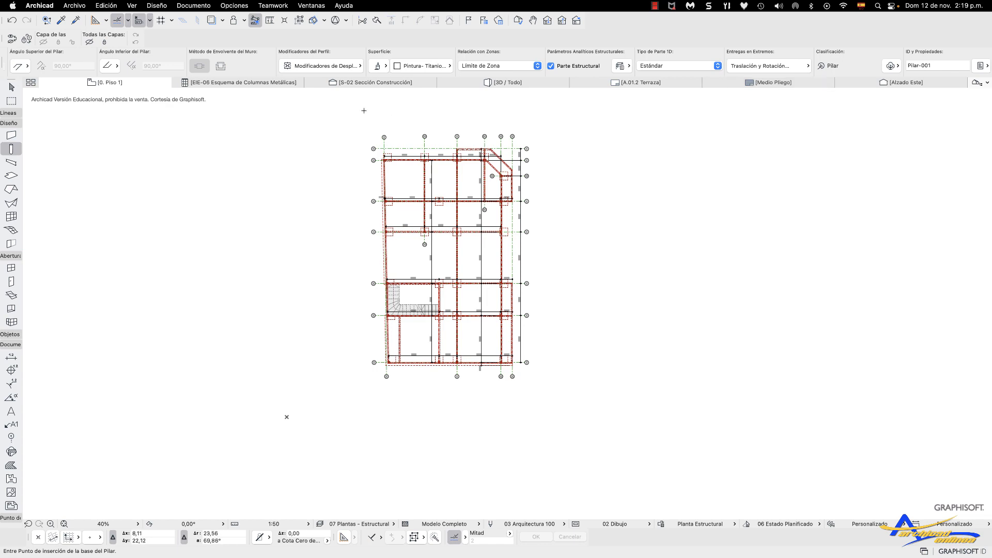
Select the first Piso 2 entry in the EIE-06 column schedule and locate its column in the floor plan.
{"action": "left_click", "coordinate": [269, 84]}
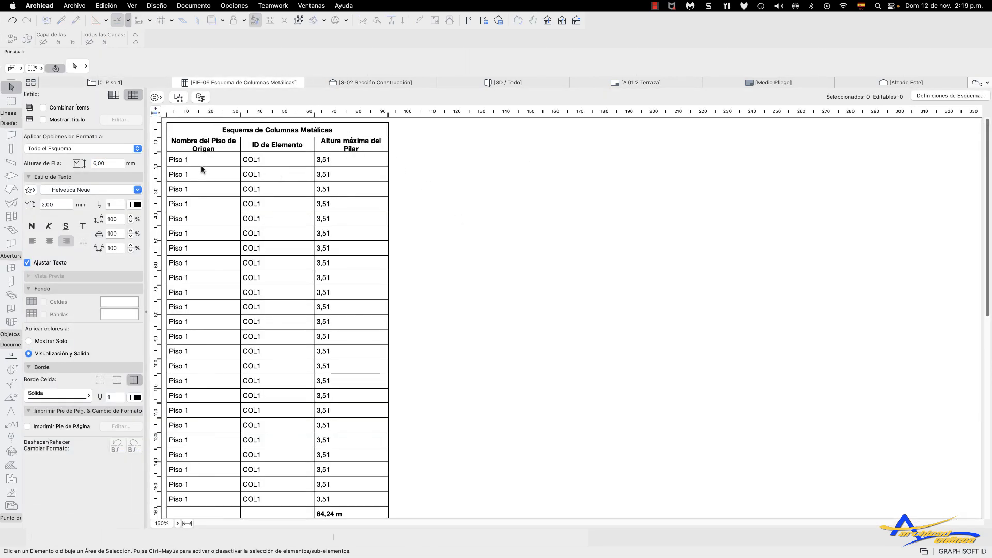
{"action": "scroll", "coordinate": [268, 159], "scroll_direction": "down", "scroll_amount": 3}
{"action": "scroll", "coordinate": [270, 161], "scroll_direction": "up", "scroll_amount": 3}
{"action": "scroll", "coordinate": [261, 196], "scroll_direction": "down", "scroll_amount": 10}
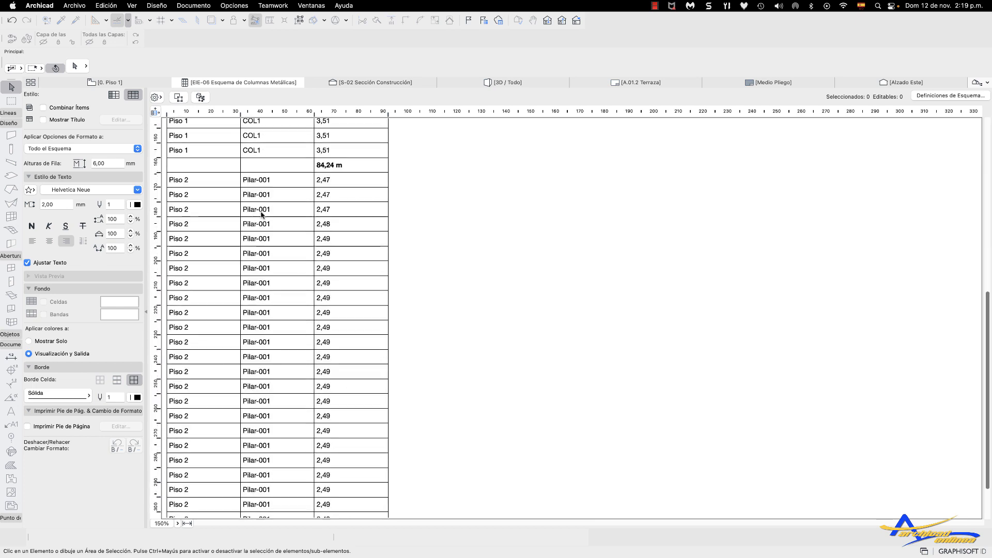
{"action": "scroll", "coordinate": [263, 212], "scroll_direction": "down", "scroll_amount": 5}
{"action": "scroll", "coordinate": [268, 196], "scroll_direction": "up", "scroll_amount": 6}
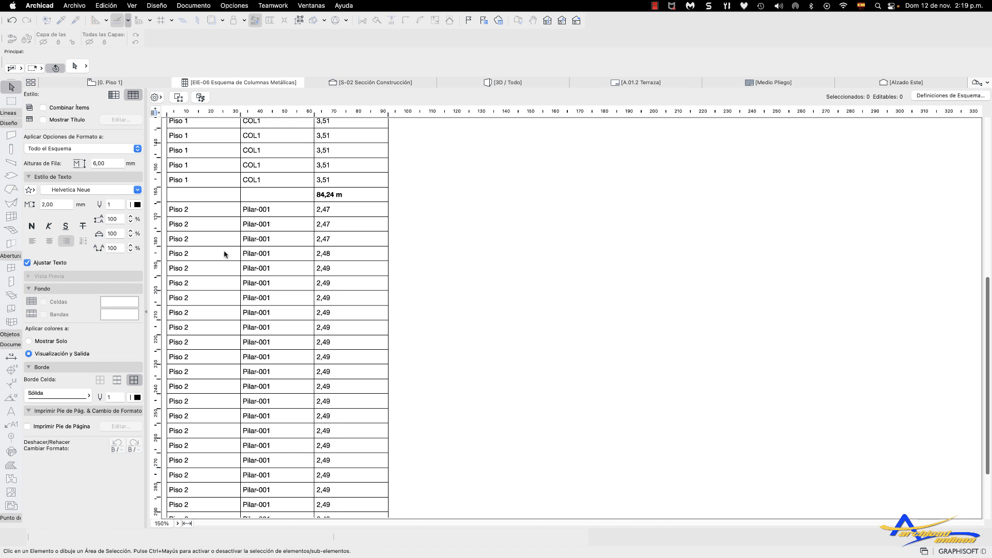
{"action": "left_click", "coordinate": [268, 208]}
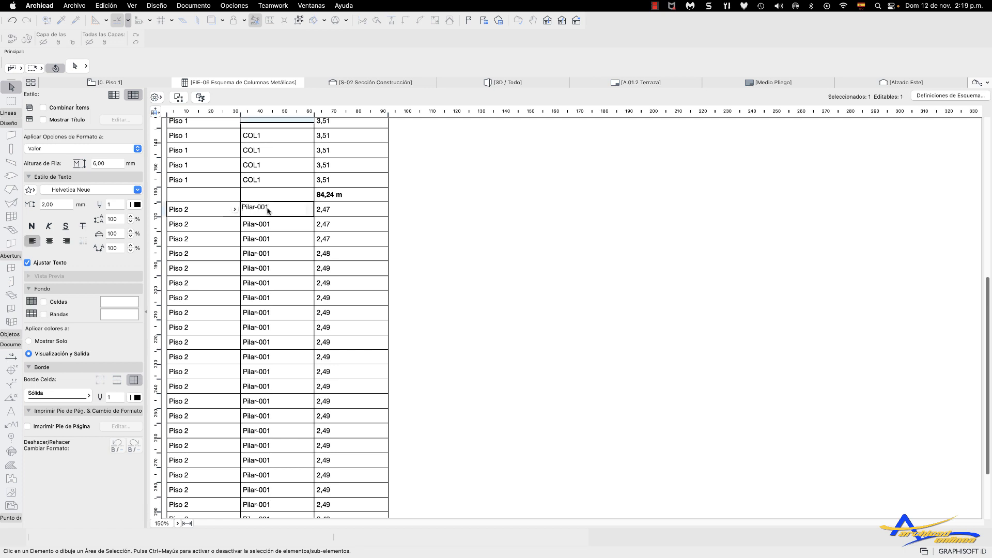
{"action": "left_click", "coordinate": [178, 97]}
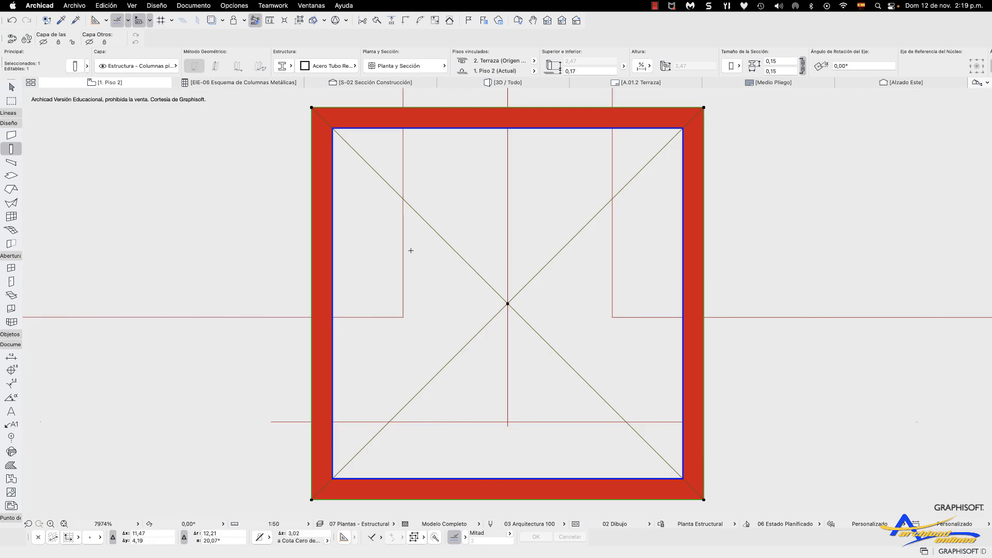
Select all columns on the Piso 2 floor plan, set their ID to COL2 in the settings and deselect them.
{"action": "scroll", "coordinate": [372, 249], "scroll_direction": "down", "scroll_amount": 5}
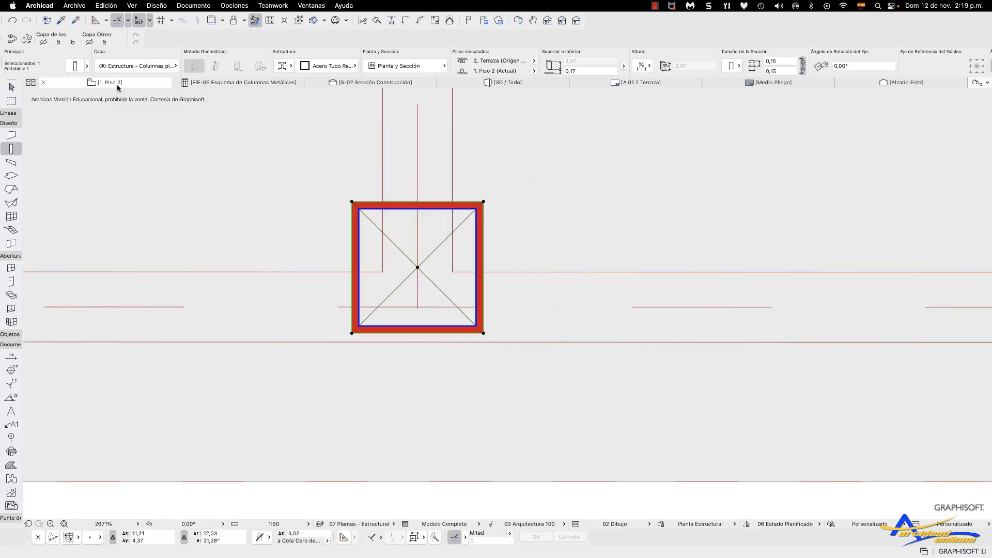
{"action": "scroll", "coordinate": [341, 277], "scroll_direction": "down", "scroll_amount": 5}
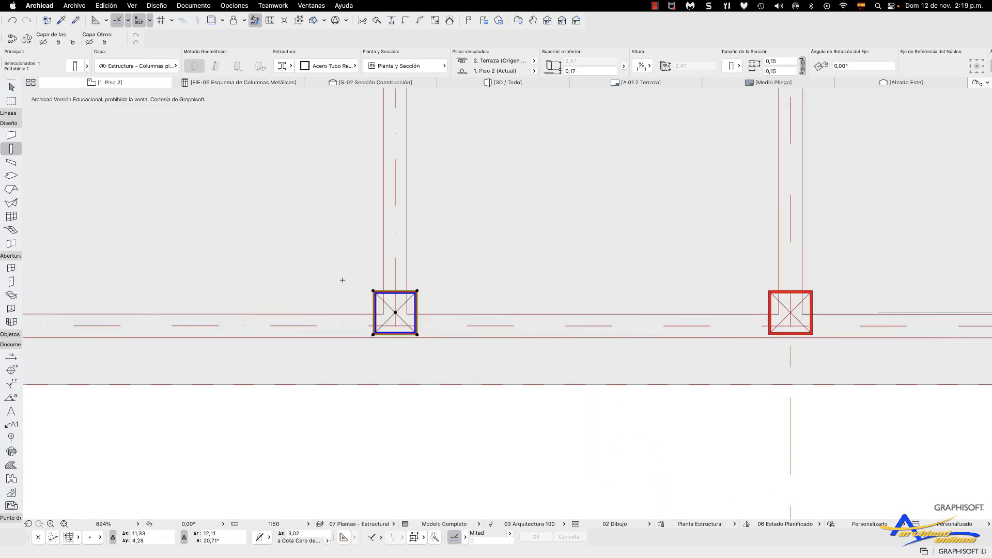
{"action": "scroll", "coordinate": [398, 263], "scroll_direction": "down", "scroll_amount": 10}
{"action": "key", "text": "Escape"}
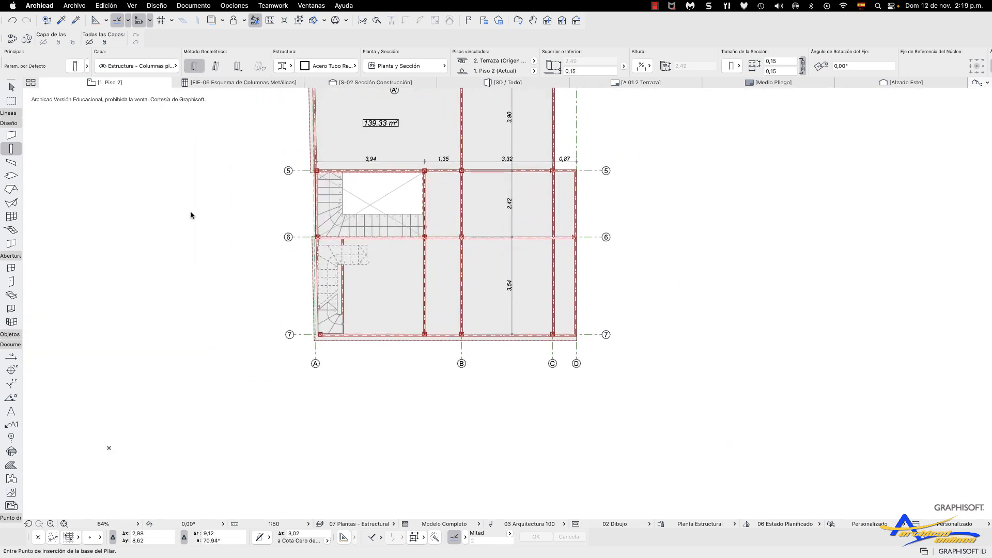
{"action": "key", "text": "super+a"}
{"action": "scroll", "coordinate": [532, 239], "scroll_direction": "down", "scroll_amount": 5}
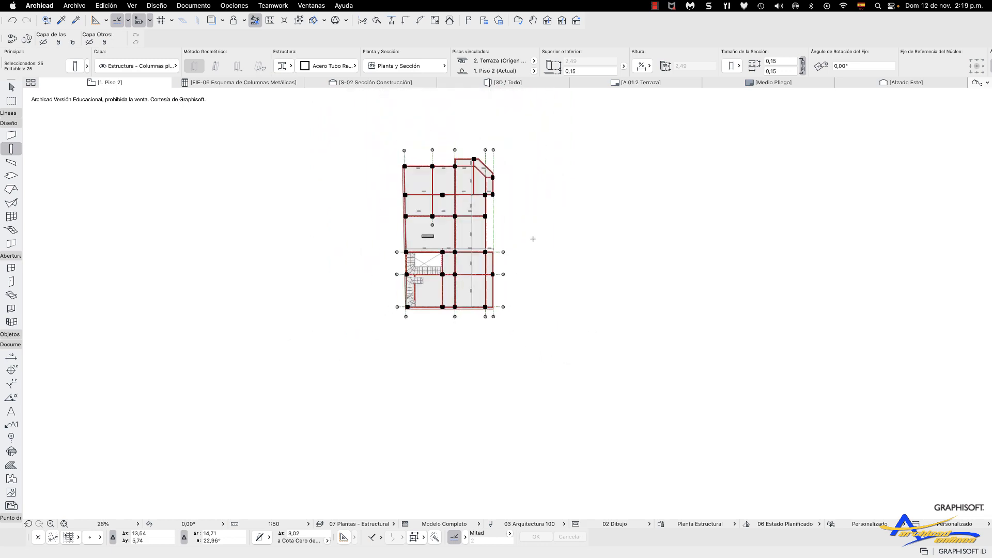
{"action": "scroll", "coordinate": [532, 239], "scroll_direction": "up", "scroll_amount": 5}
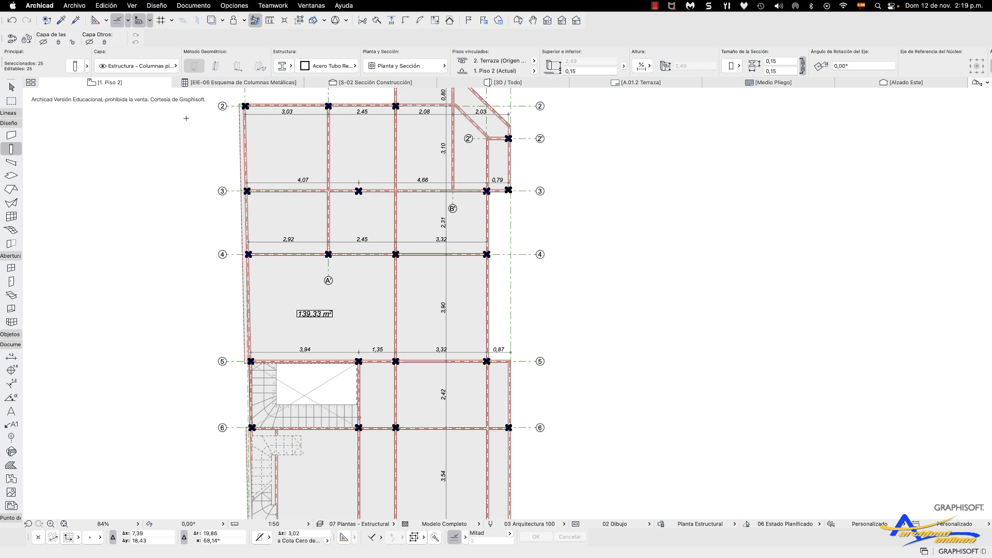
{"action": "left_click", "coordinate": [75, 66]}
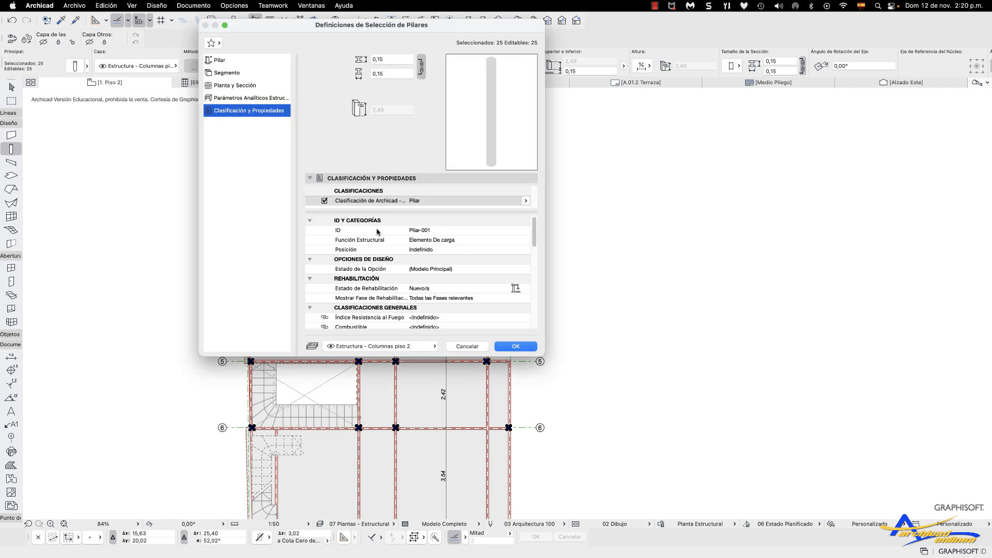
{"action": "left_click", "coordinate": [383, 231]}
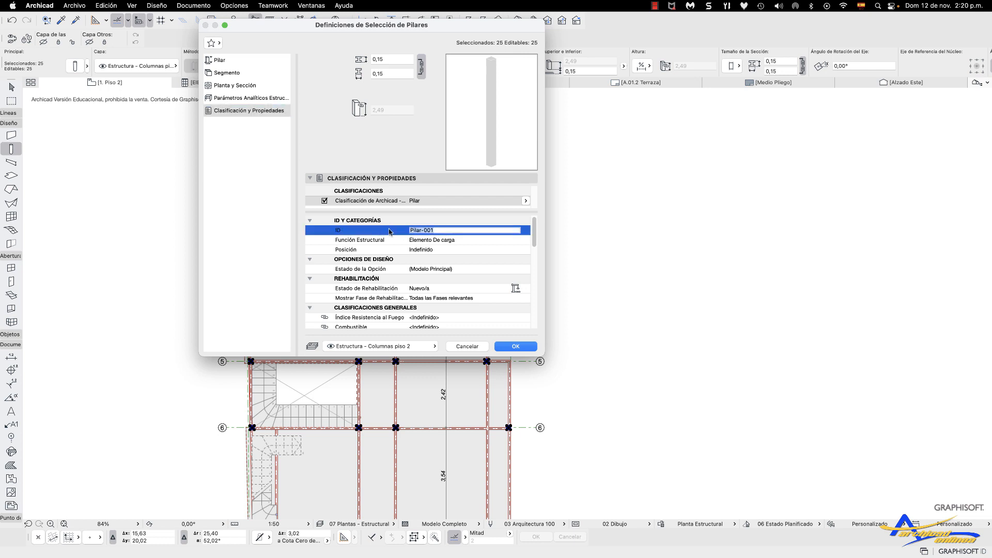
{"action": "type", "text": "COL2"}
{"action": "left_click", "coordinate": [522, 347]}
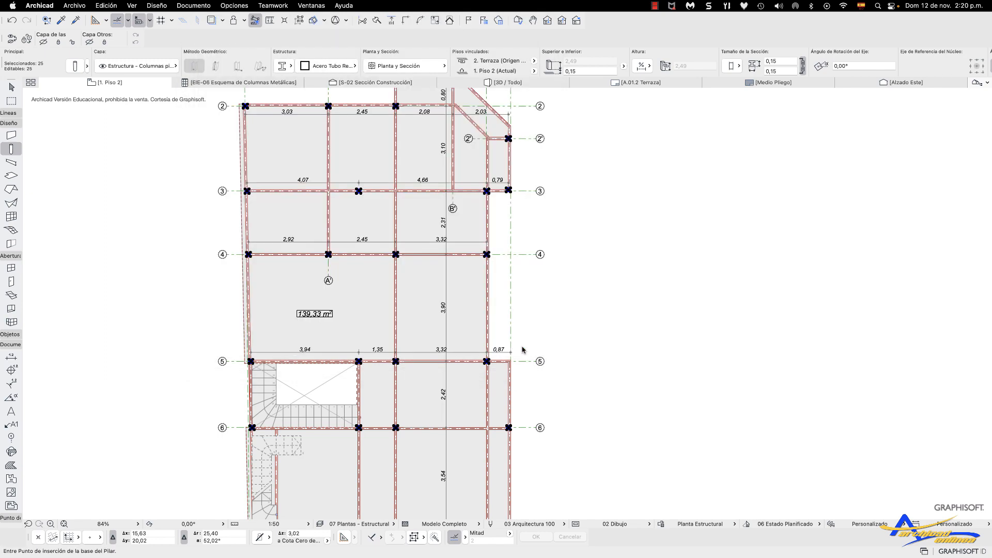
{"action": "key", "text": "Escape"}
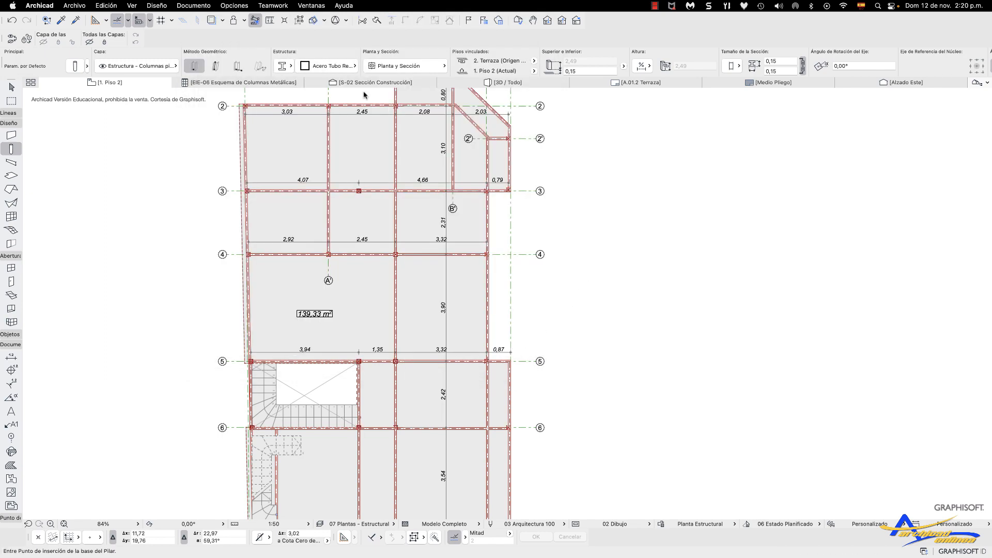
Examine the element IDs, storey subtotals and grand total throughout the EIE-06 column schedule.
{"action": "left_click", "coordinate": [270, 83]}
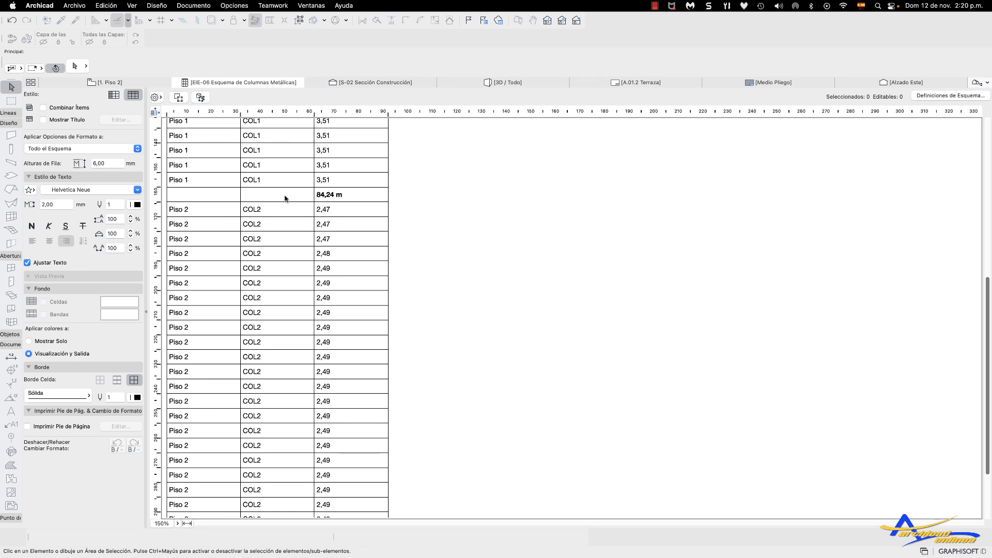
{"action": "scroll", "coordinate": [283, 202], "scroll_direction": "up", "scroll_amount": 10}
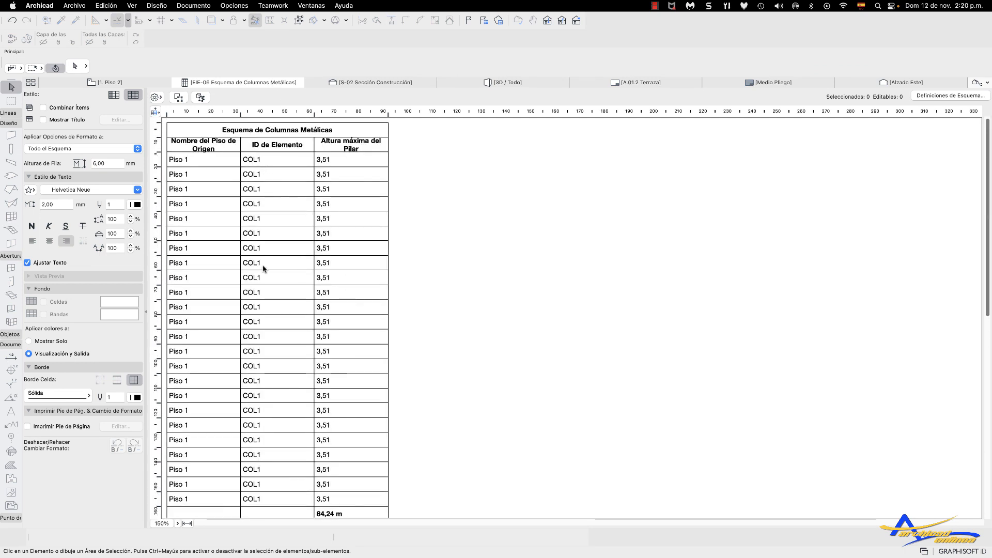
{"action": "scroll", "coordinate": [262, 268], "scroll_direction": "down", "scroll_amount": 10}
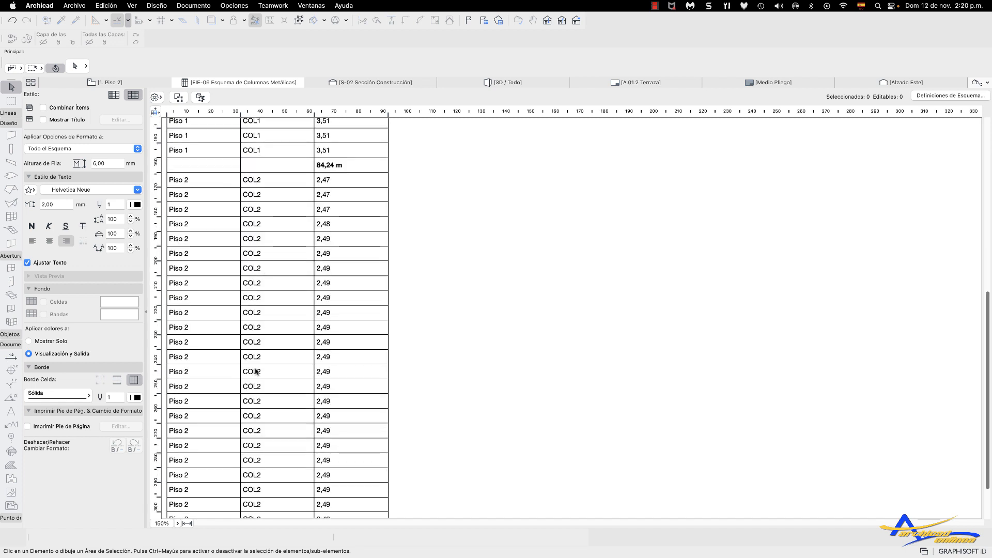
{"action": "scroll", "coordinate": [322, 354], "scroll_direction": "down", "scroll_amount": 3}
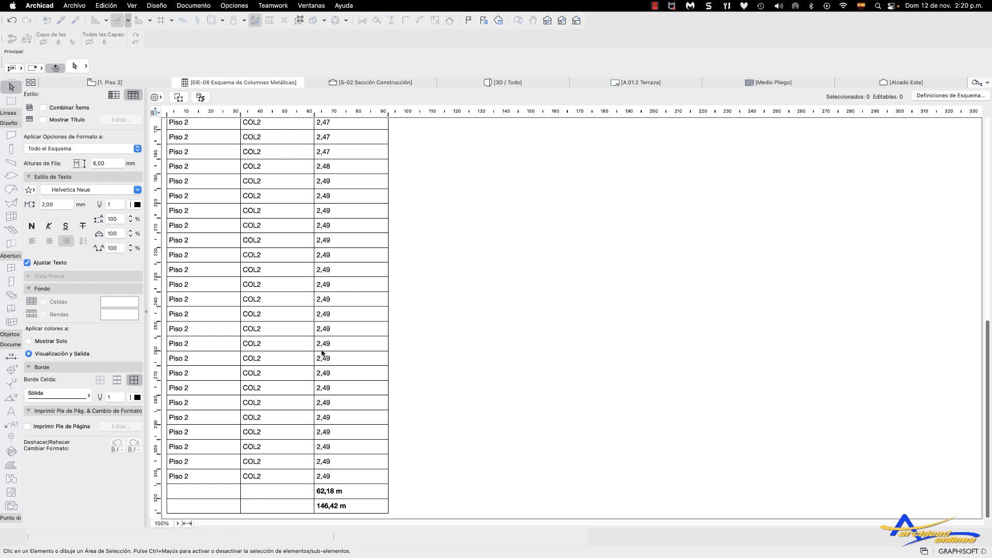
{"action": "scroll", "coordinate": [321, 347], "scroll_direction": "up", "scroll_amount": 15}
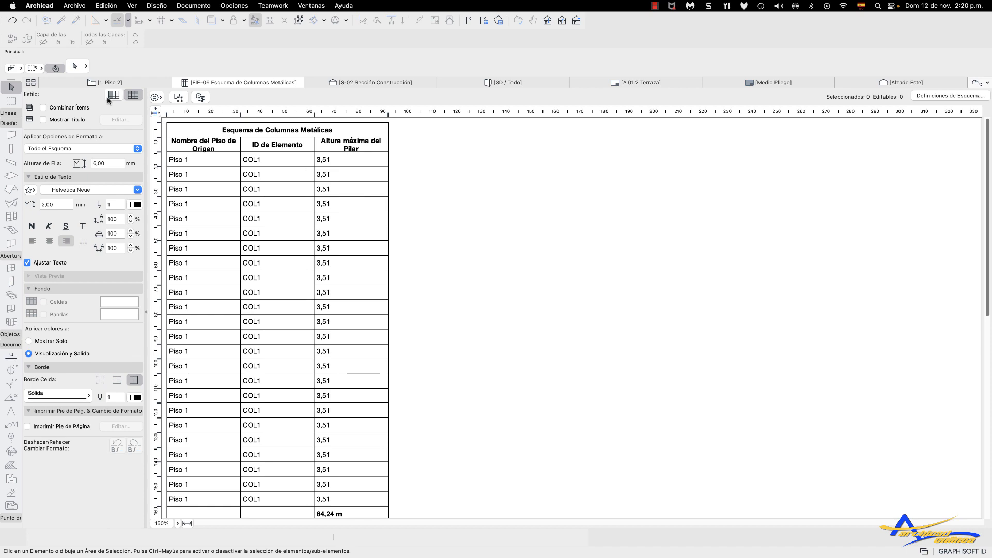
Go down to the Piso 1 floor plan and set the ID of the column at axes A and 2 to COL1-.
{"action": "left_click", "coordinate": [133, 83]}
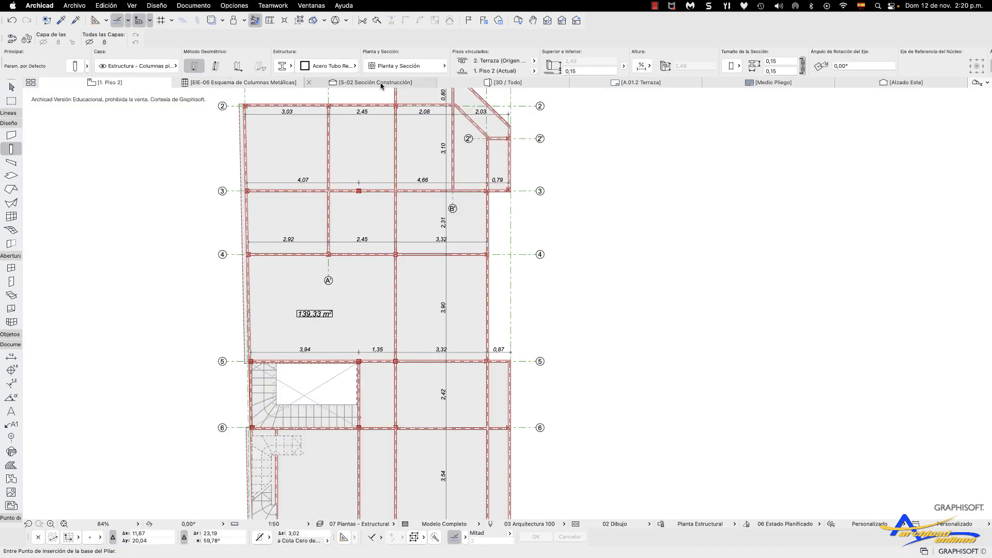
{"action": "left_click", "coordinate": [547, 20]}
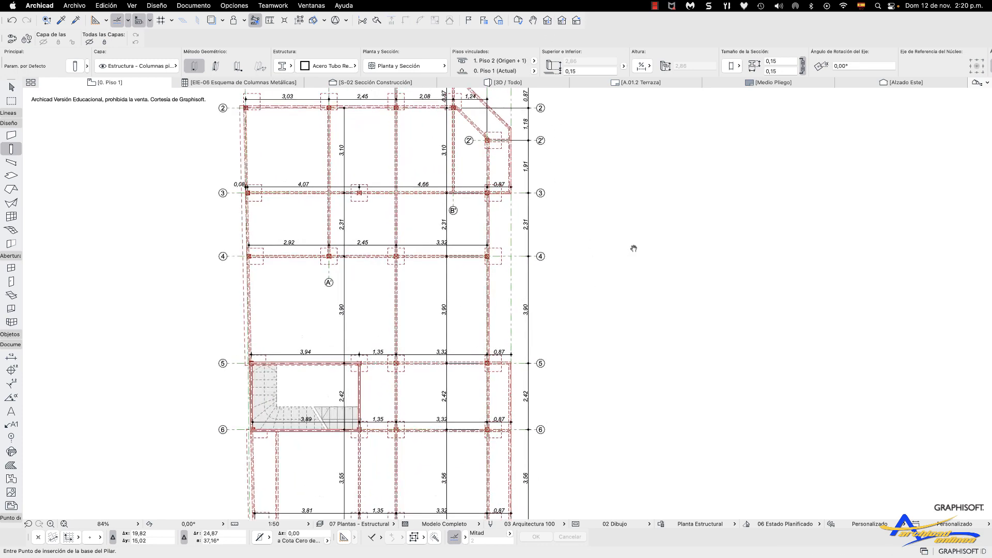
{"action": "scroll", "coordinate": [623, 210], "scroll_direction": "down", "scroll_amount": 3}
{"action": "scroll", "coordinate": [489, 108], "scroll_direction": "up", "scroll_amount": 8}
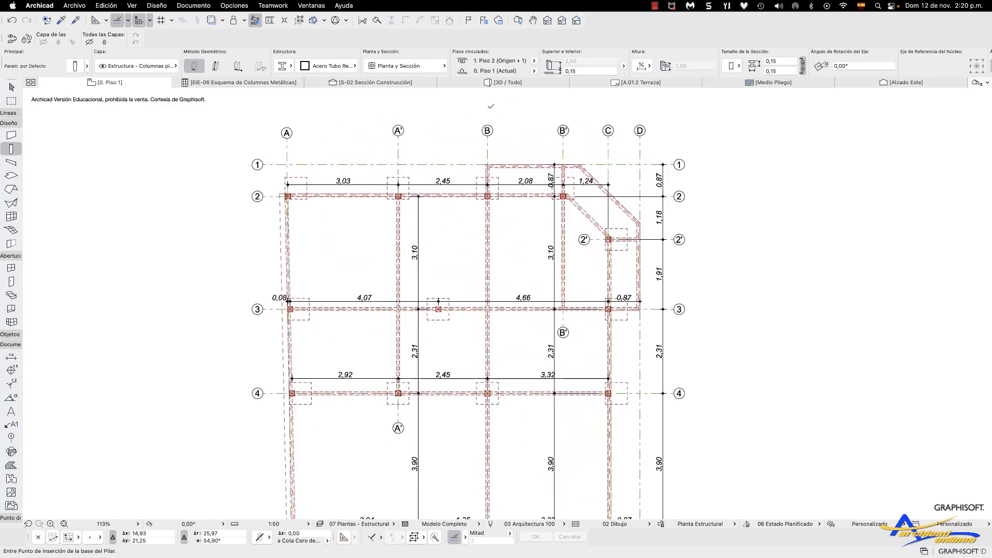
{"action": "scroll", "coordinate": [490, 108], "scroll_direction": "down", "scroll_amount": 2}
{"action": "scroll", "coordinate": [364, 215], "scroll_direction": "up", "scroll_amount": 2}
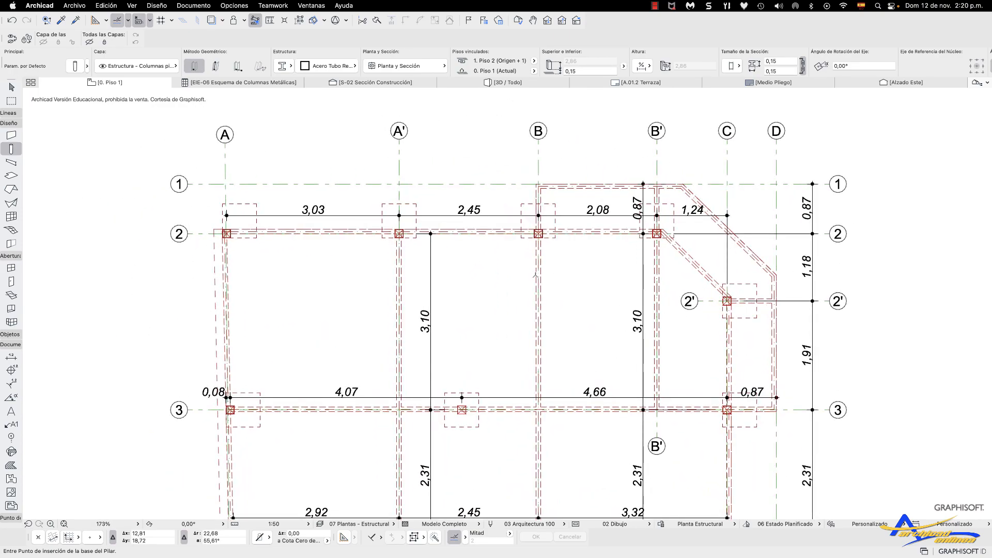
{"action": "left_click", "coordinate": [227, 234], "text": "shift"}
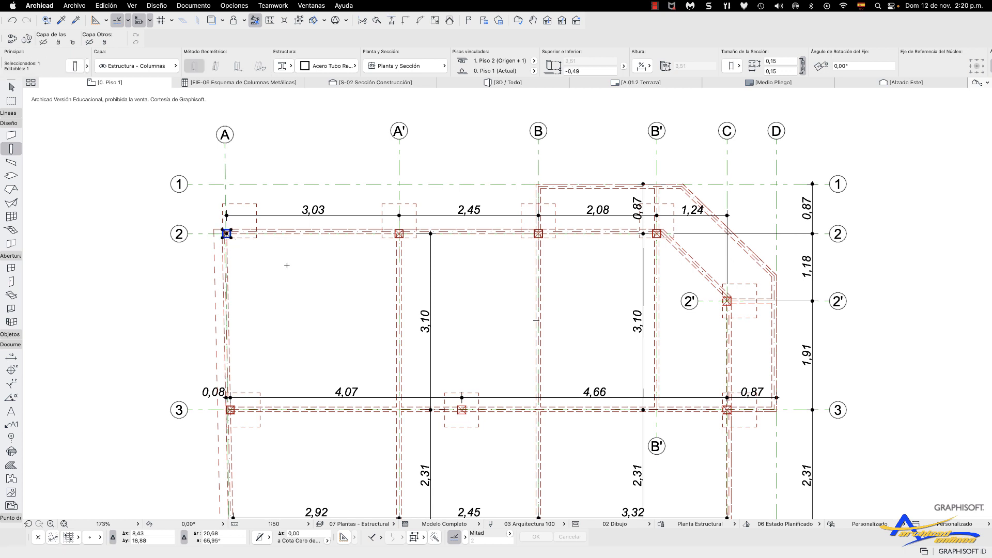
{"action": "scroll", "coordinate": [548, 62], "scroll_direction": "right", "scroll_amount": 10}
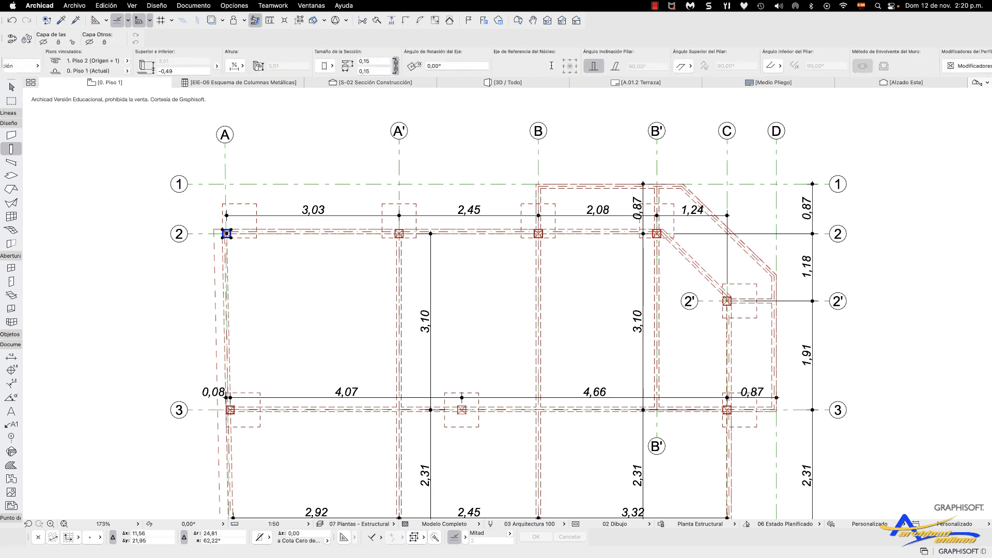
{"action": "left_click", "coordinate": [926, 65]}
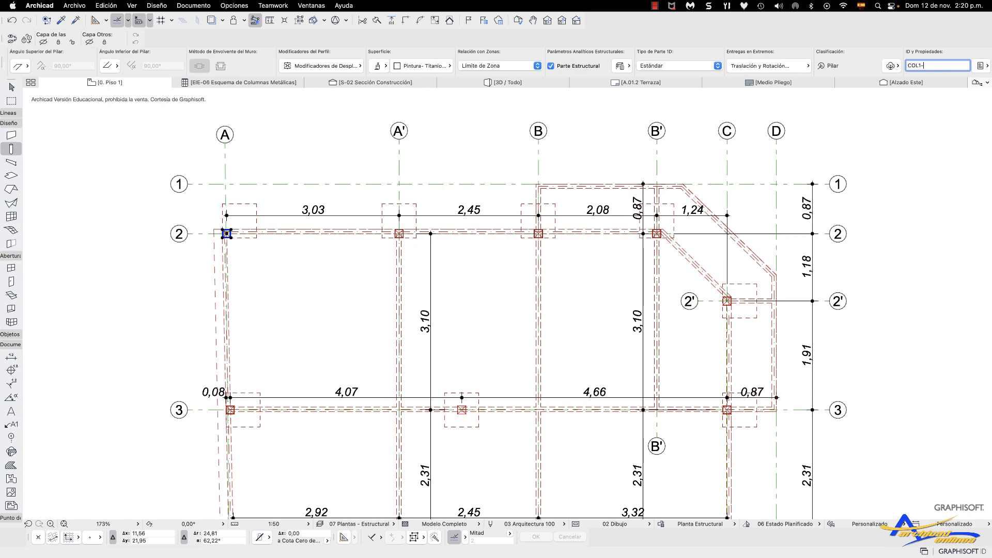
{"action": "key", "text": "Escape"}
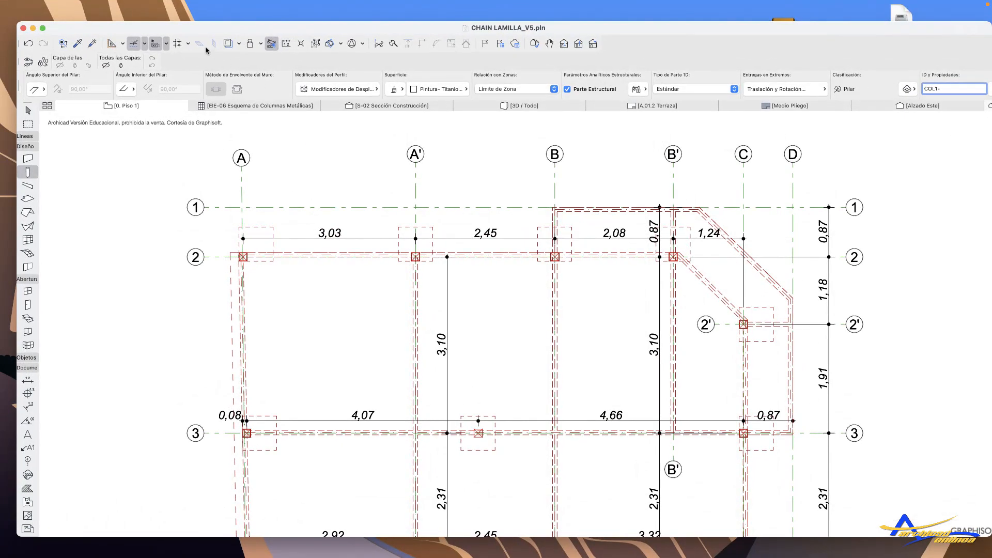
Set the ID of the Piso 1 column at axes A and 2 to COL1-01 and deselect it.
{"action": "left_click", "coordinate": [42, 27]}
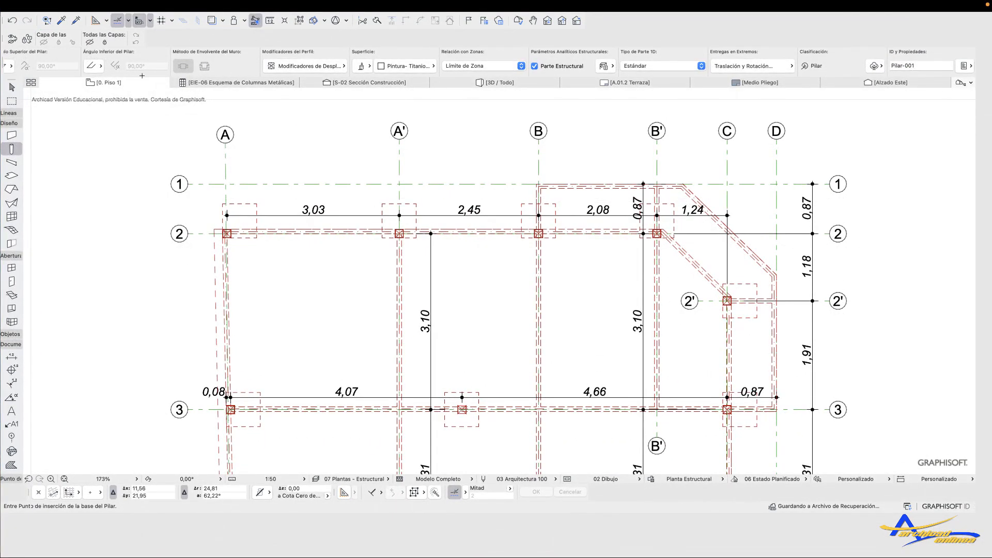
{"action": "left_click", "coordinate": [228, 235], "text": "shift"}
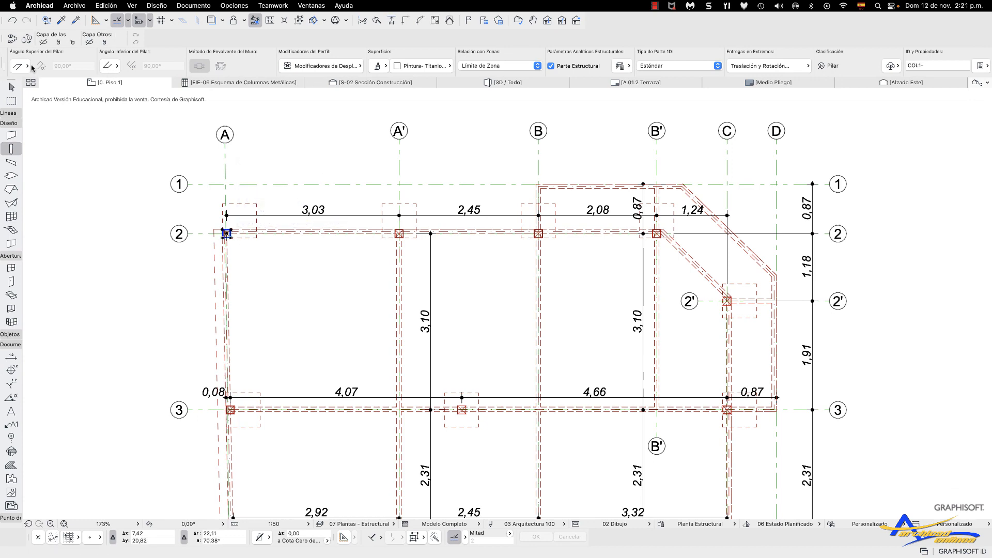
{"action": "scroll", "coordinate": [32, 71], "scroll_direction": "up", "scroll_amount": 10}
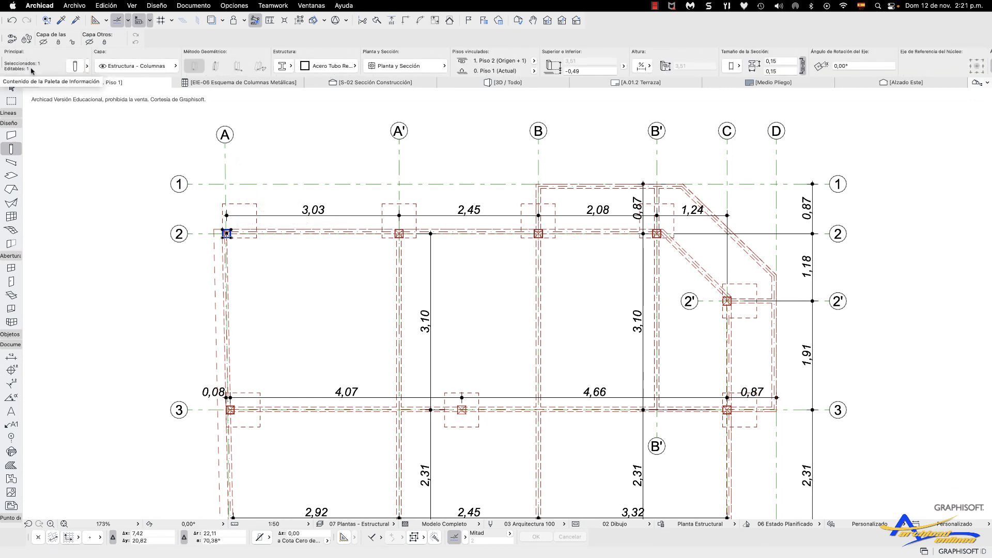
{"action": "left_click", "coordinate": [74, 66]}
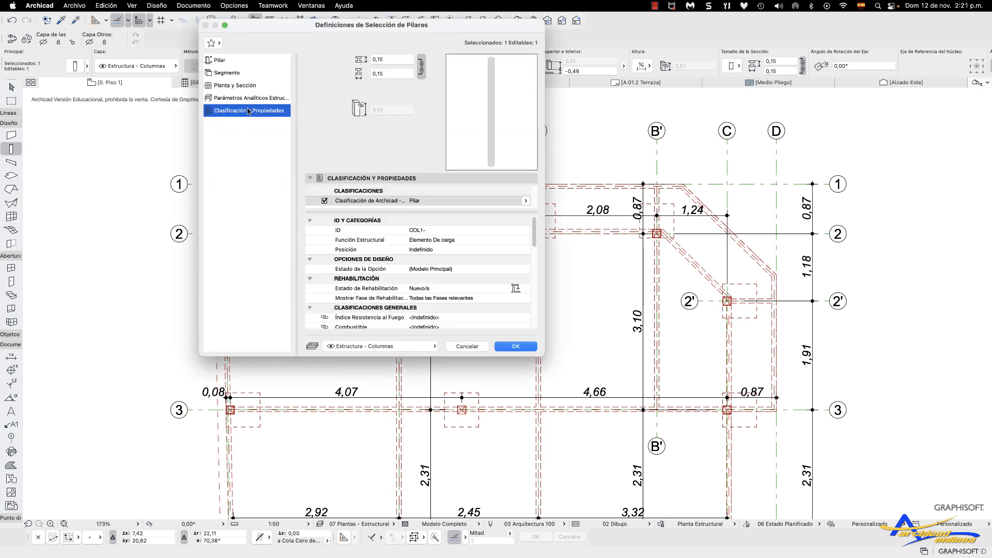
{"action": "left_click", "coordinate": [439, 231]}
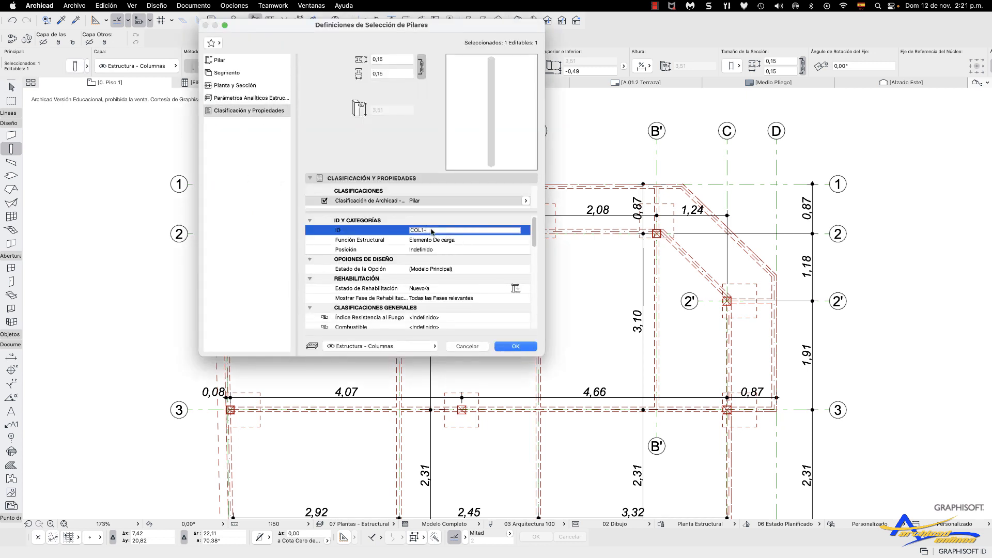
{"action": "type", "text": "01"}
{"action": "left_click", "coordinate": [521, 348]}
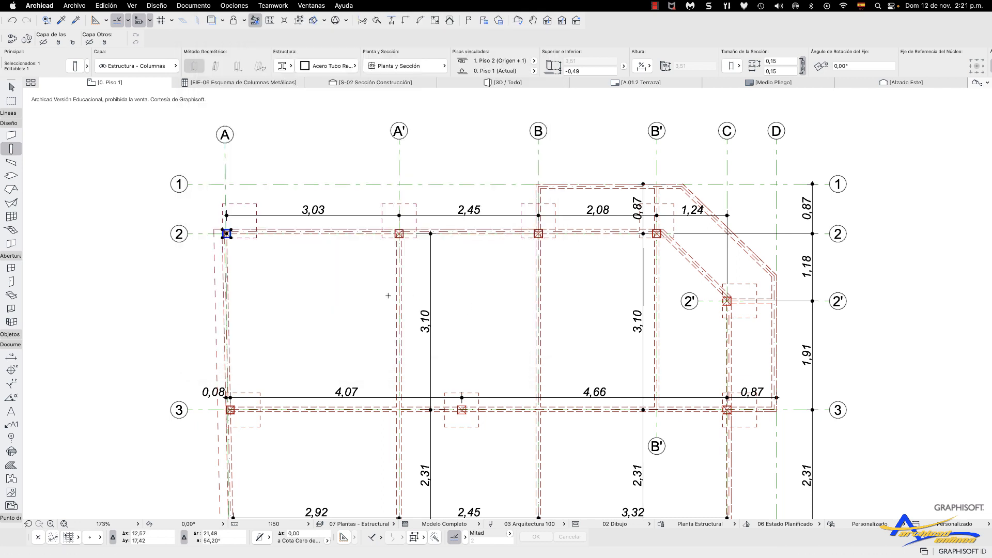
{"action": "key", "text": "Escape"}
Set the ID of the Piso 1 column at axes A' and 2 to COL1-02.
{"action": "left_click", "coordinate": [399, 234], "text": "shift"}
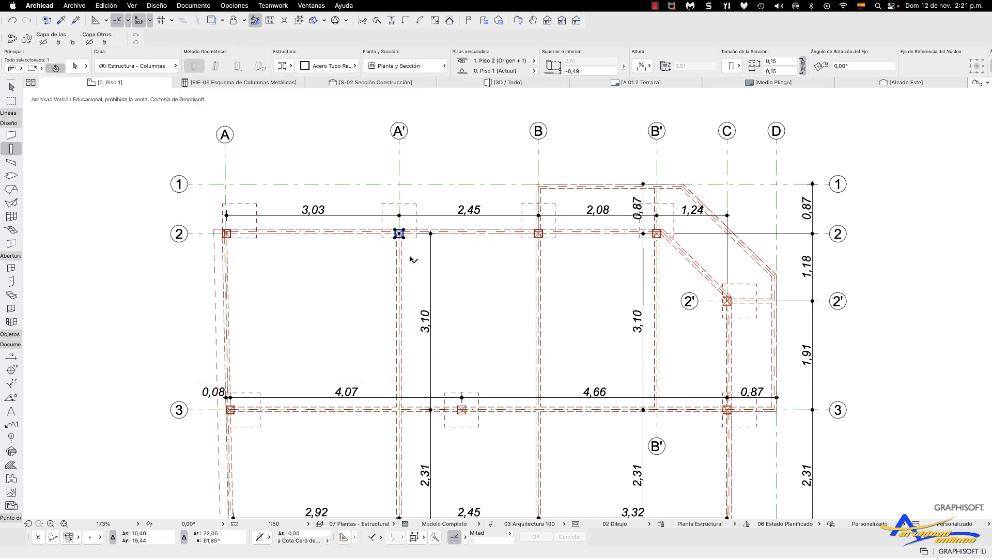
{"action": "left_click", "coordinate": [78, 67]}
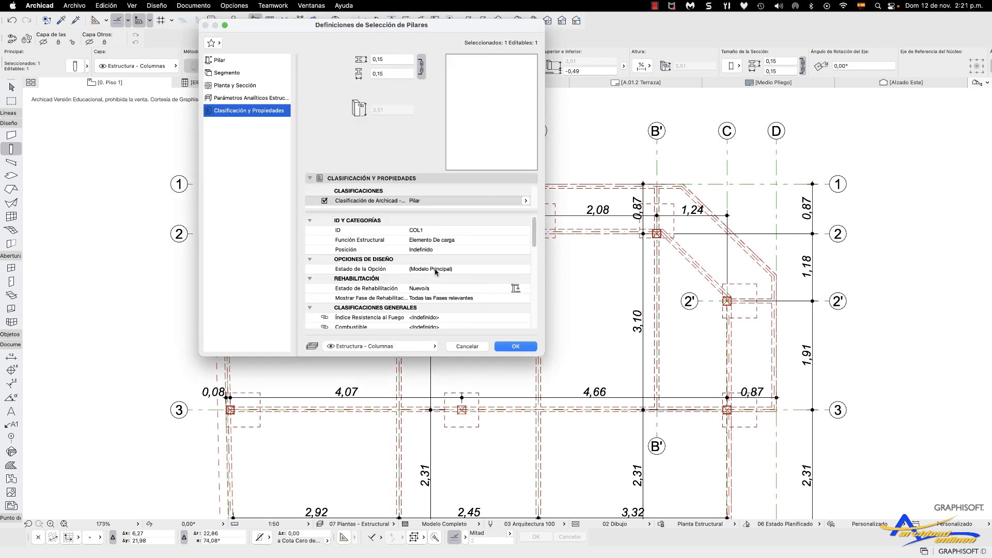
{"action": "left_click", "coordinate": [429, 230]}
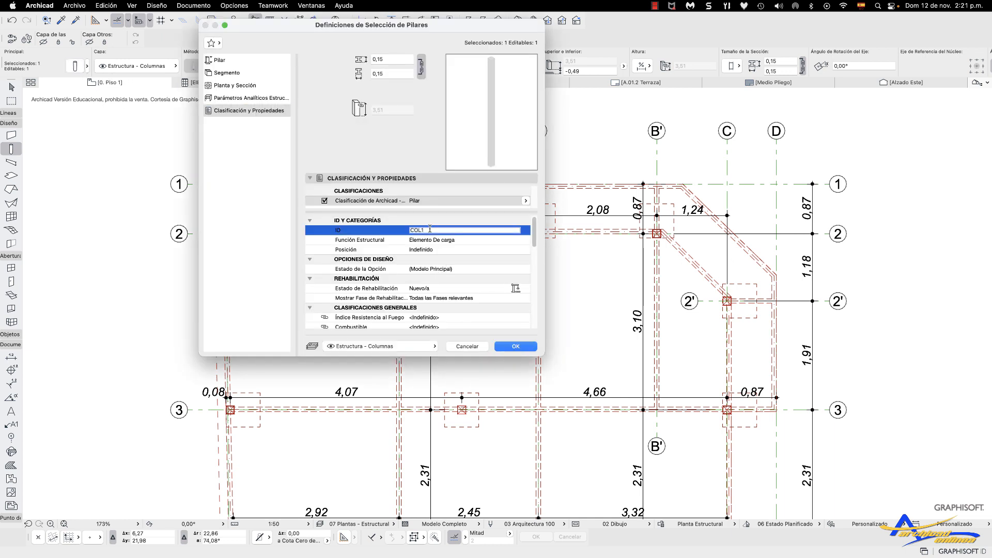
{"action": "left_click", "coordinate": [506, 347]}
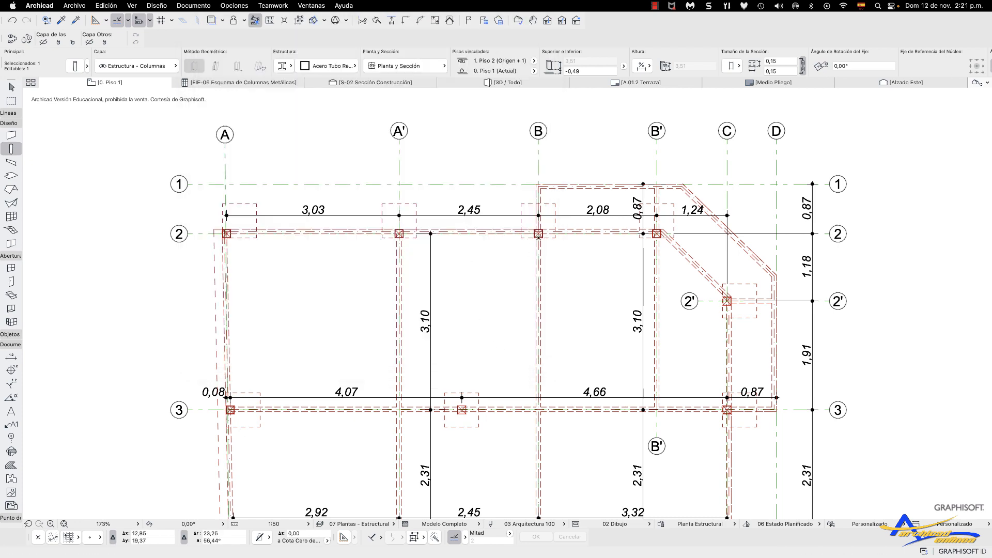
Set the ID of the Piso 1 column at axes B and 2 to COL1-03 and deselect it.
{"action": "left_click", "coordinate": [539, 234]}
{"action": "left_click", "coordinate": [76, 68]}
{"action": "left_click", "coordinate": [435, 231]}
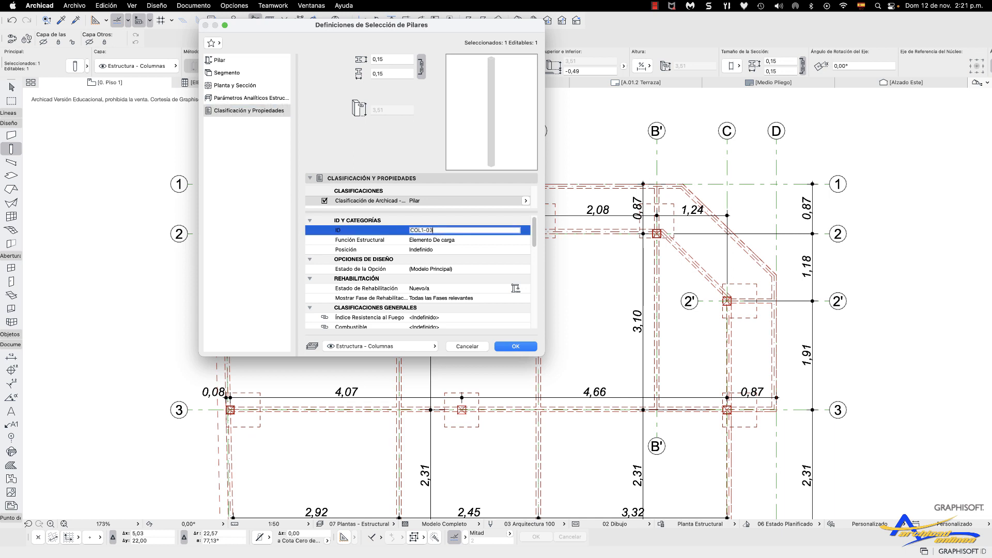
{"action": "type", "text": "-03"}
{"action": "left_click", "coordinate": [510, 345]}
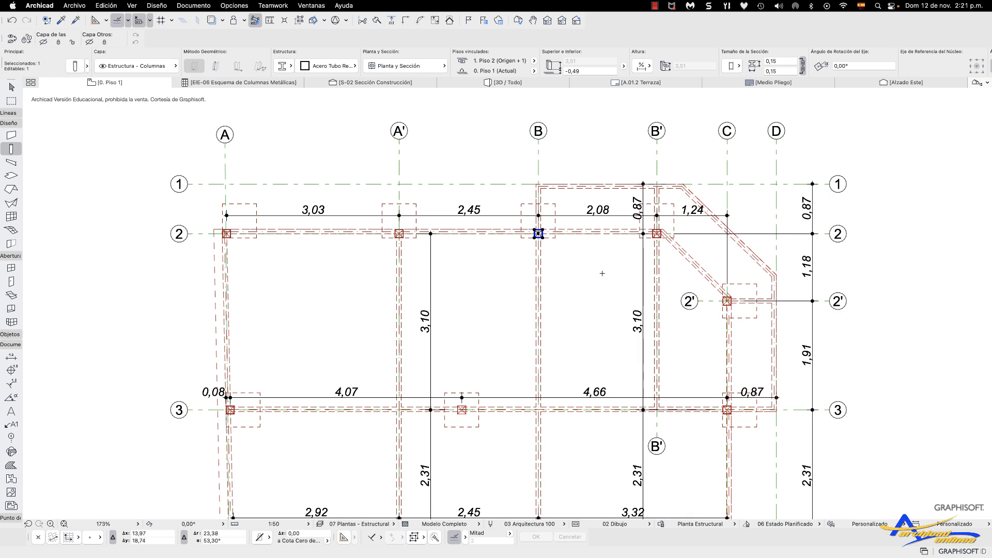
{"action": "key", "text": "Escape"}
Set the ID of the Piso 1 column at axes B' and 2 to COL1-04 and deselect it.
{"action": "scroll", "coordinate": [662, 230], "scroll_direction": "up", "scroll_amount": 4}
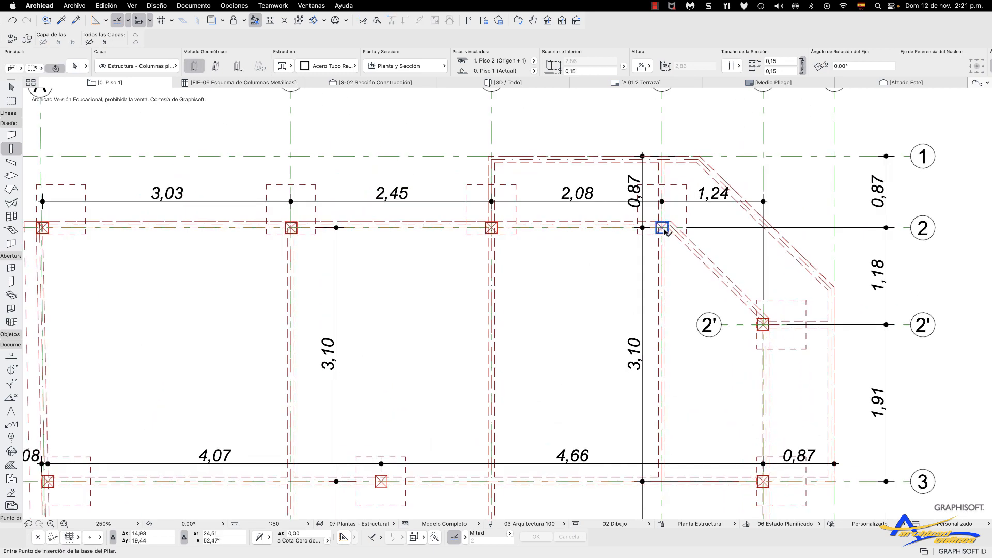
{"action": "left_click", "coordinate": [663, 229], "text": "shift"}
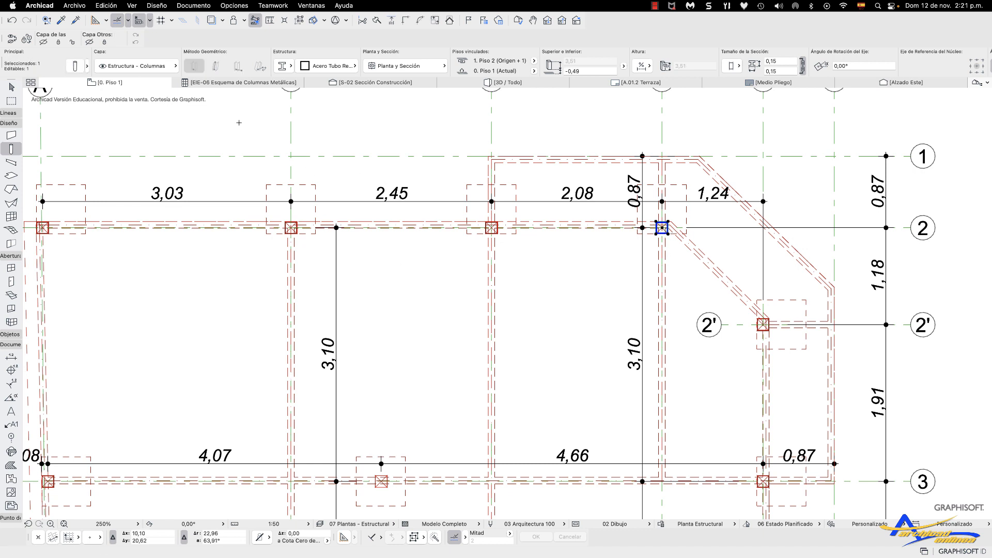
{"action": "left_click", "coordinate": [75, 66]}
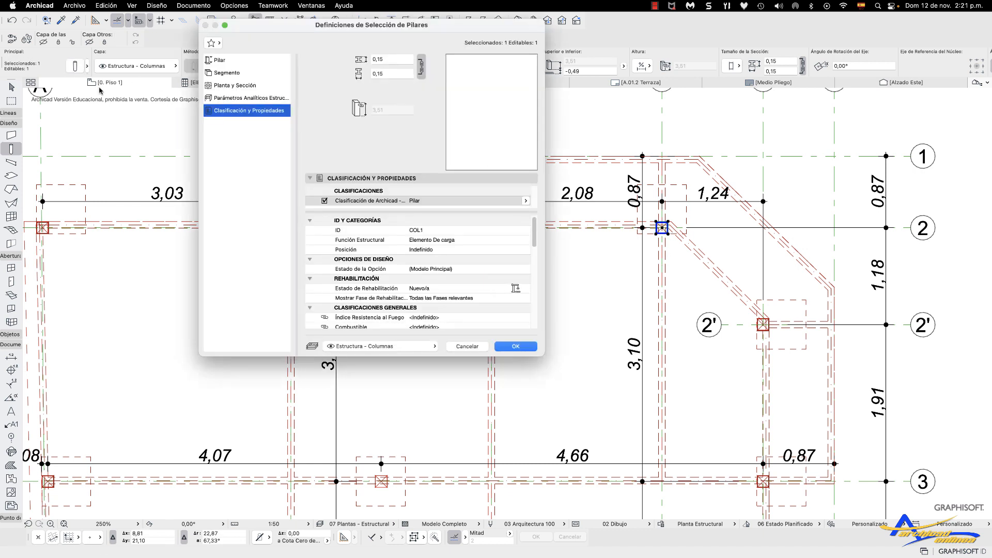
{"action": "left_click", "coordinate": [433, 231]}
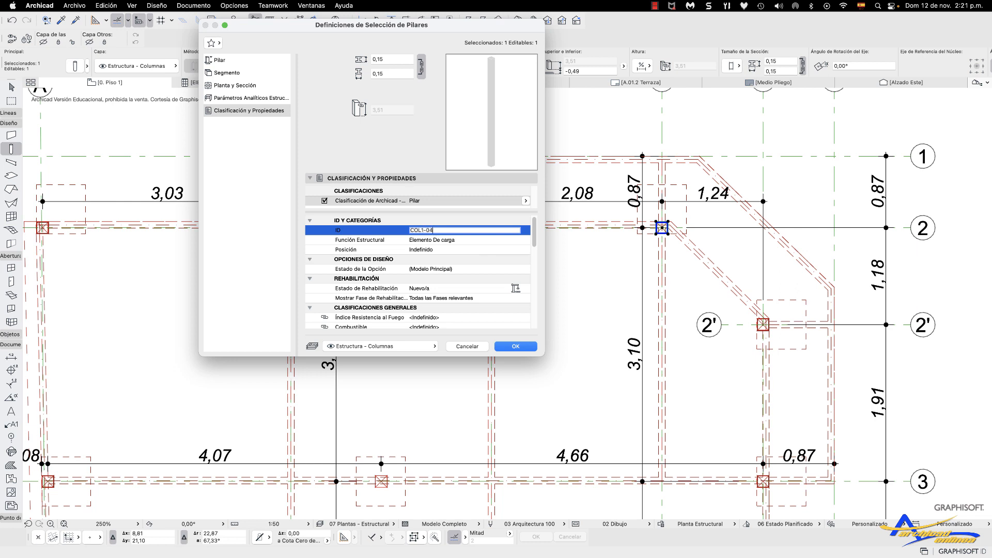
{"action": "left_click", "coordinate": [512, 346]}
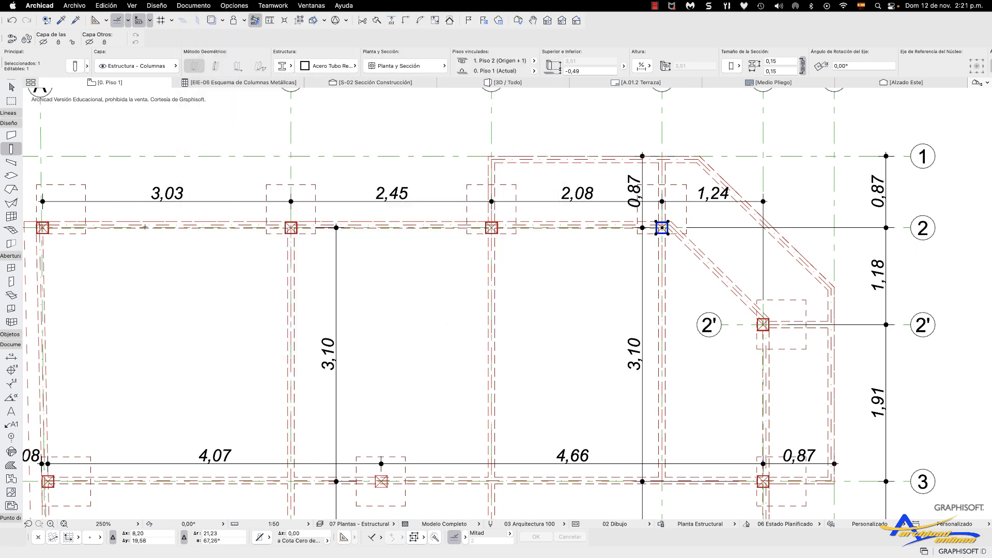
{"action": "key", "text": "Escape"}
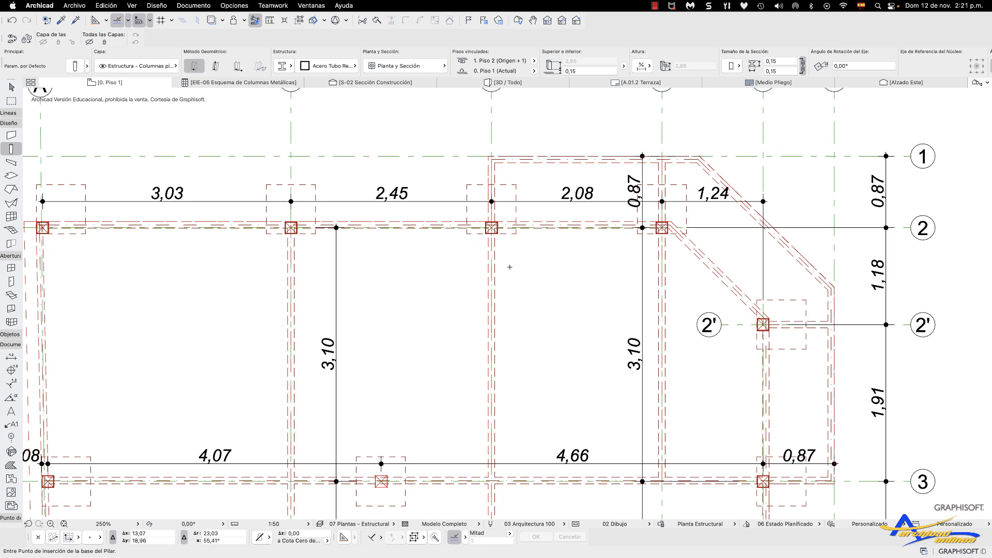
Examine the Piso 1 and Piso 2 element IDs, height subtotals and grand total in the EIE-06 column schedule.
{"action": "left_click", "coordinate": [262, 84]}
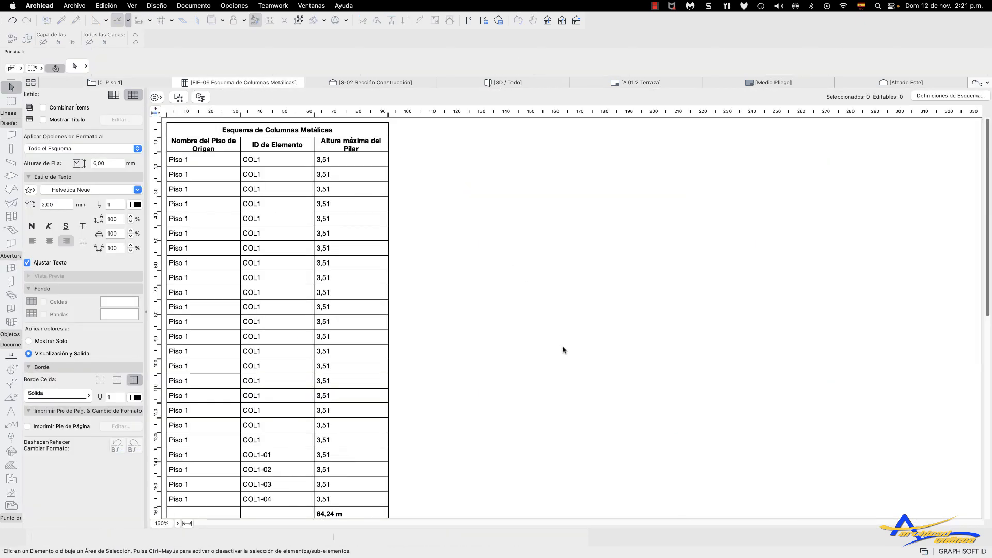
{"action": "scroll", "coordinate": [310, 382], "scroll_direction": "down", "scroll_amount": 3}
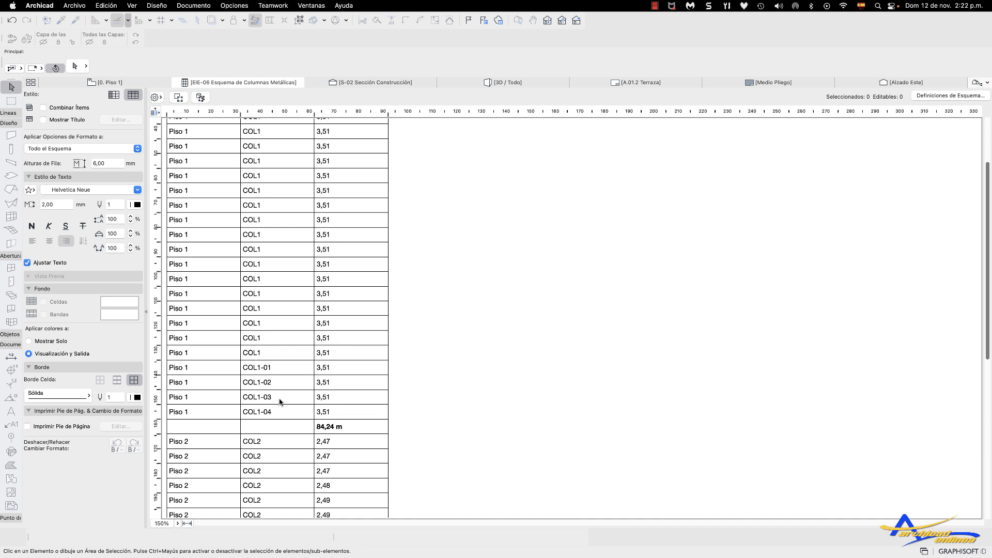
{"action": "scroll", "coordinate": [283, 401], "scroll_direction": "down", "scroll_amount": 10}
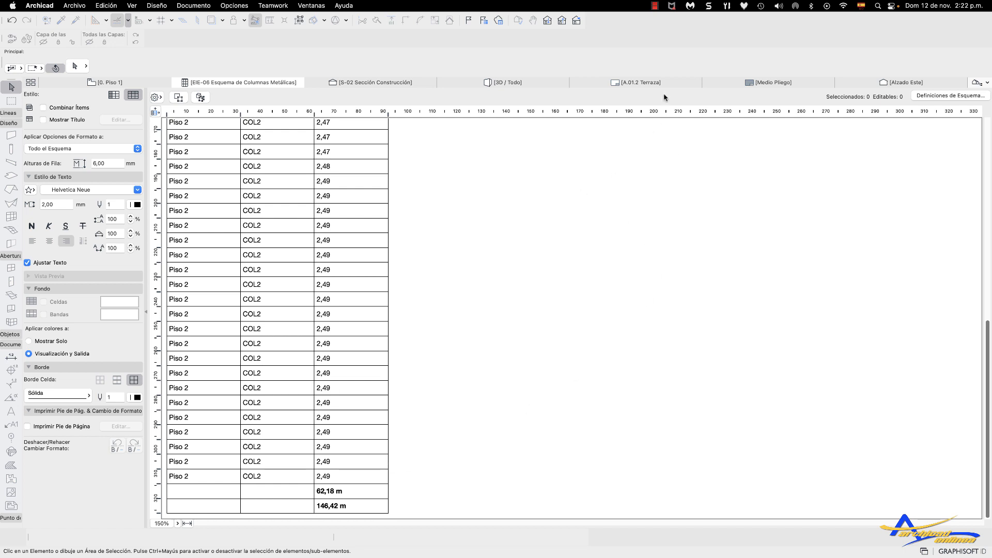
{"action": "left_click", "coordinate": [654, 6]}
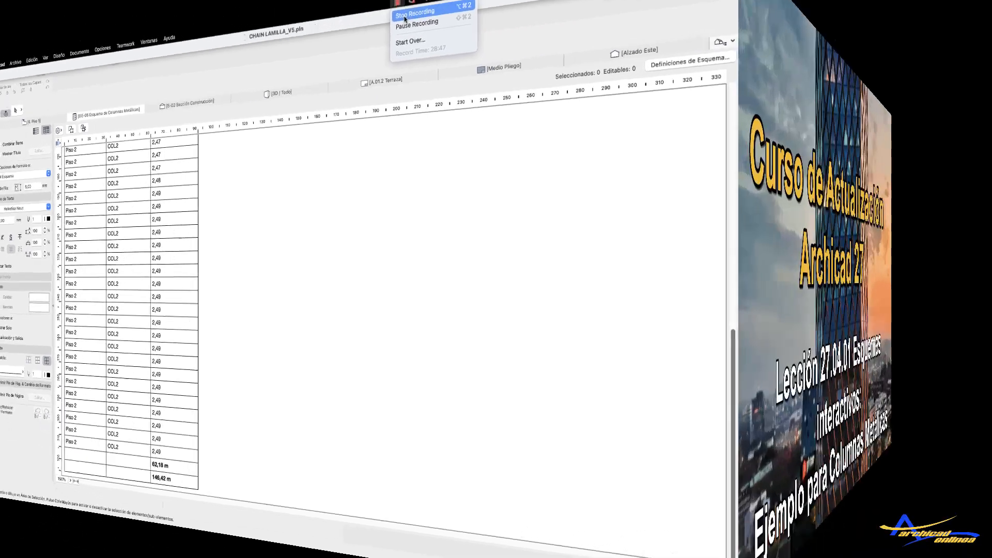